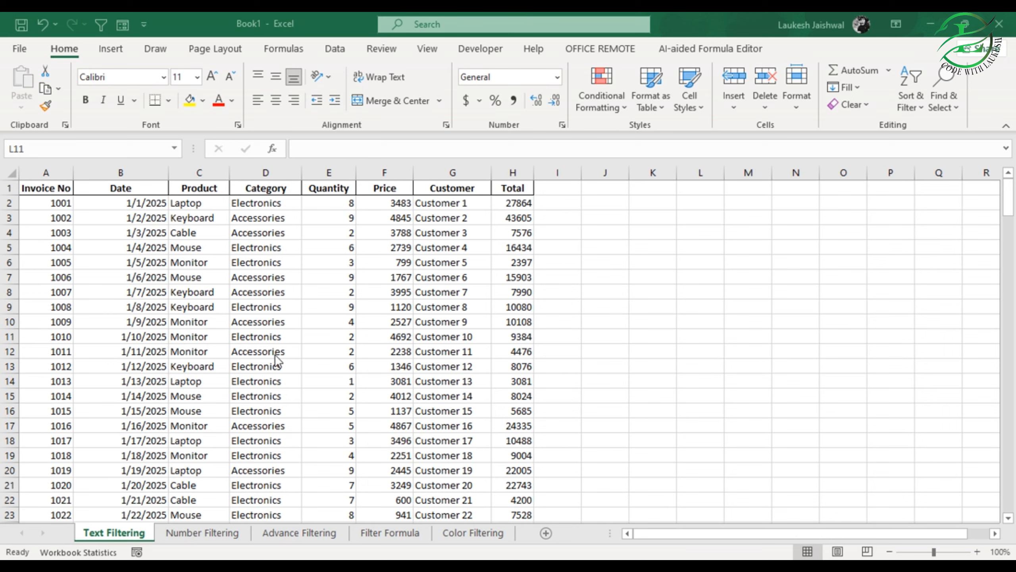
Step: Convert the invoice data range A1:H201 into a table with headers, and undo the conversion
scroll(227, 341, down, 3)
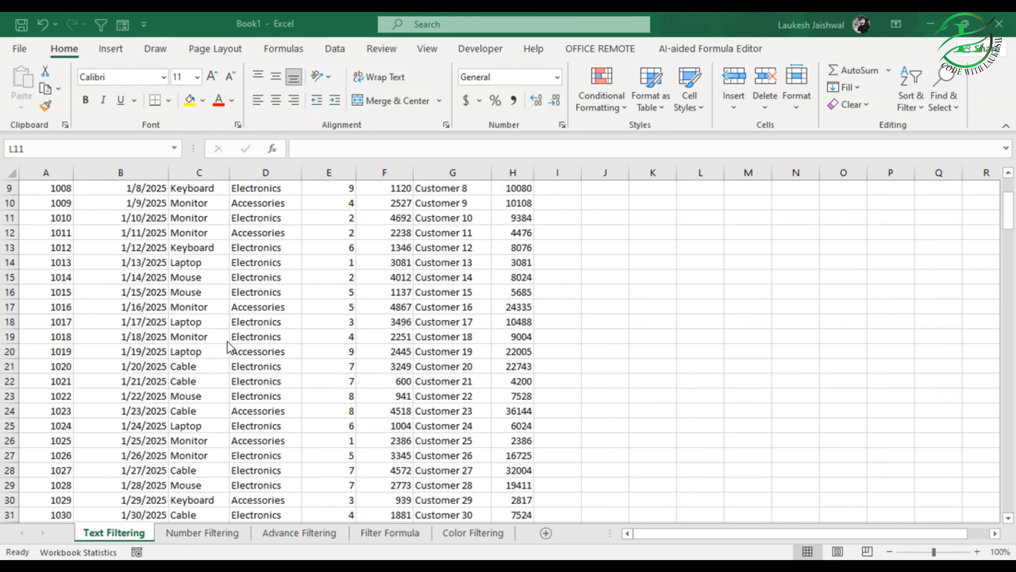
scroll(228, 341, up, 3)
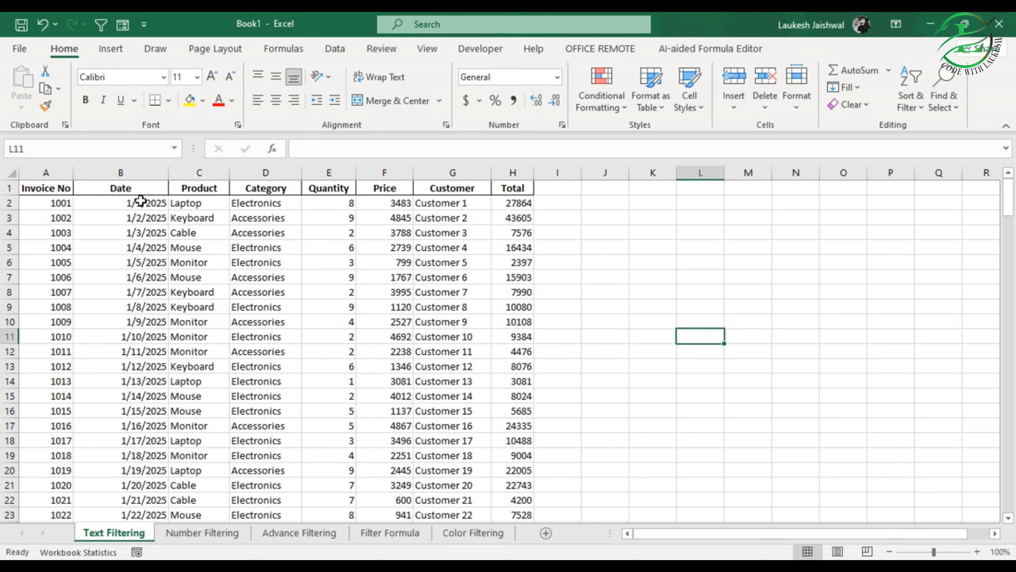
click(281, 223)
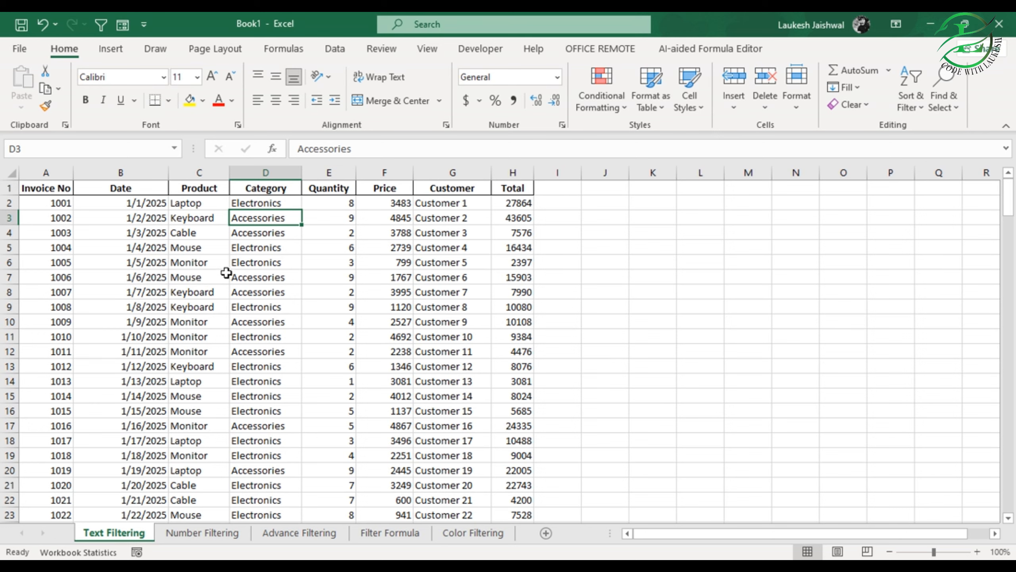
key(ctrl+a)
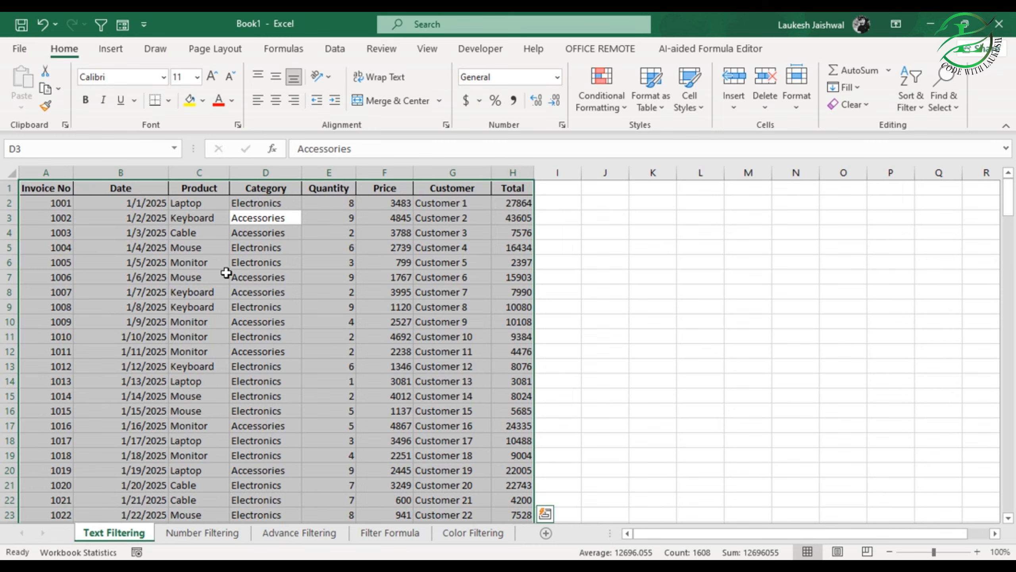
key(ctrl+t)
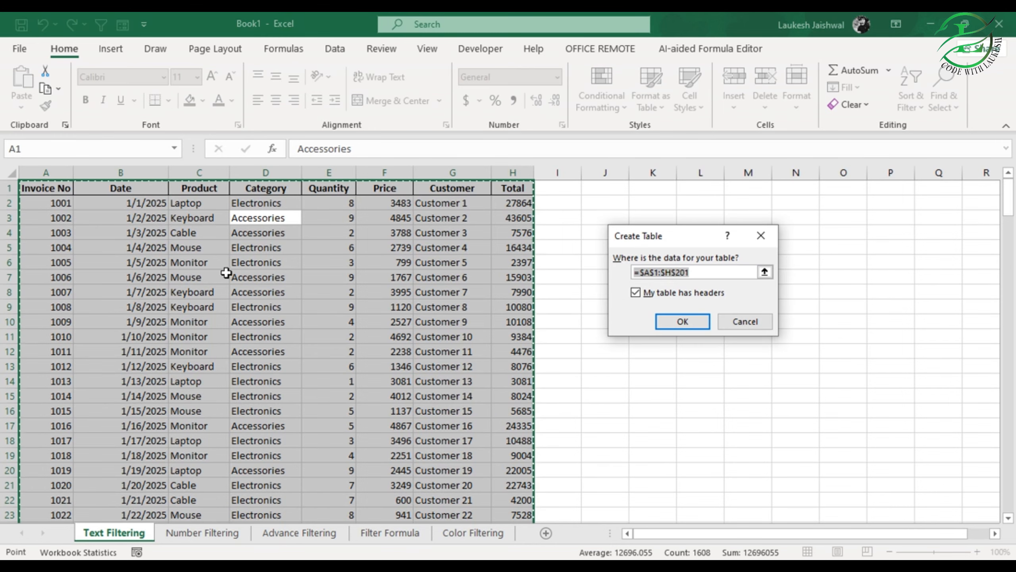
key(Return)
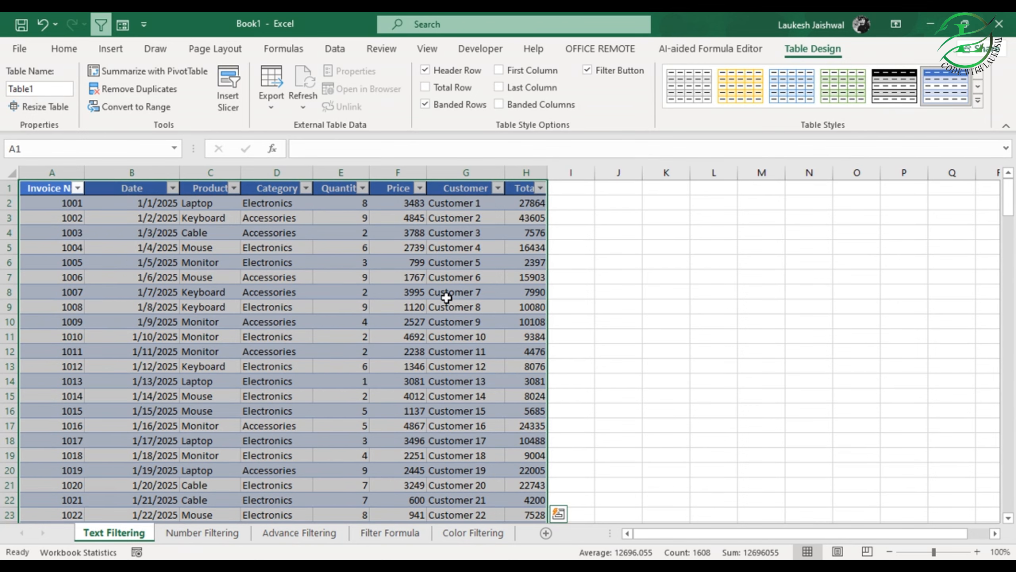
key(ctrl+z)
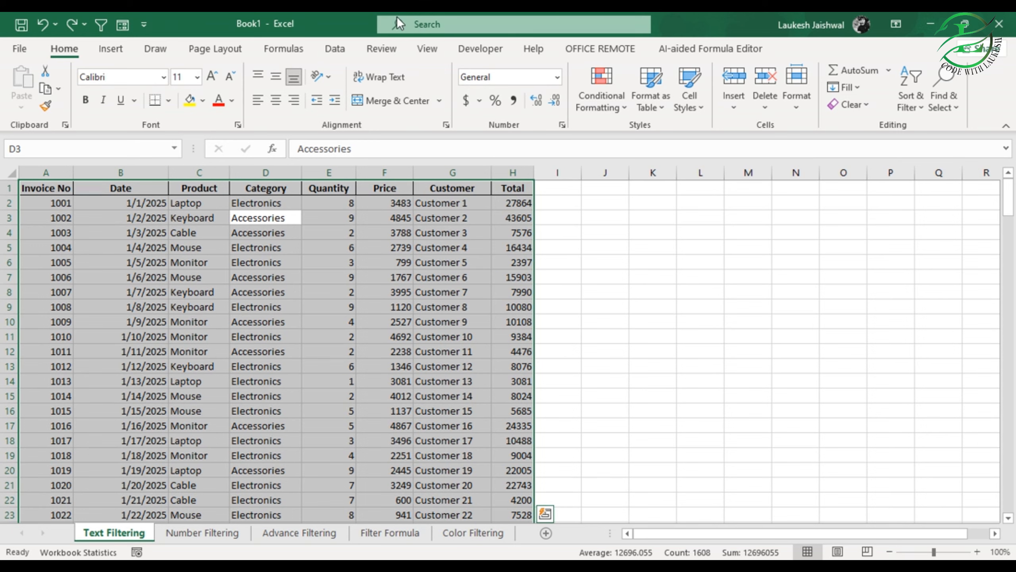
Step: Add filters to the header row of the selected invoice data, switching them off and on again once
click(921, 106)
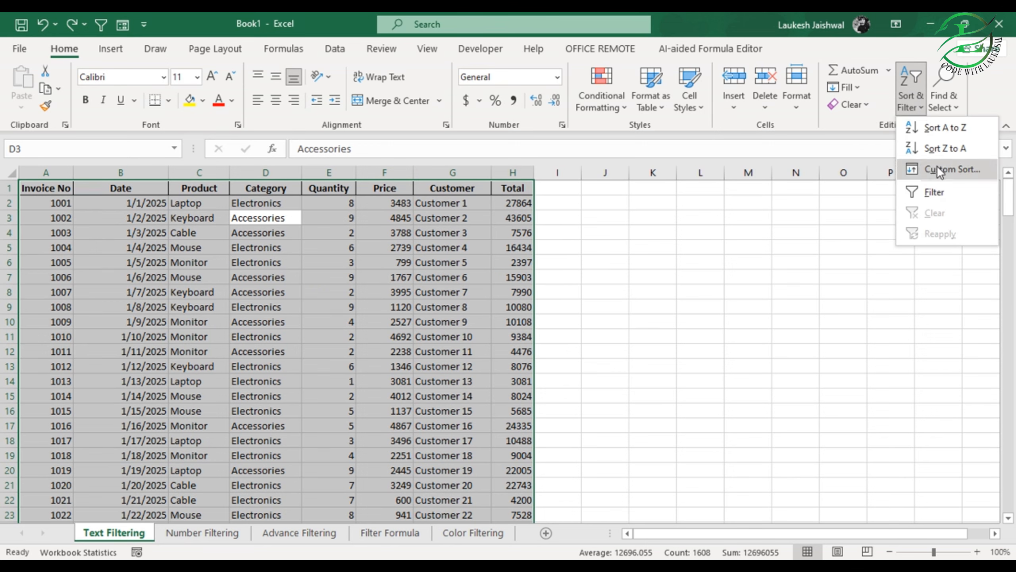
click(929, 191)
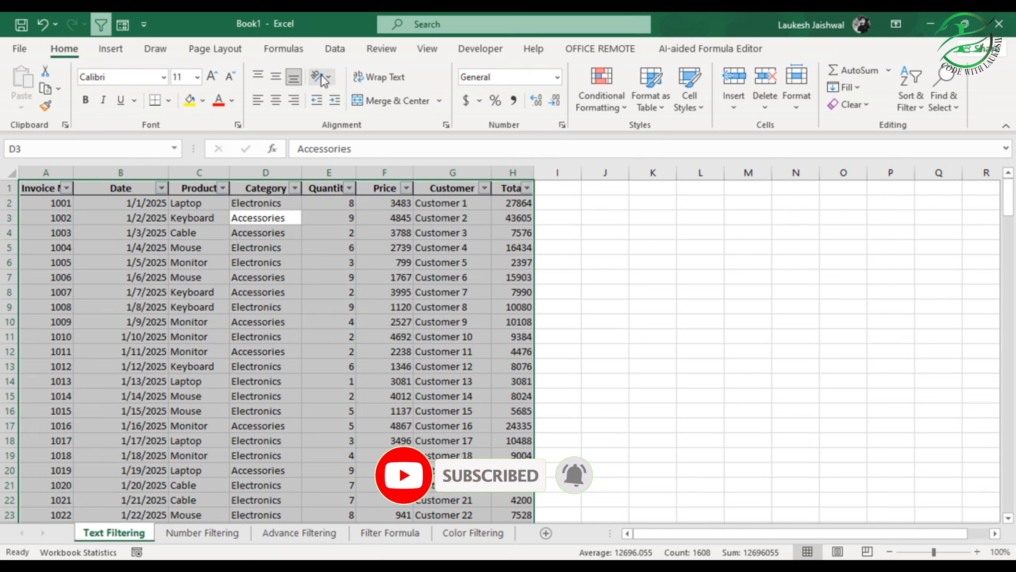
click(340, 53)
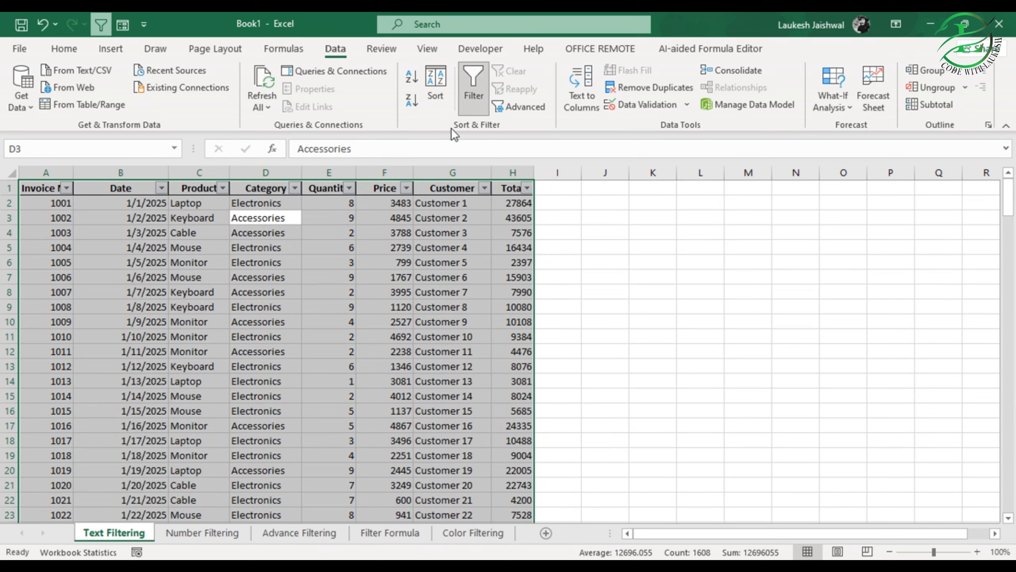
click(469, 74)
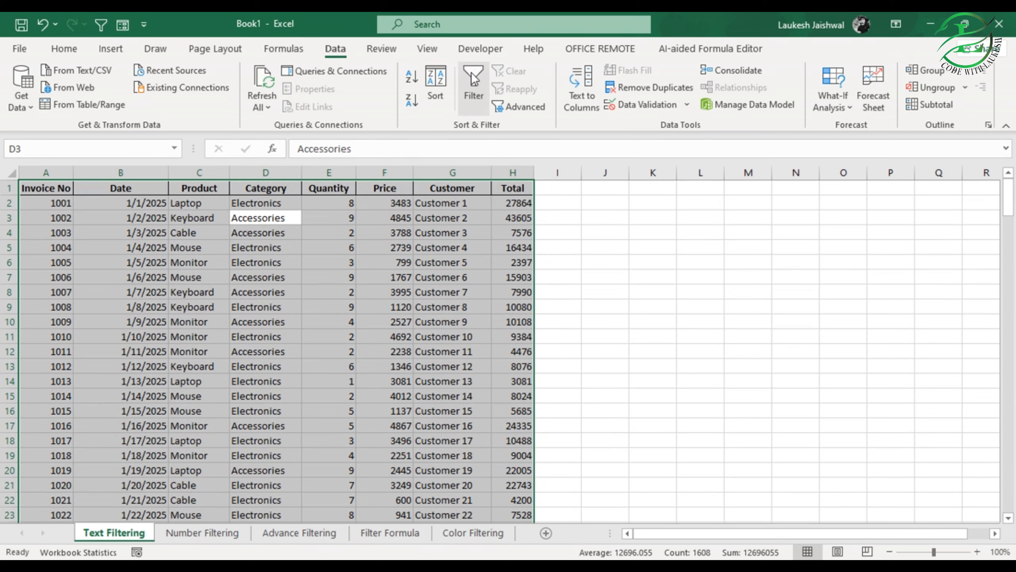
click(473, 75)
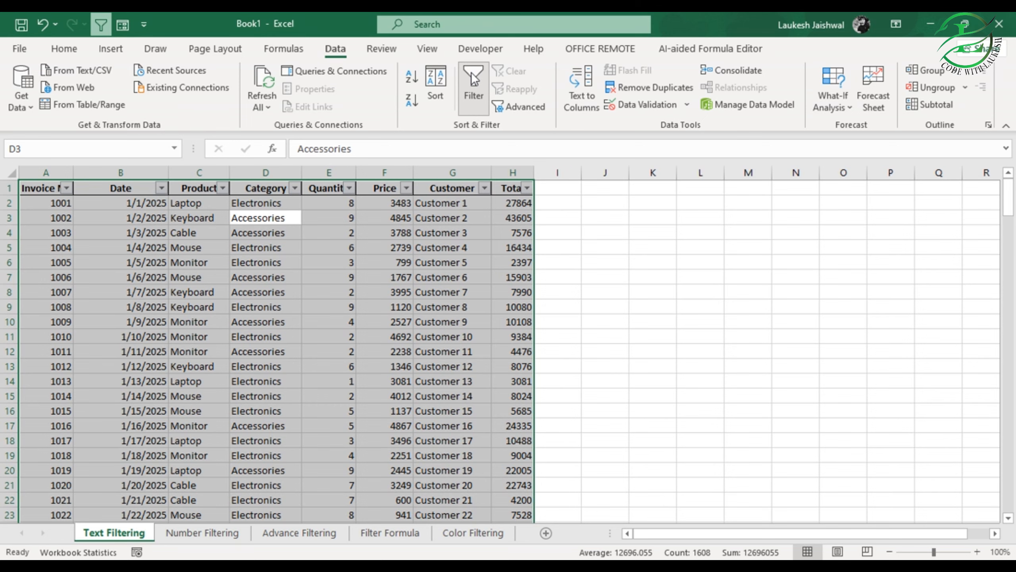
Step: Widen the columns from Invoice No through Total to make room for the header names beside the filter arrows
click(98, 216)
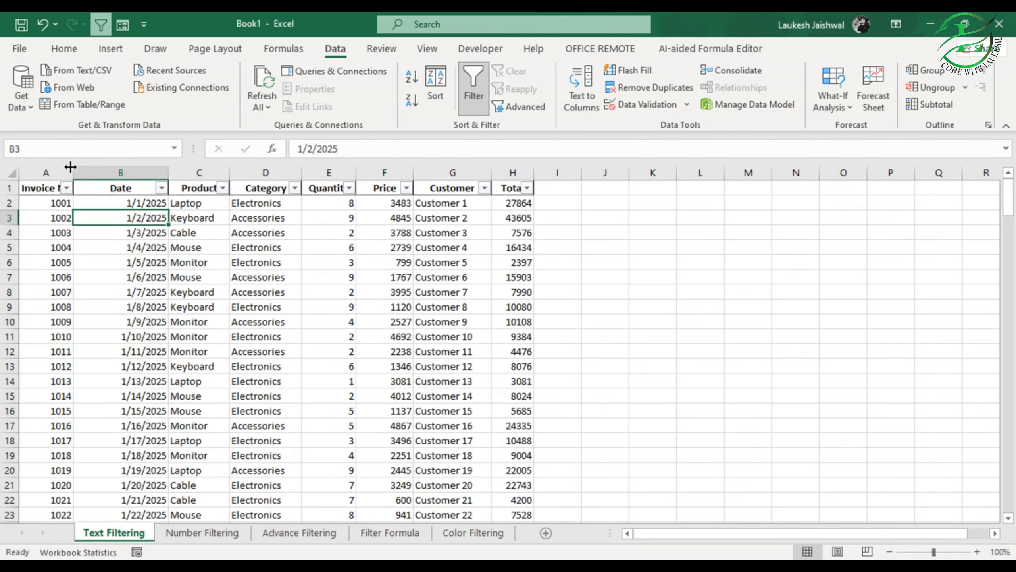
drag(68, 168, 79, 168)
drag(176, 173, 184, 173)
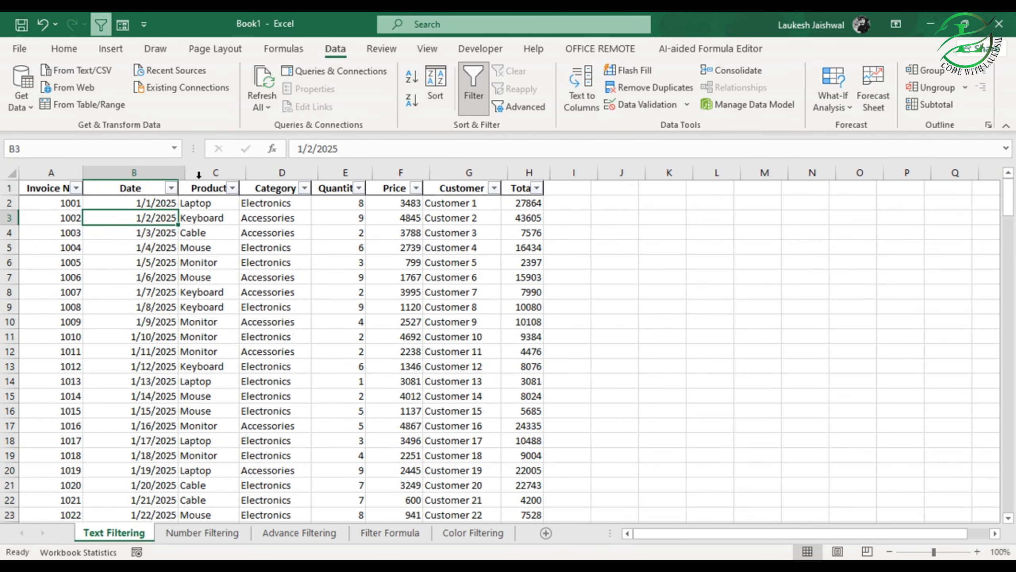
drag(246, 173, 257, 173)
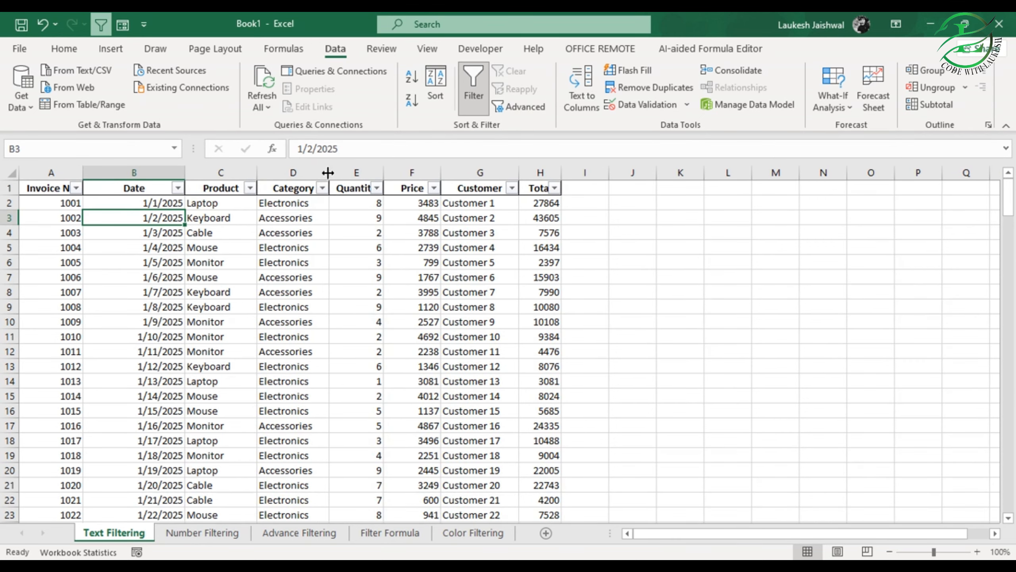
drag(329, 173, 472, 172)
drag(549, 173, 607, 173)
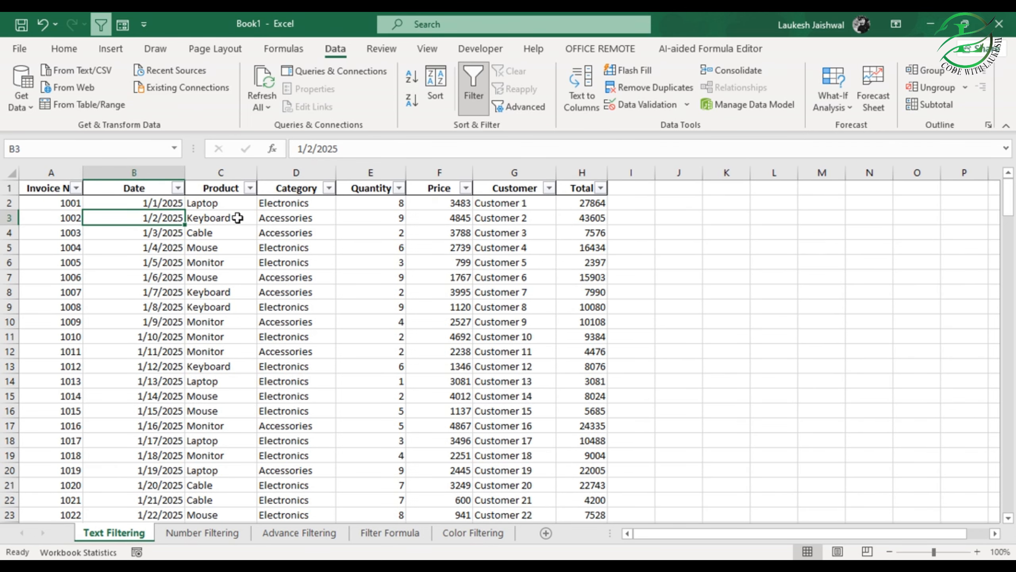
Step: Review the Text Filters options of the Product column and the Number Filters options of the Quantity column
click(218, 202)
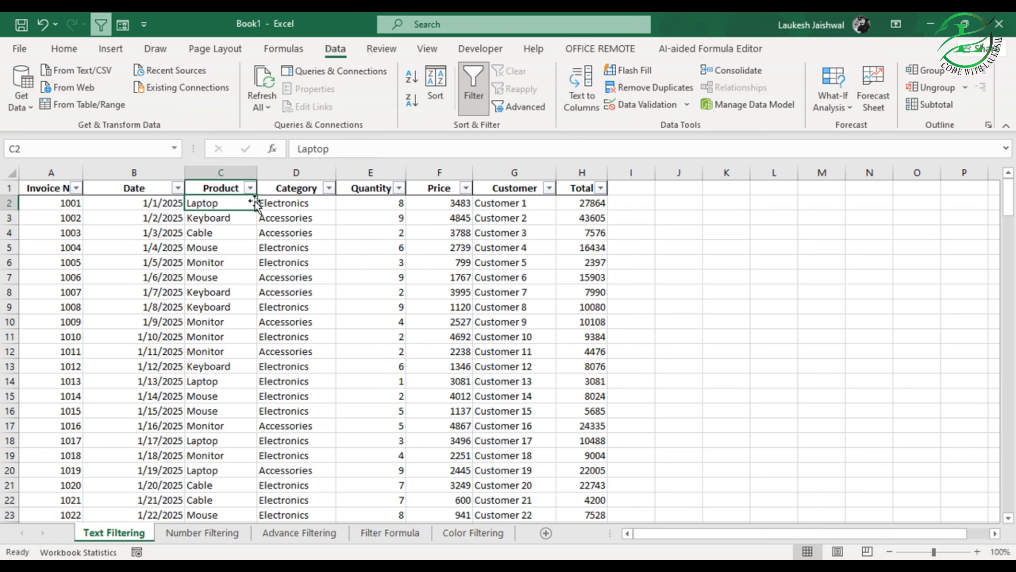
click(250, 188)
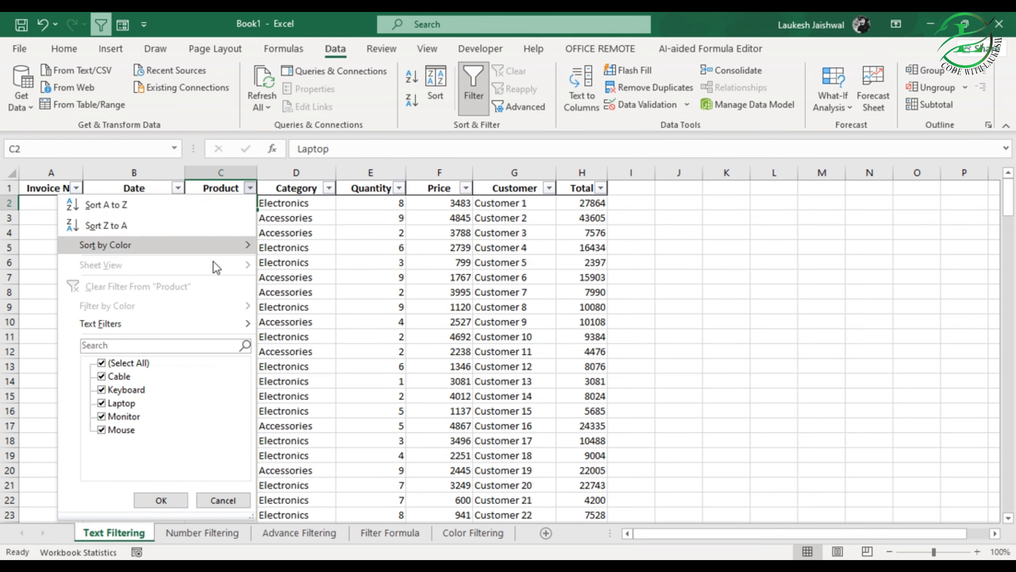
mouse_move(133, 325)
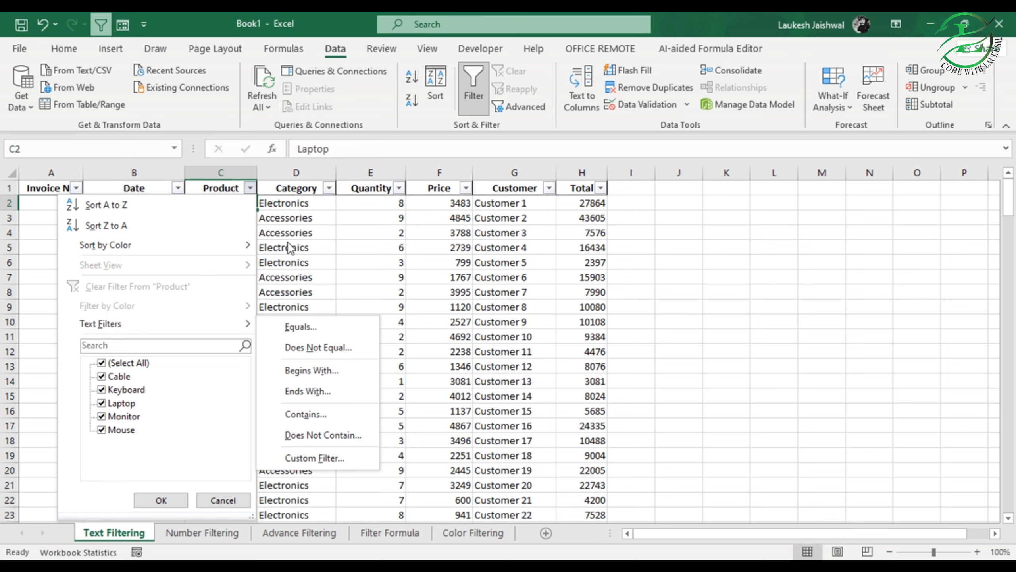
click(250, 190)
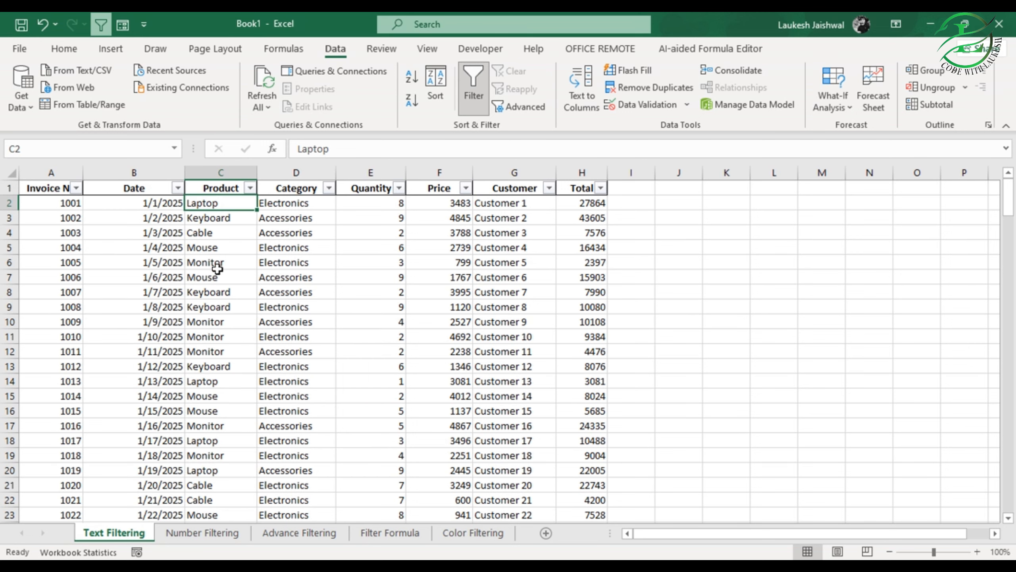
click(399, 187)
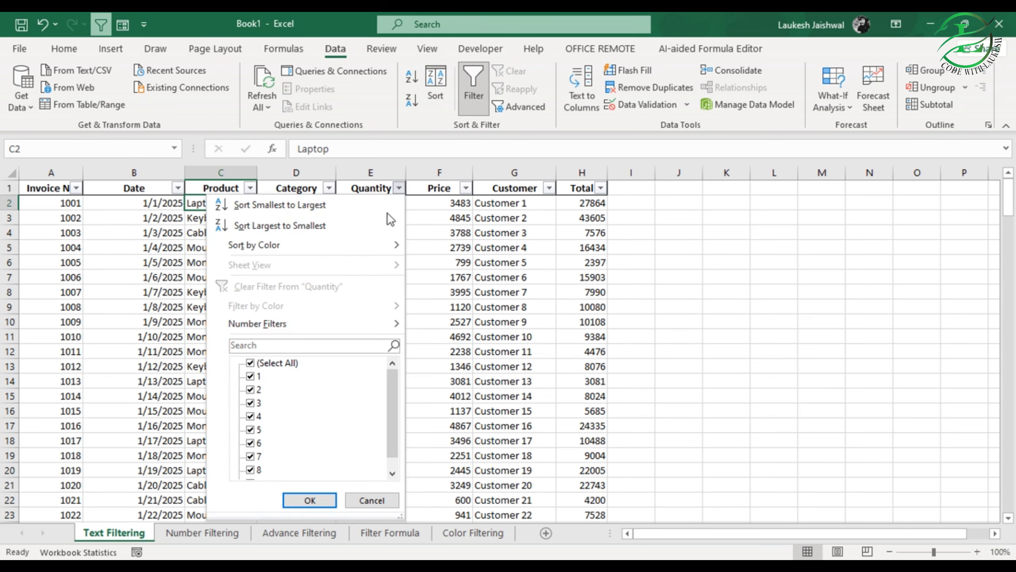
mouse_move(276, 326)
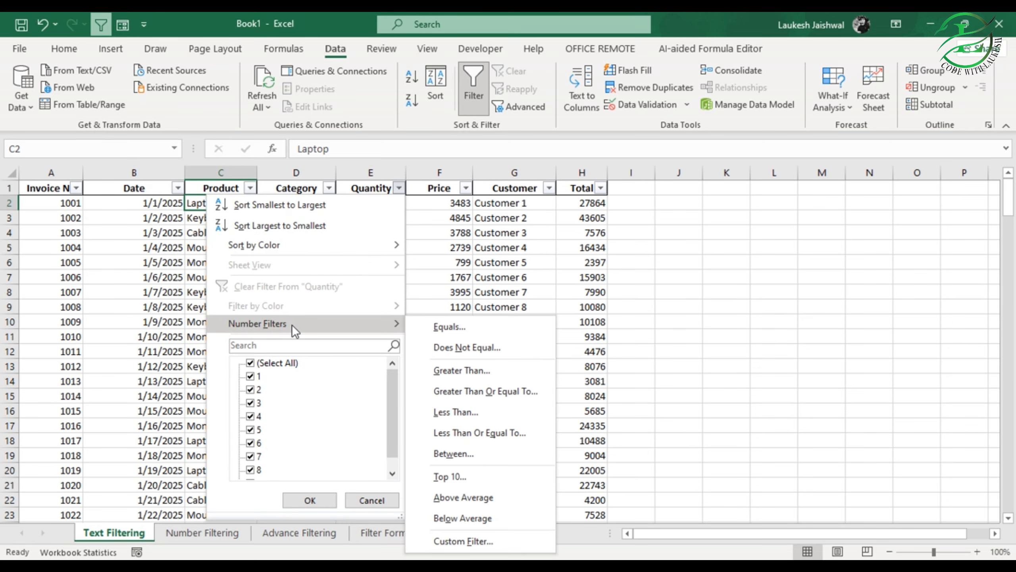
click(191, 238)
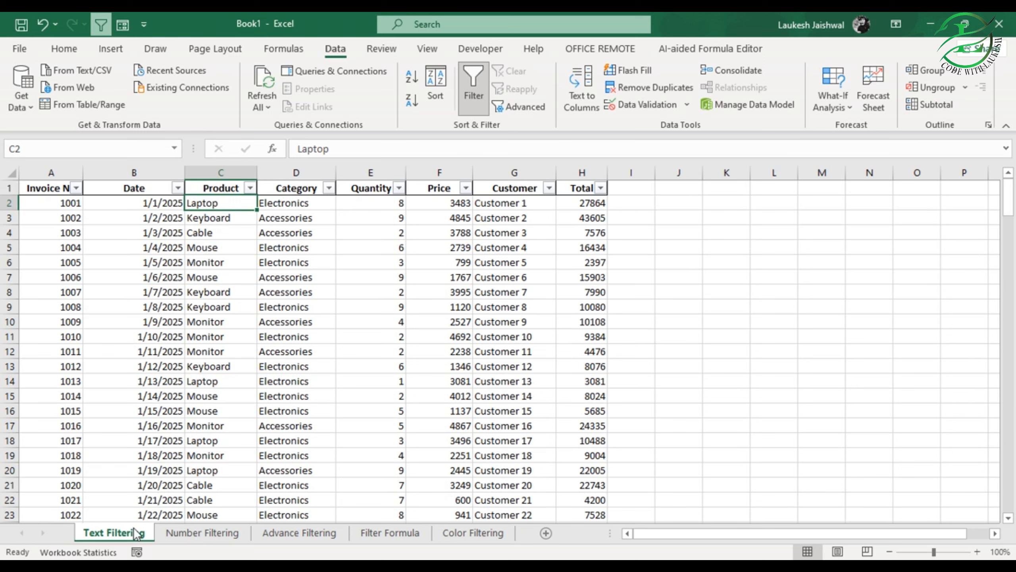
Step: Filter the Product column with a text filter that shows only rows where the product equals Laptop
click(249, 188)
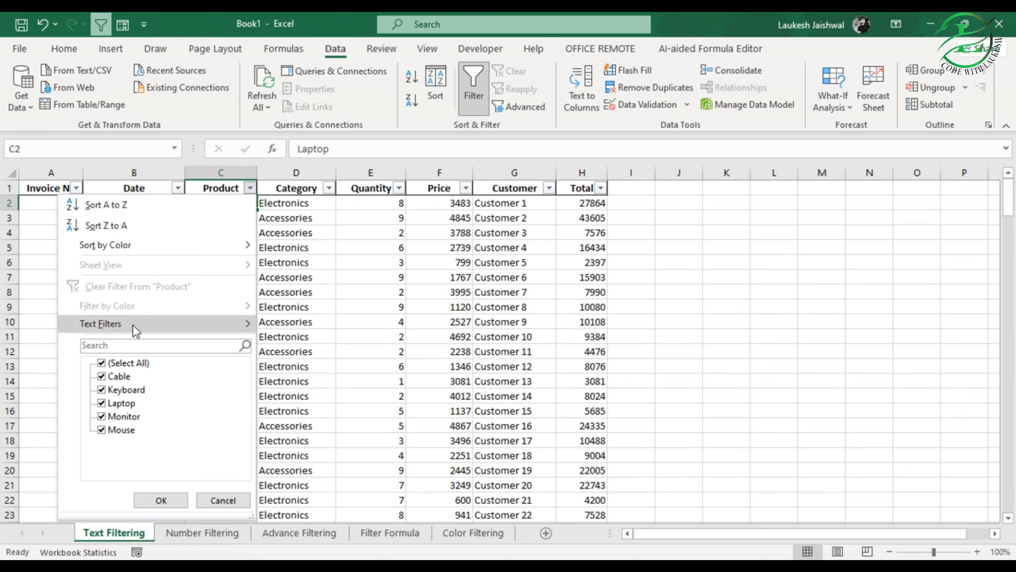
mouse_move(151, 324)
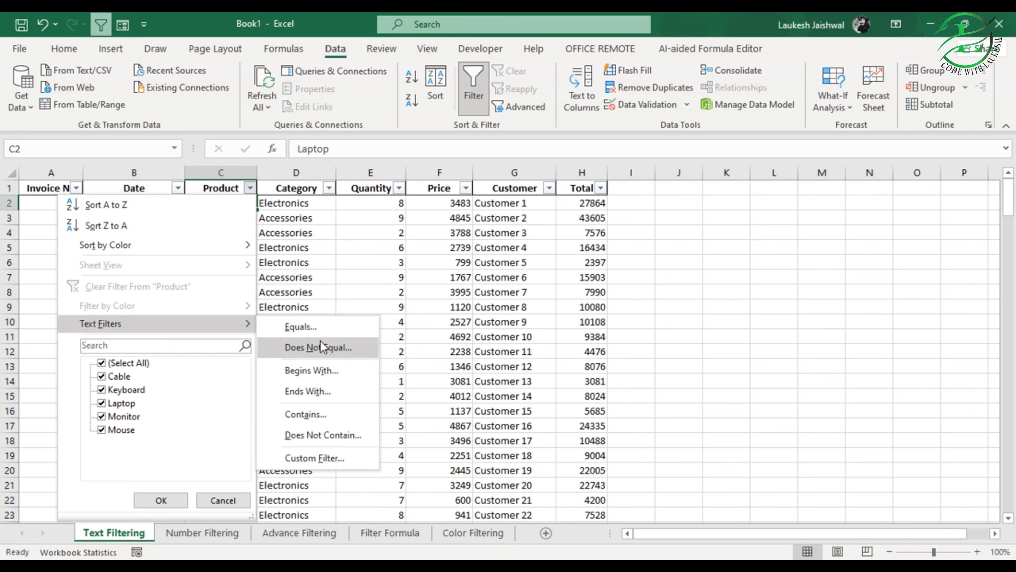
click(301, 327)
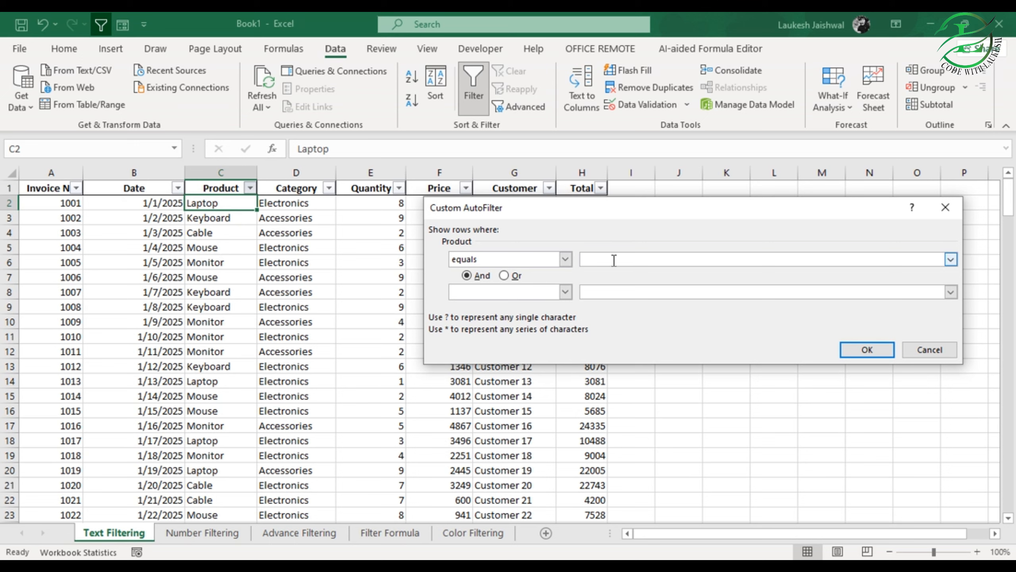
text(Laptop)
key(BackSpace)
key(BackSpace)
key(BackSpace)
text(top)
click(581, 294)
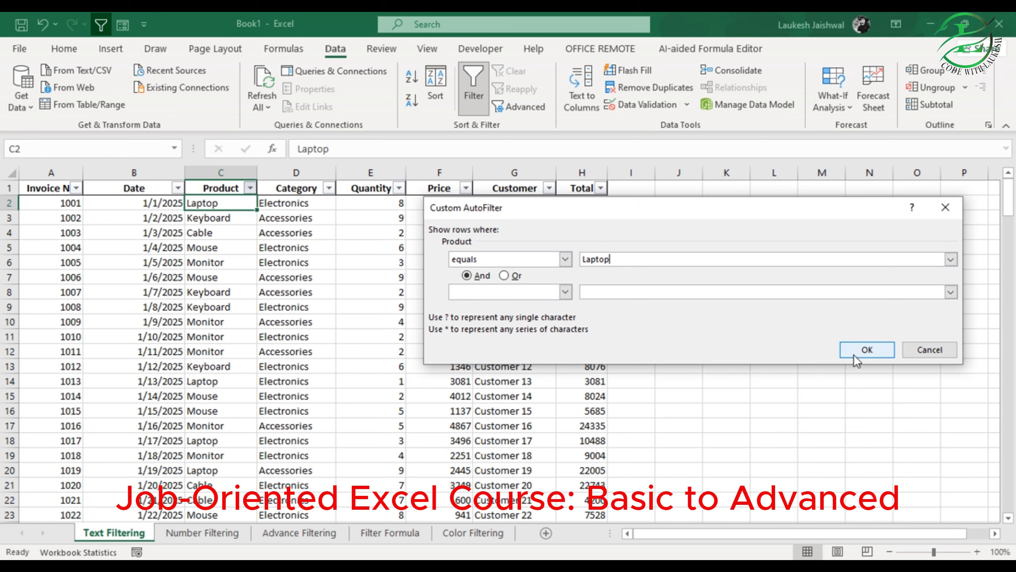
click(868, 350)
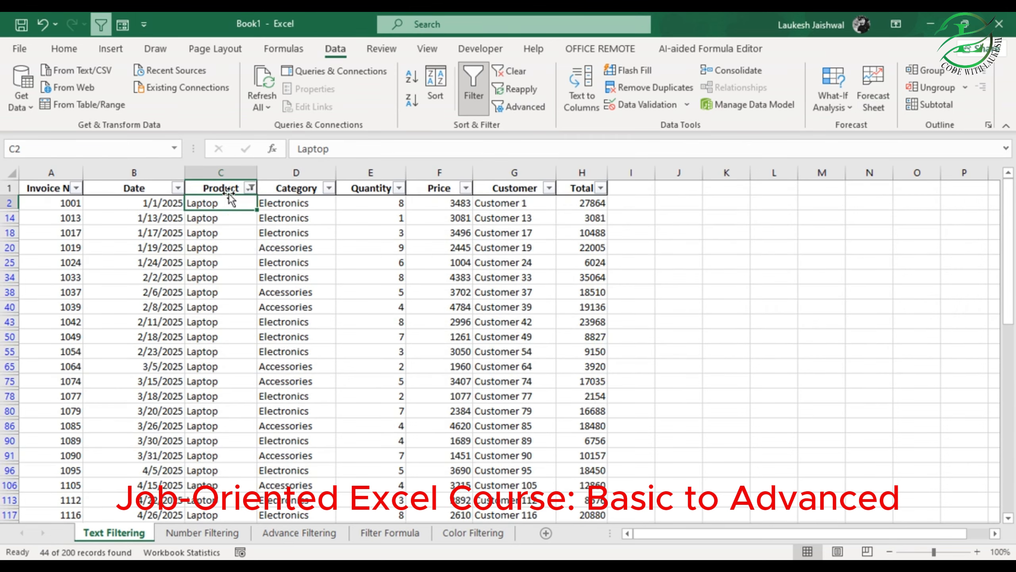
Step: Examine the filtered records down to the end of the list and check the Product column
scroll(245, 302, down, 2)
scroll(245, 302, down, 5)
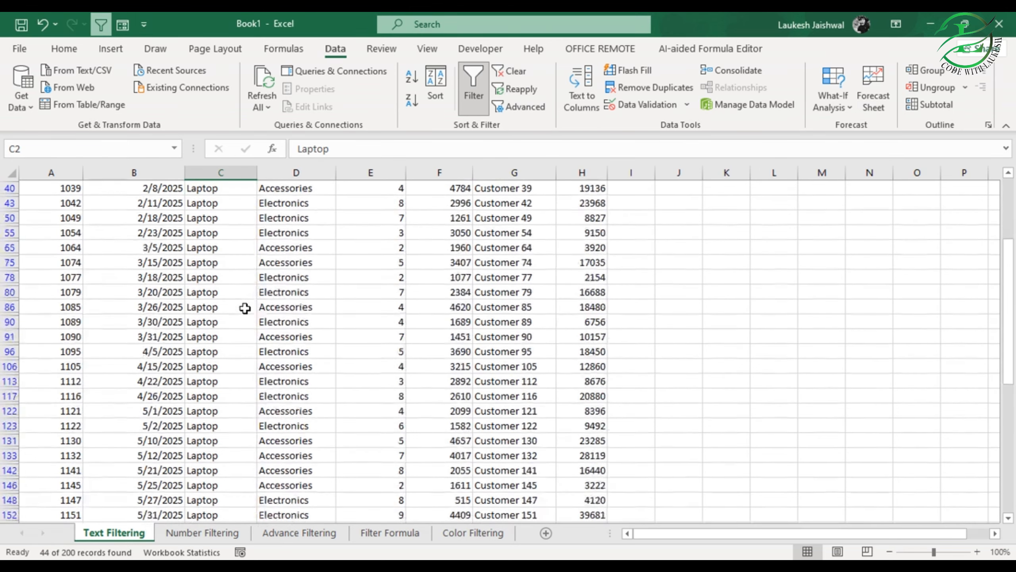
scroll(245, 313, down, 1)
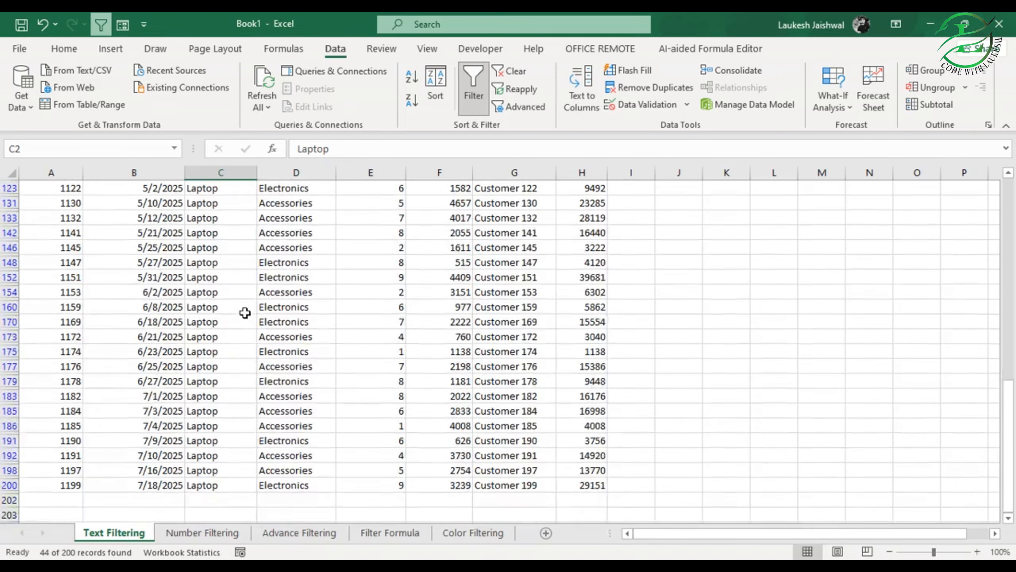
scroll(245, 313, up, 4)
scroll(245, 313, up, 5)
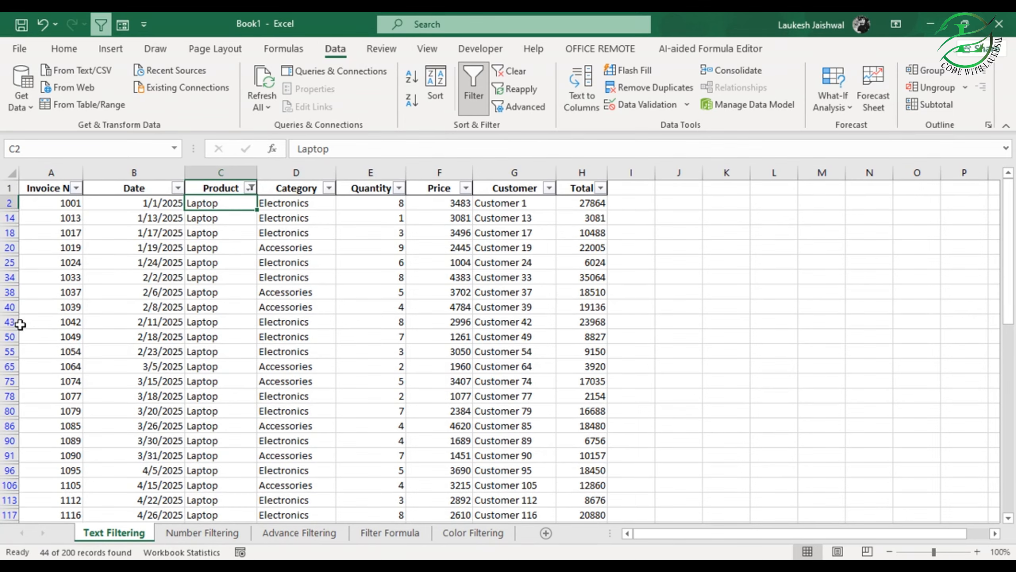
scroll(222, 270, down, 2)
scroll(223, 269, down, 4)
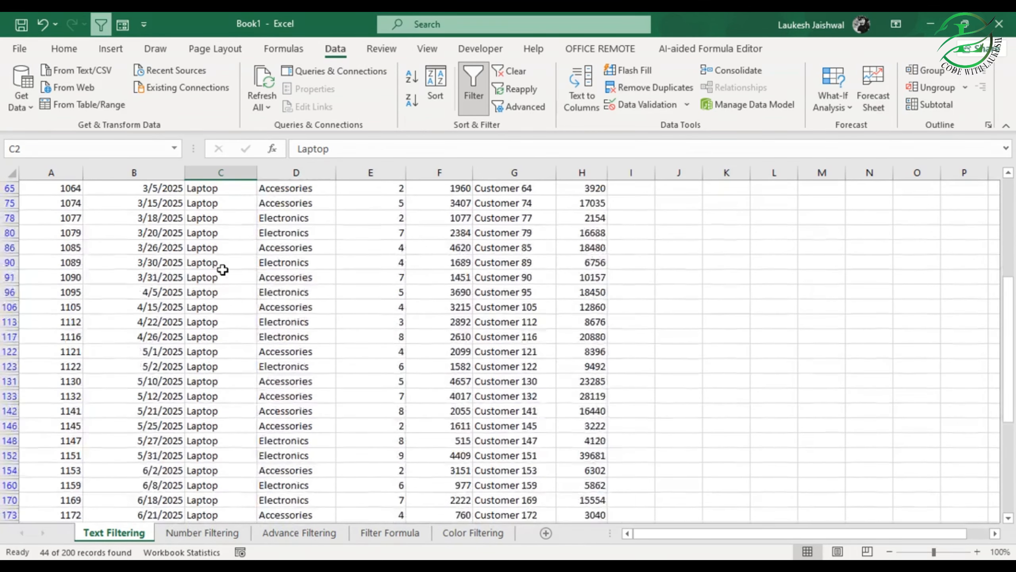
scroll(222, 270, up, 6)
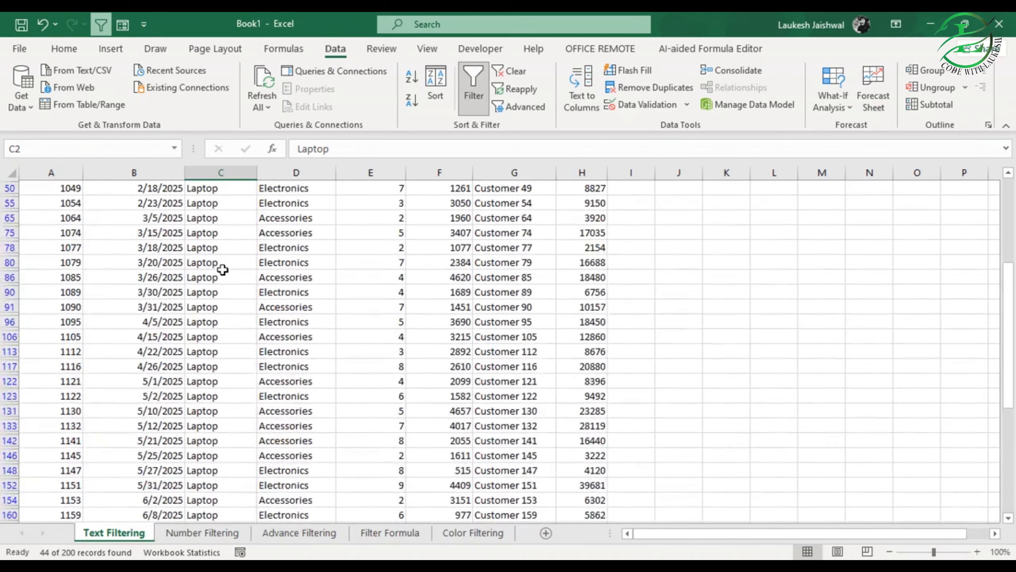
Step: Clear the filter from the Product column
click(252, 189)
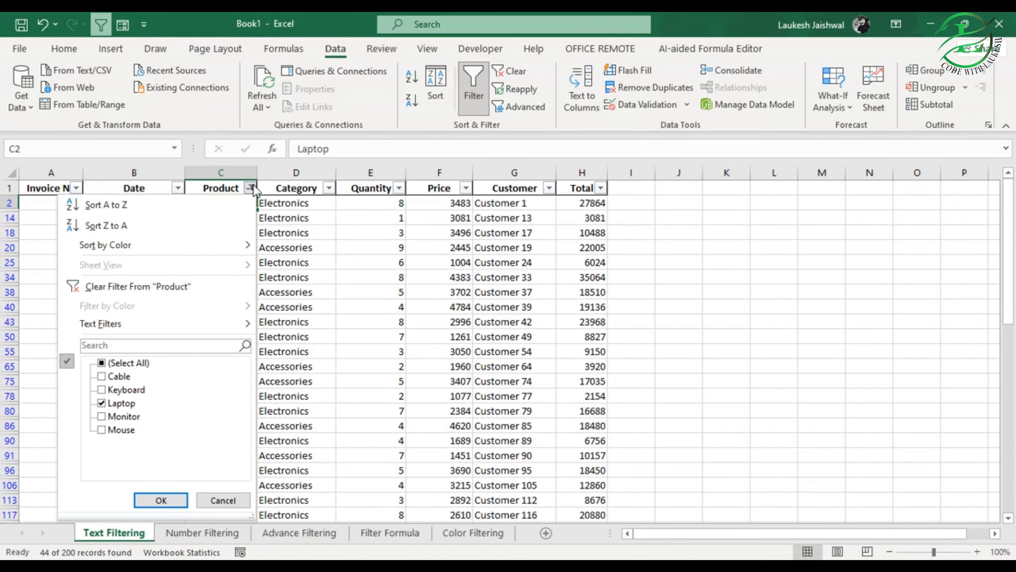
click(232, 286)
Step: Filter the Product column with a text filter that shows only rows where the product does not equal Laptop
click(250, 188)
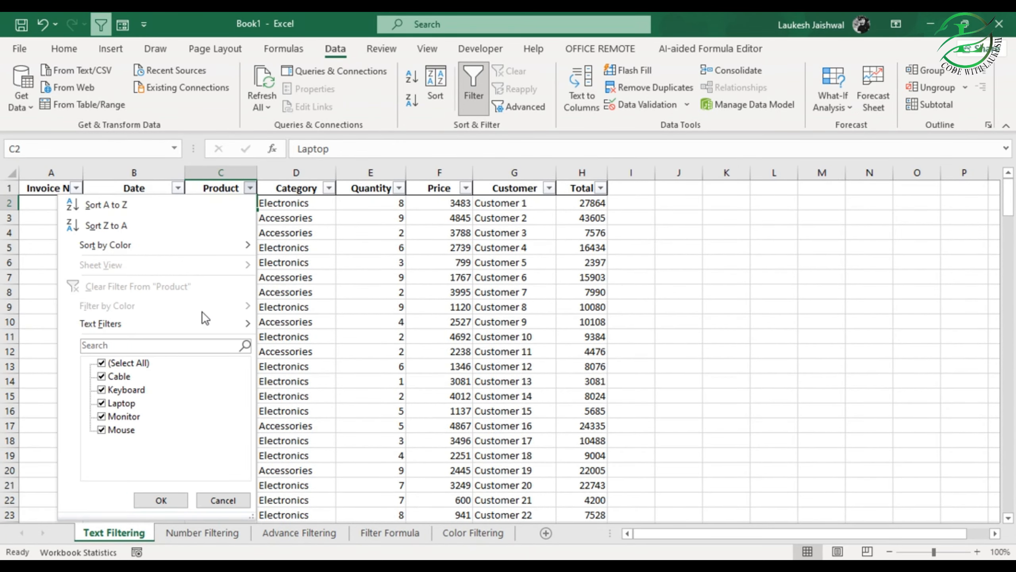
mouse_move(195, 321)
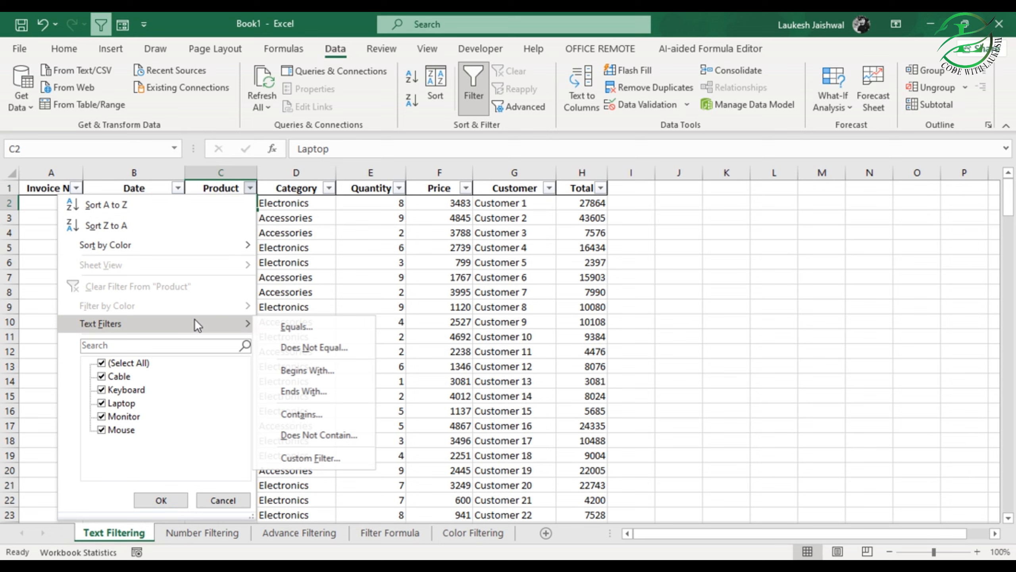
click(334, 348)
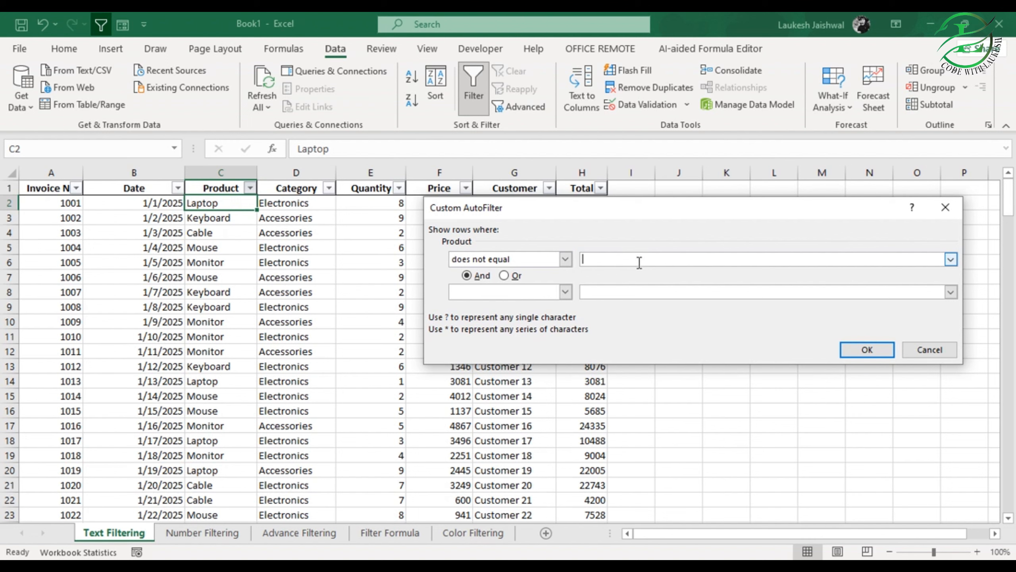
text(la)
key(BackSpace)
key(BackSpace)
text(Laptop)
click(859, 348)
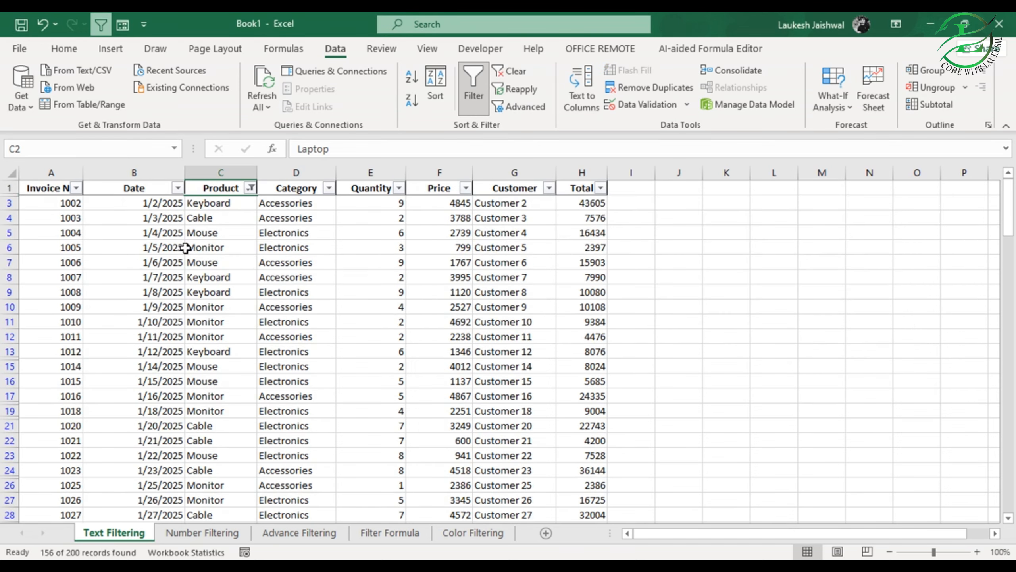
Step: Check the rows filtered by "does not equal Laptop" and clear that filter from the Product column
scroll(228, 438, down, 6)
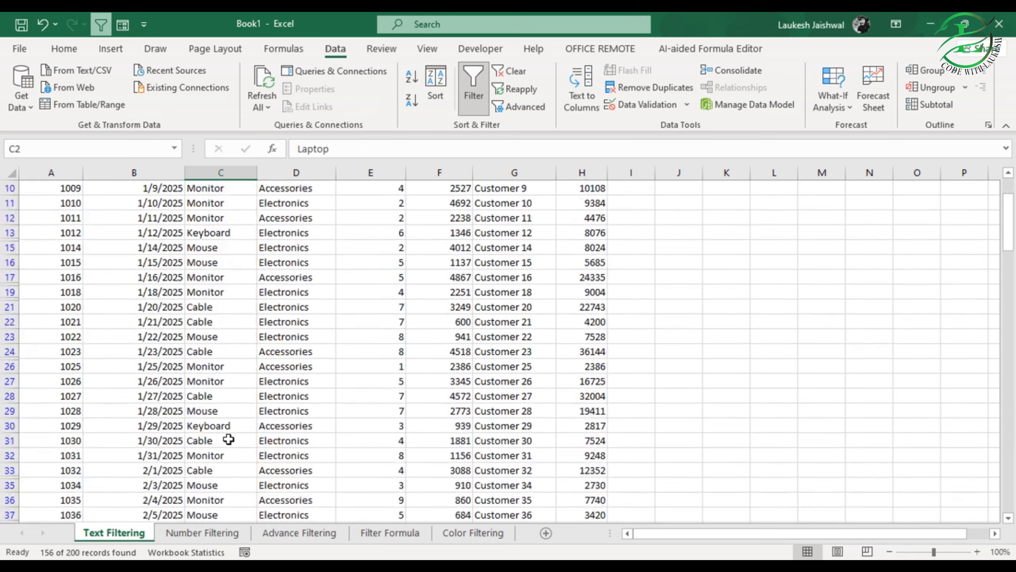
scroll(228, 439, down, 7)
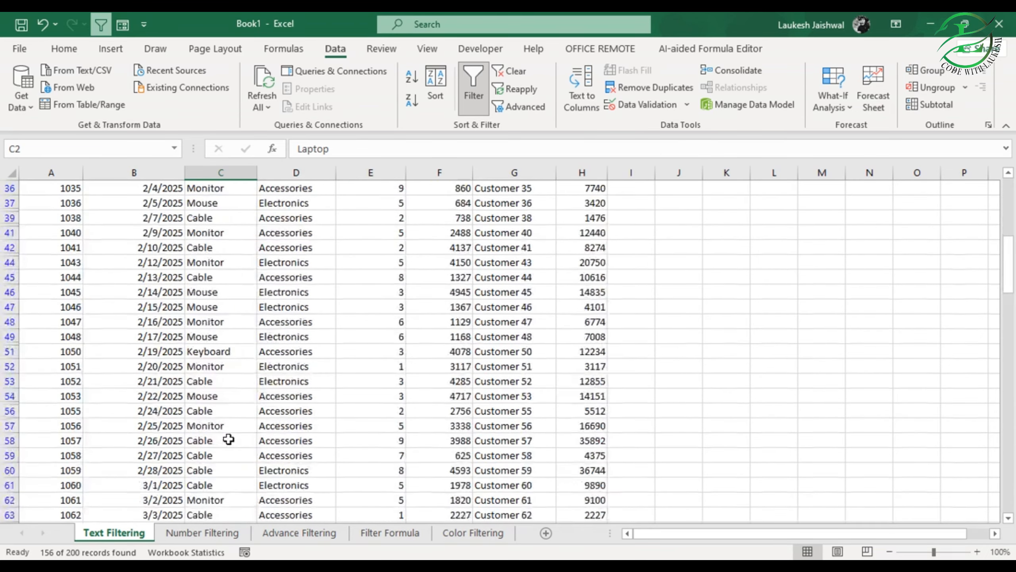
scroll(230, 438, down, 4)
scroll(230, 438, up, 8)
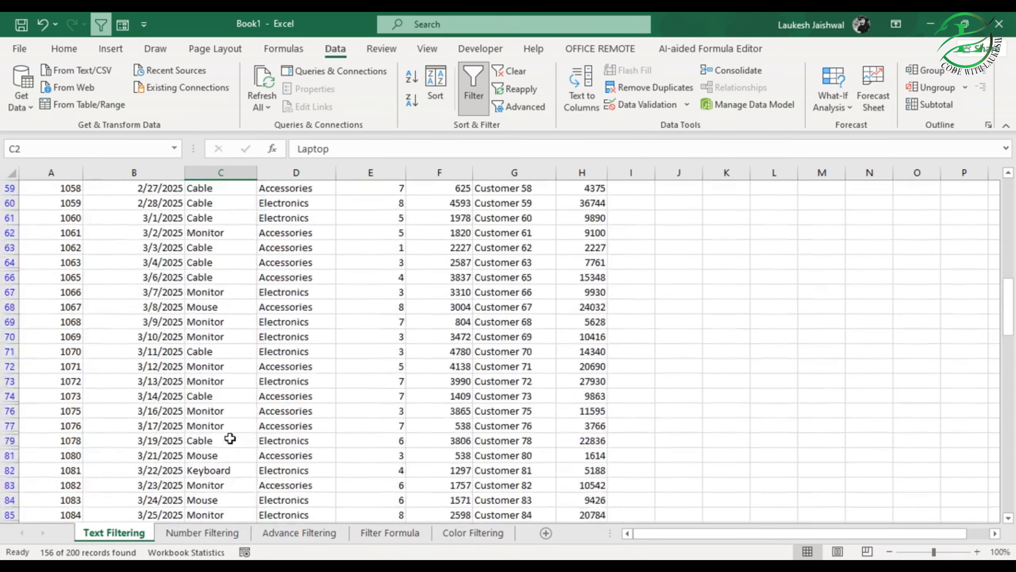
scroll(230, 438, up, 10)
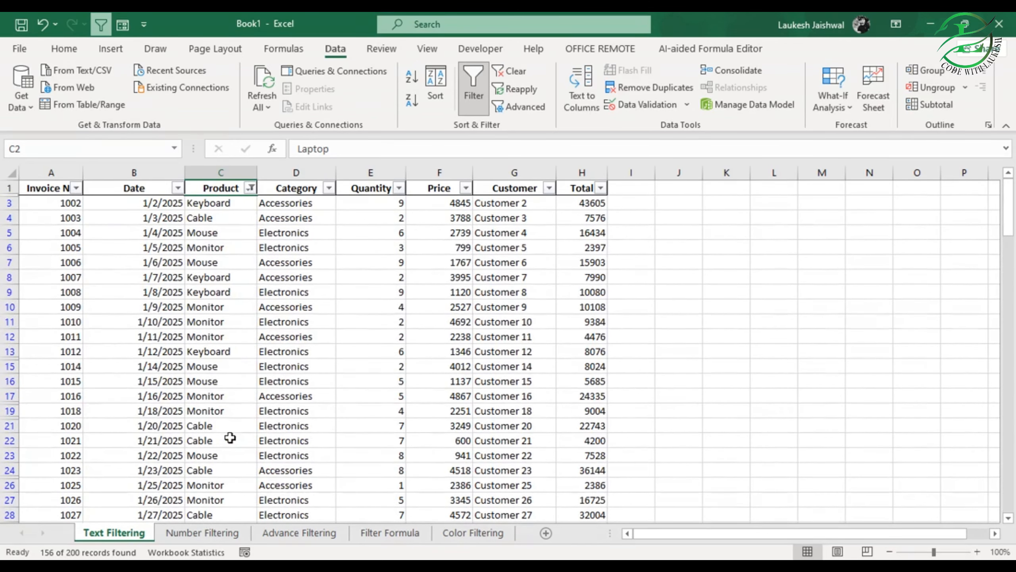
click(250, 188)
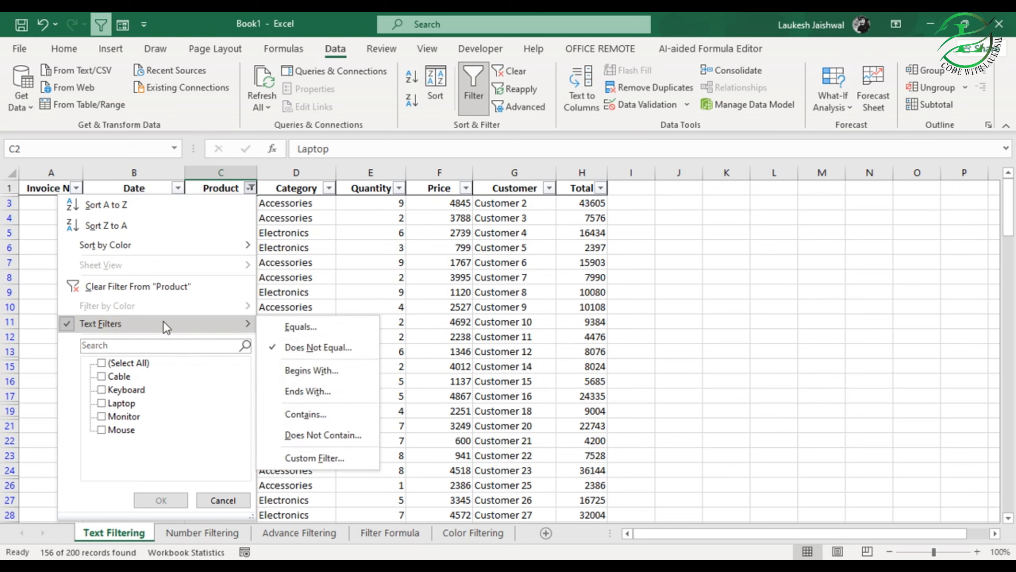
click(160, 285)
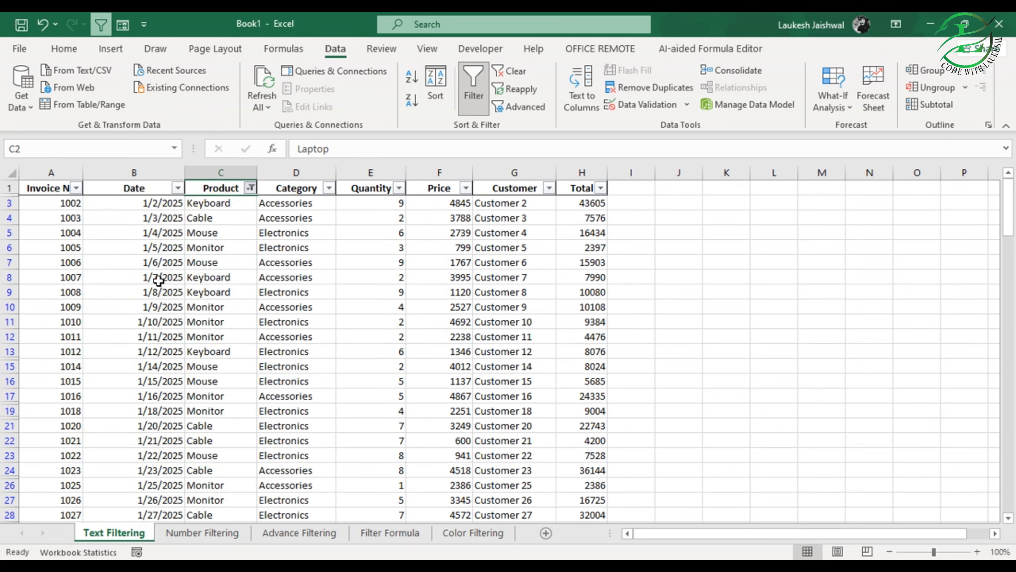
Step: Filter the Product column with a text filter that shows only rows where the product begins with L
click(250, 187)
mouse_move(189, 325)
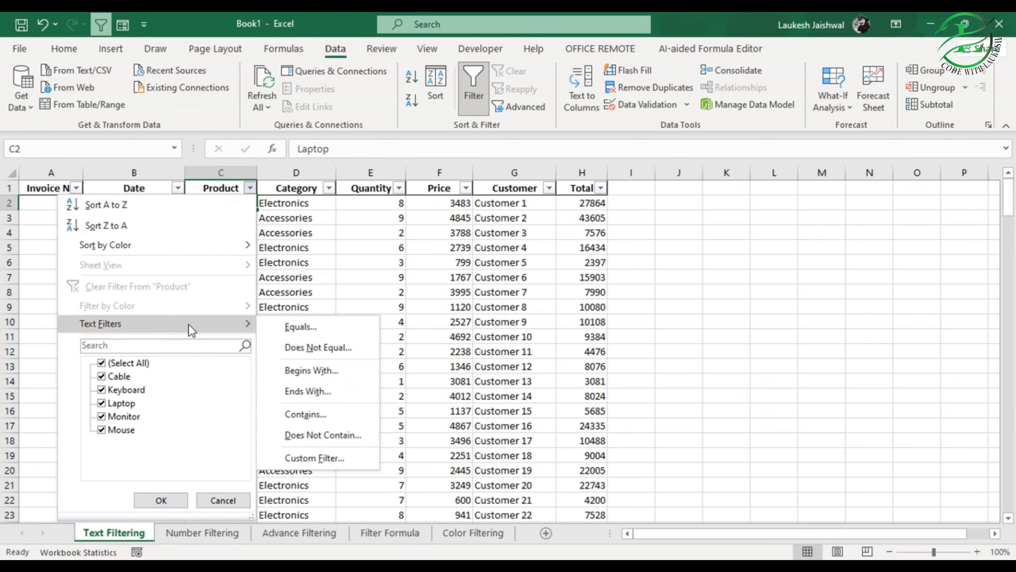
click(331, 370)
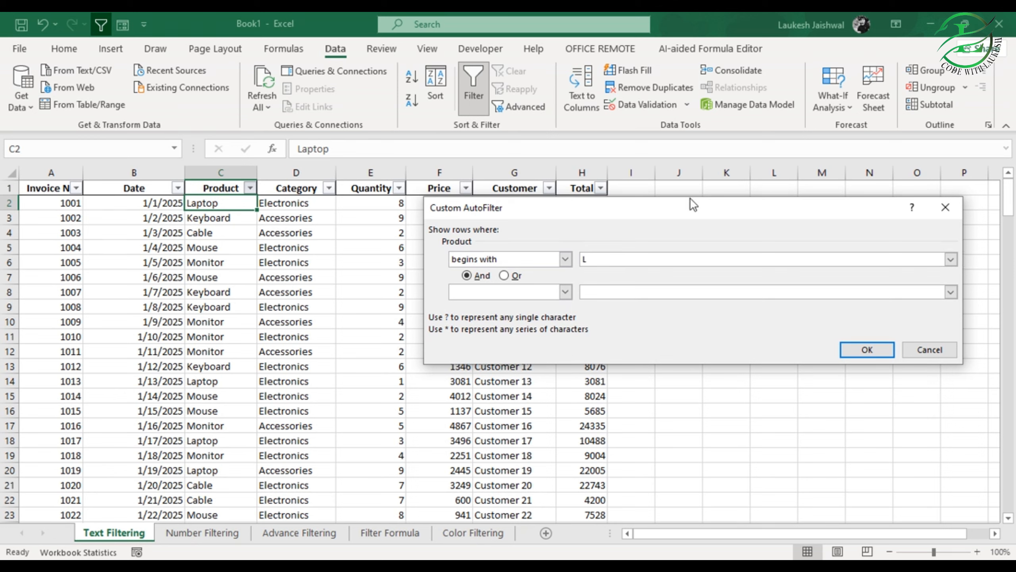
click(853, 348)
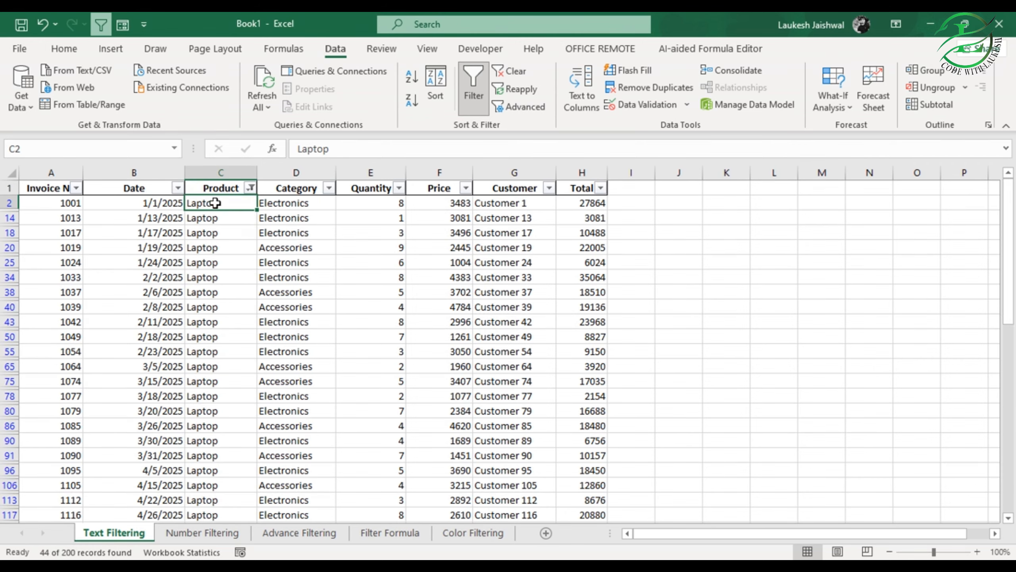
Step: Check the filtered rows down to the end of the list and clear the "begins with" filter from the Product column
scroll(222, 297, down, 5)
scroll(223, 307, down, 6)
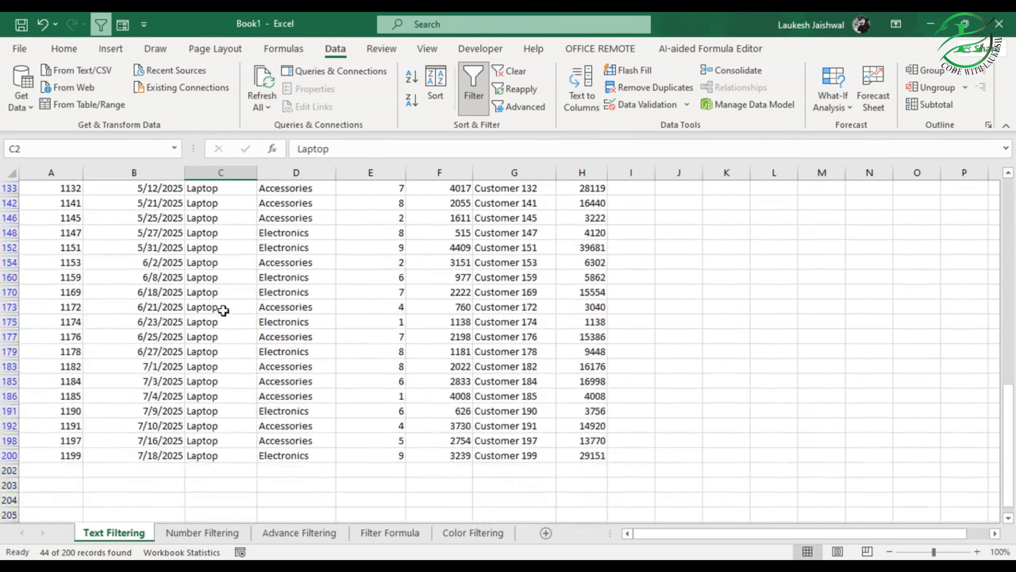
scroll(222, 308, up, 5)
scroll(223, 309, up, 6)
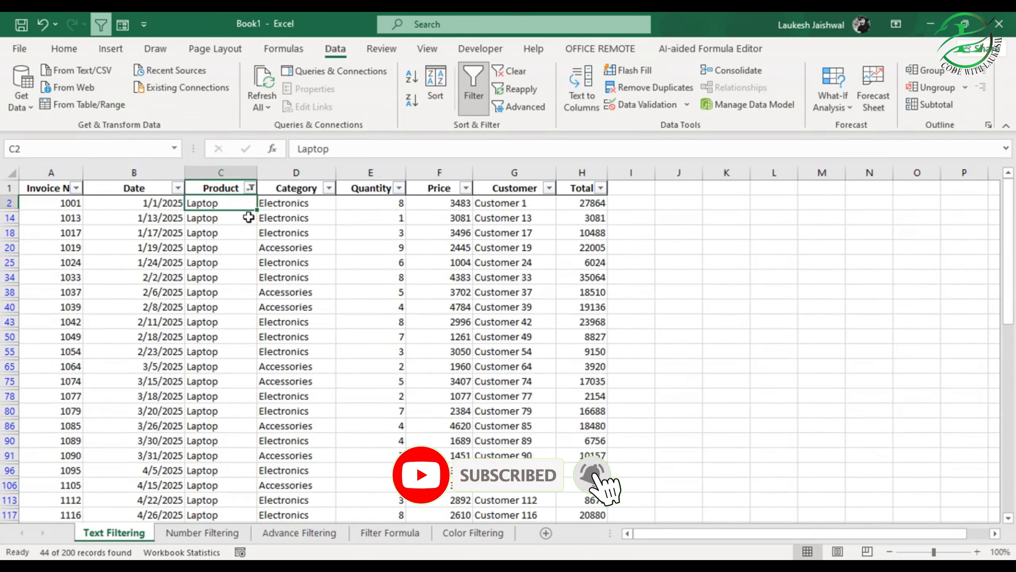
click(251, 188)
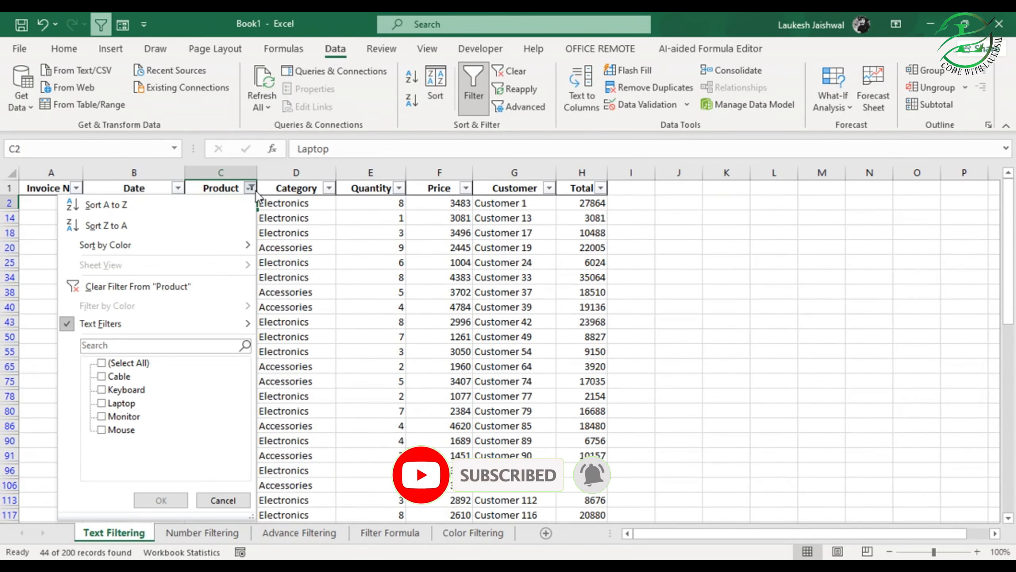
click(149, 285)
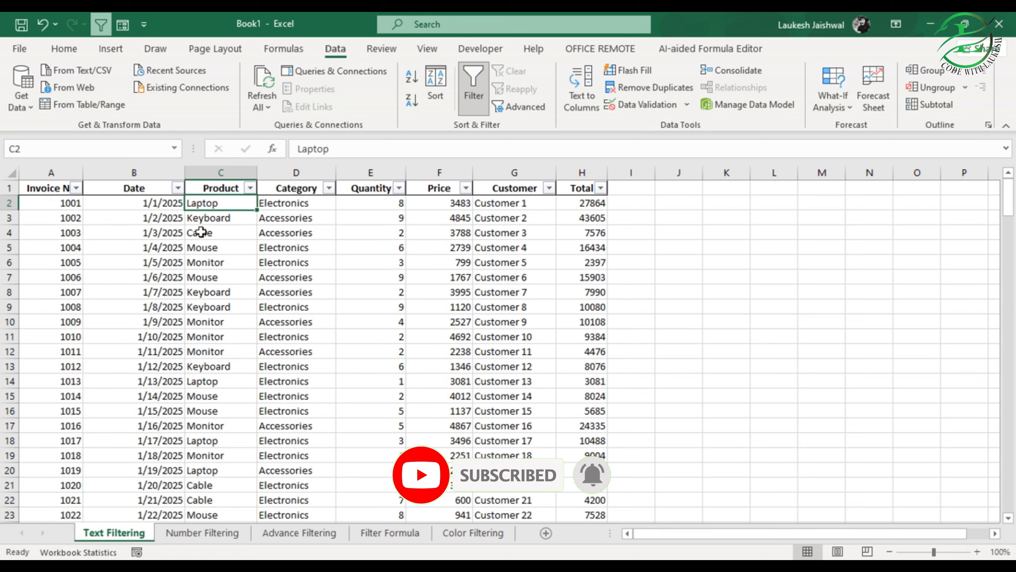
Step: Filter the Product column with a text filter that shows only rows where the product ends with r
click(250, 188)
mouse_move(200, 327)
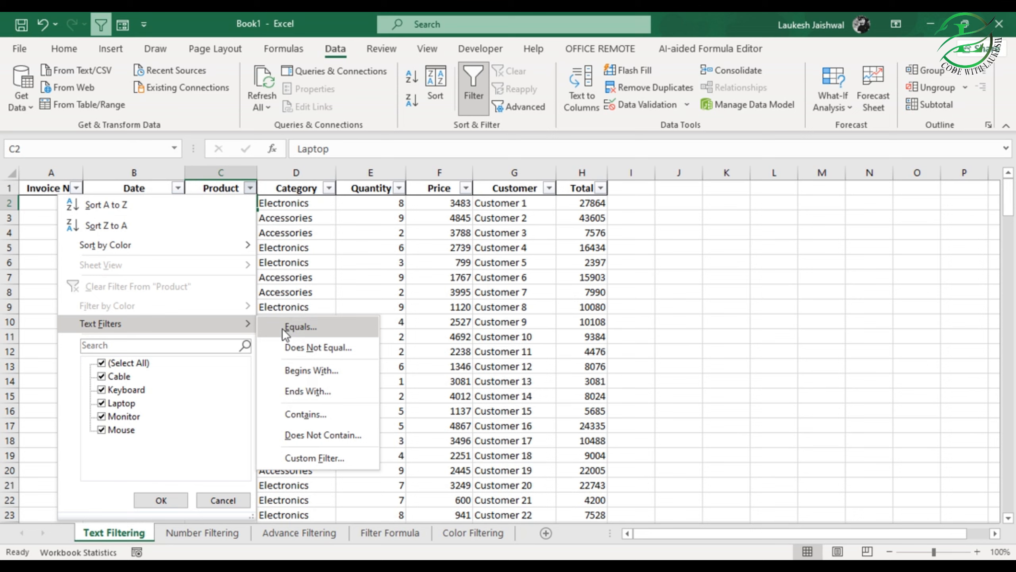
click(319, 392)
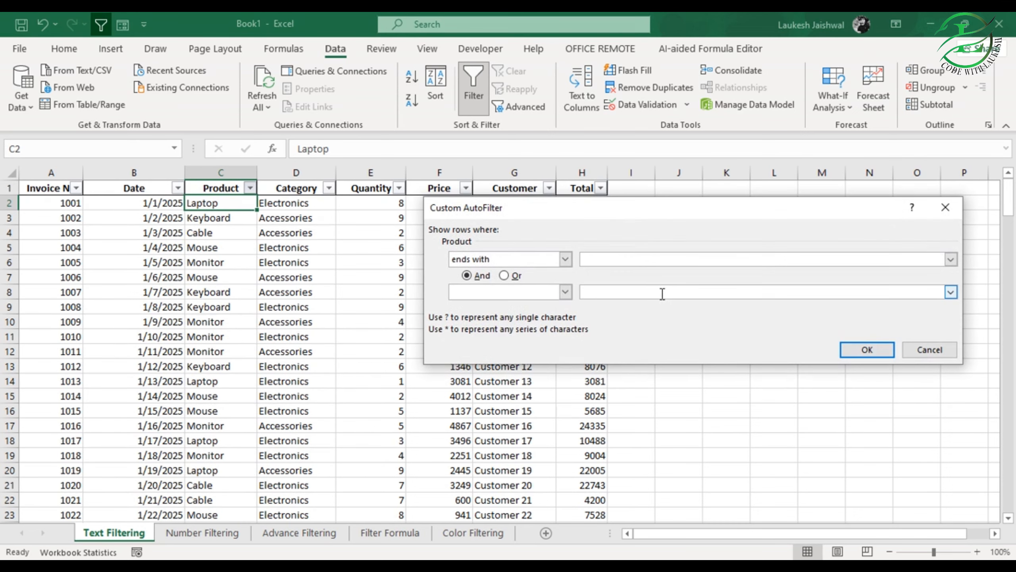
text(r)
click(865, 351)
Step: Check the products in the filtered rows and clear the "ends with" filter from the Product column
scroll(230, 224, down, 5)
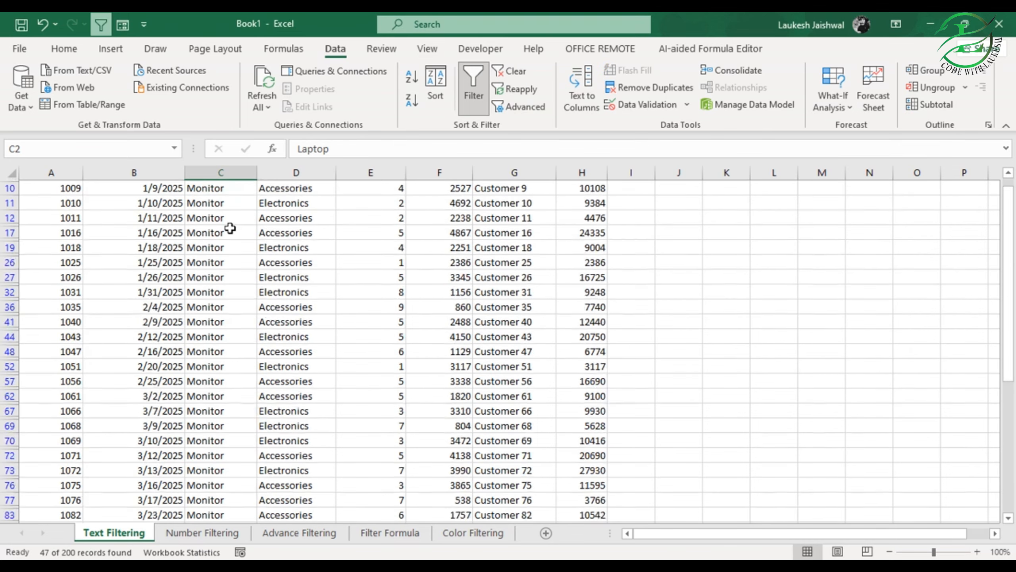
scroll(233, 245, down, 6)
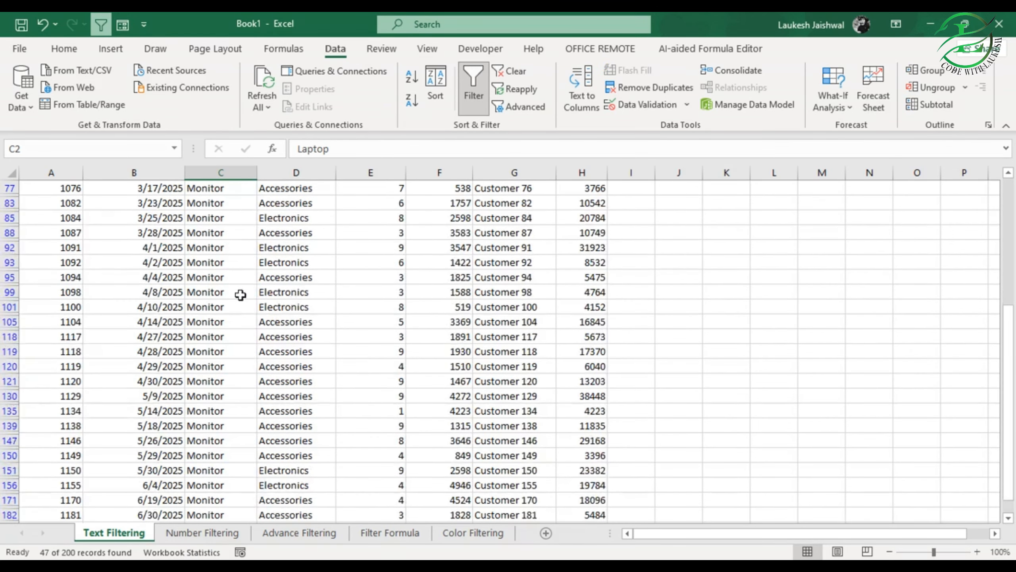
scroll(231, 396, up, 9)
scroll(229, 412, up, 3)
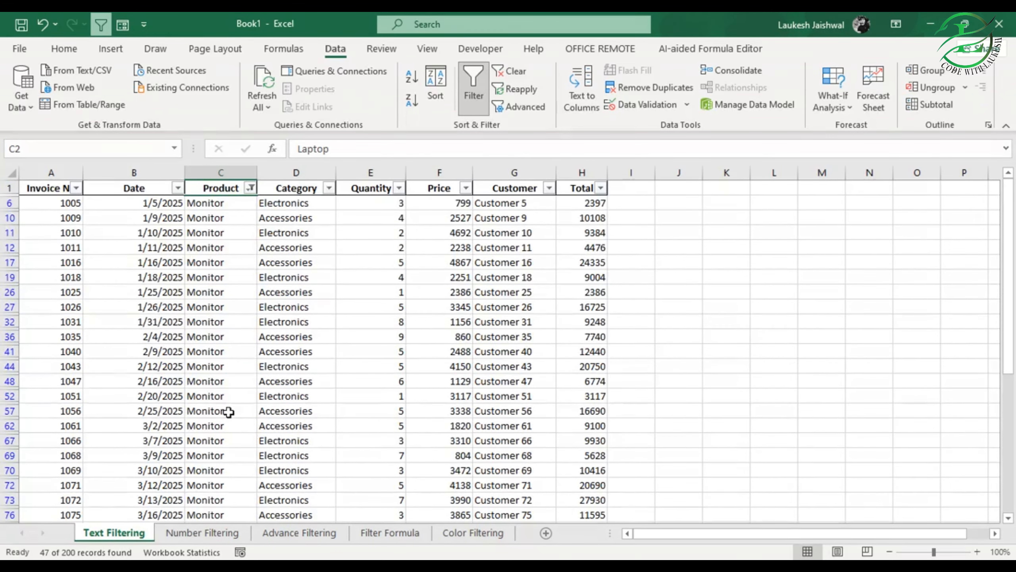
click(250, 189)
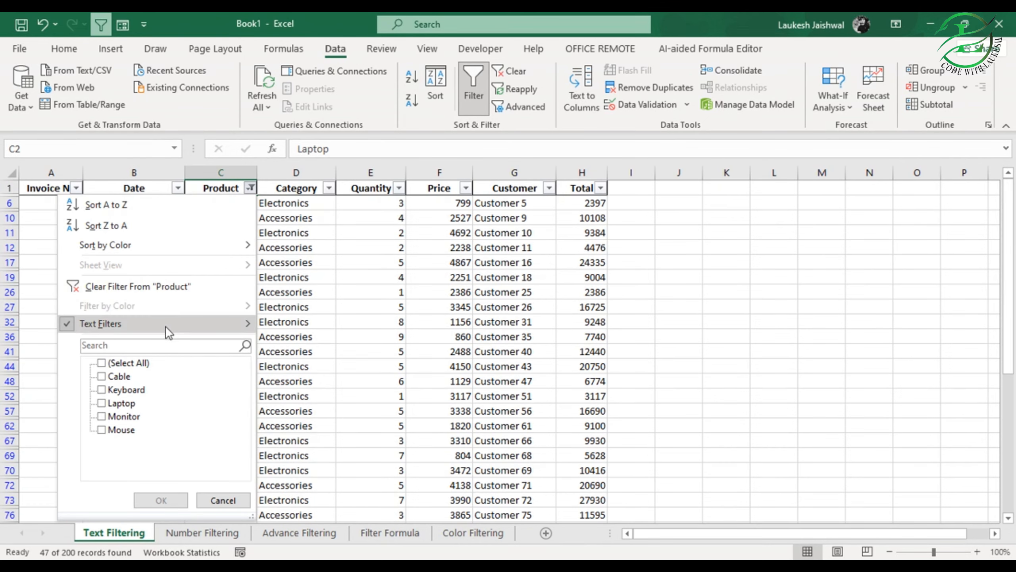
mouse_move(165, 326)
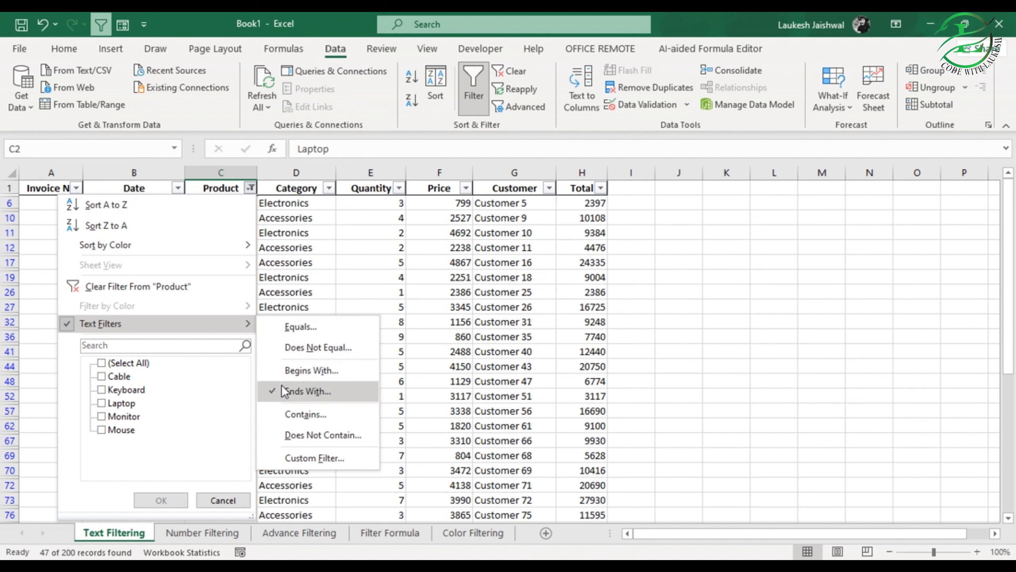
click(144, 286)
Step: Filter the Product column with a text filter that shows only rows where the product contains Laptop
click(251, 189)
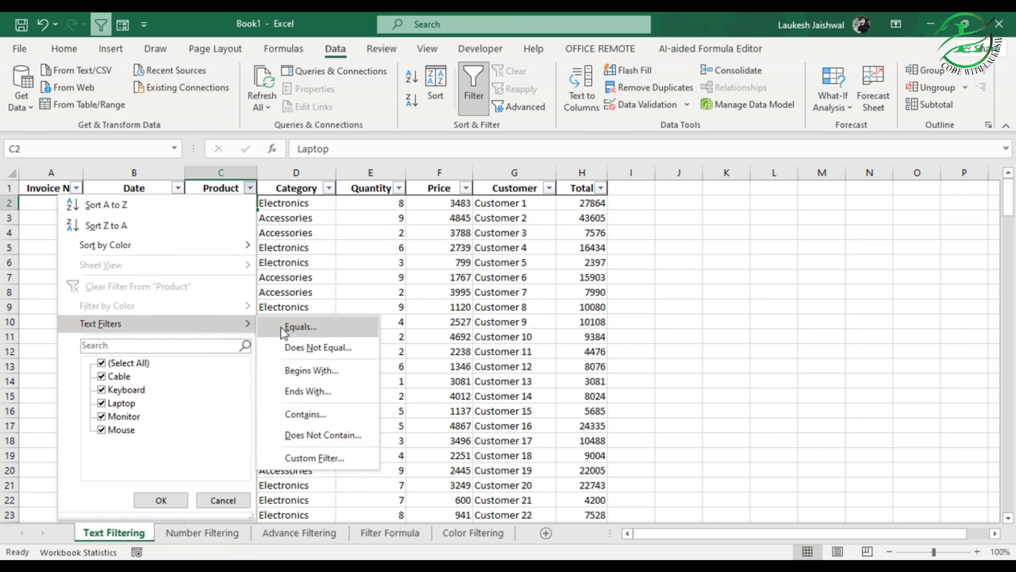
click(329, 415)
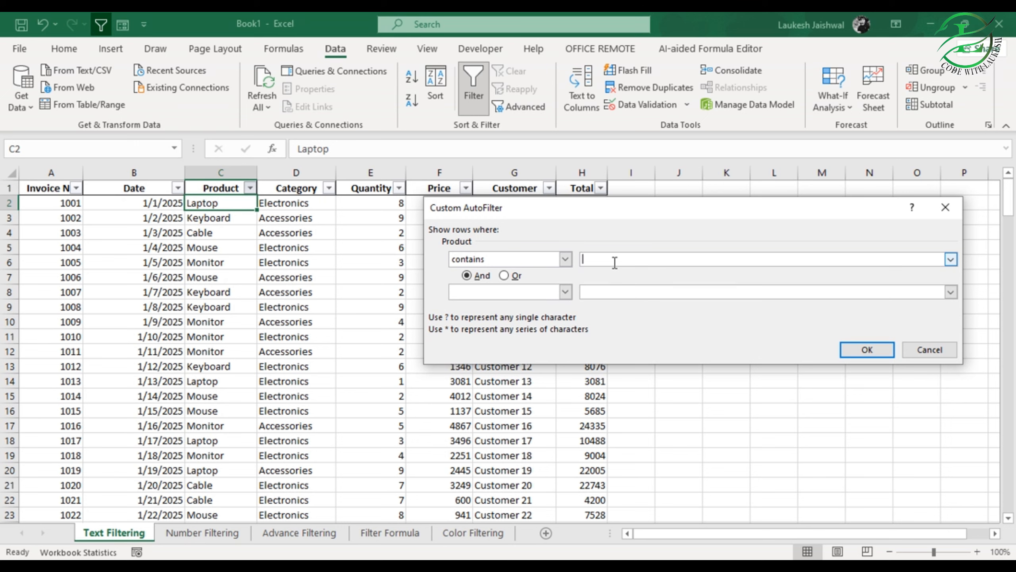
text(Laptop)
click(867, 350)
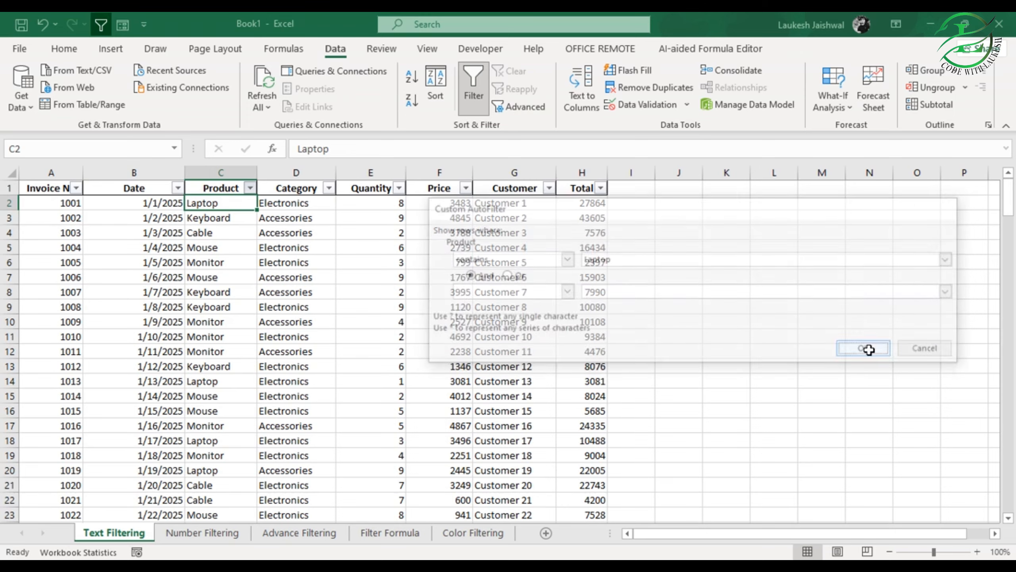
Step: Check the filtered rows and clear the "contains Laptop" filter from the Product column
scroll(212, 374, down, 1)
scroll(212, 374, down, 10)
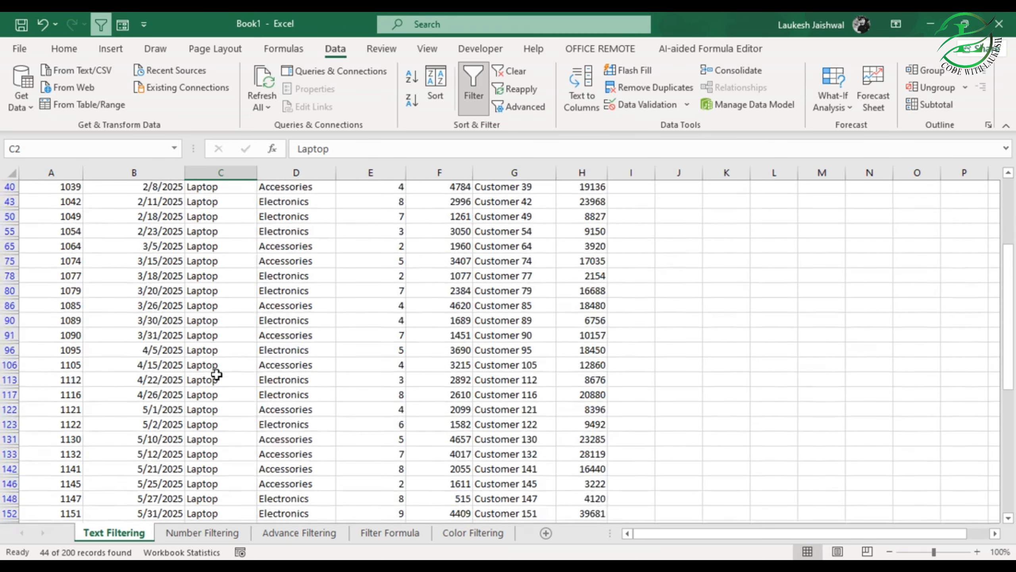
scroll(217, 374, up, 12)
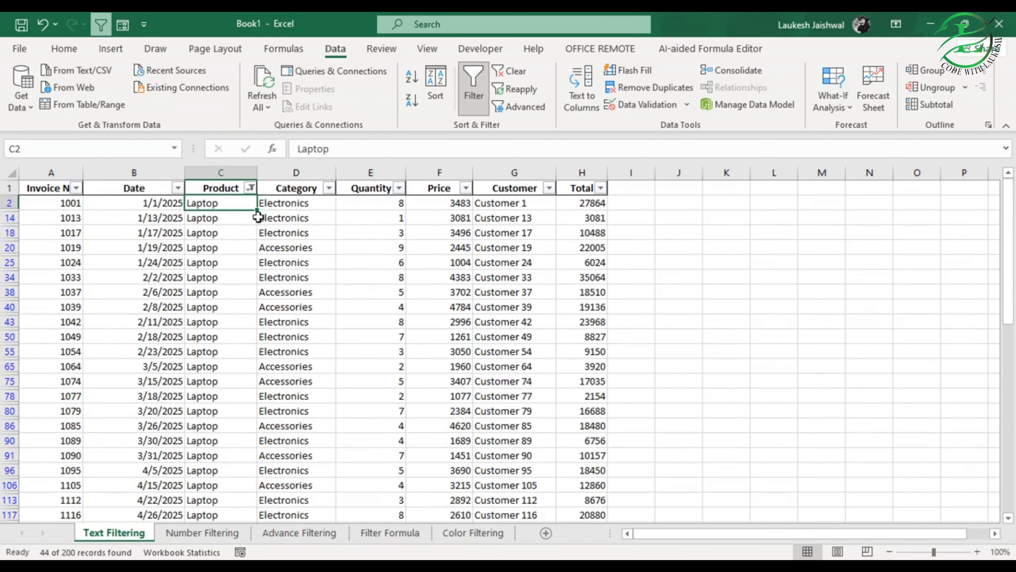
click(251, 188)
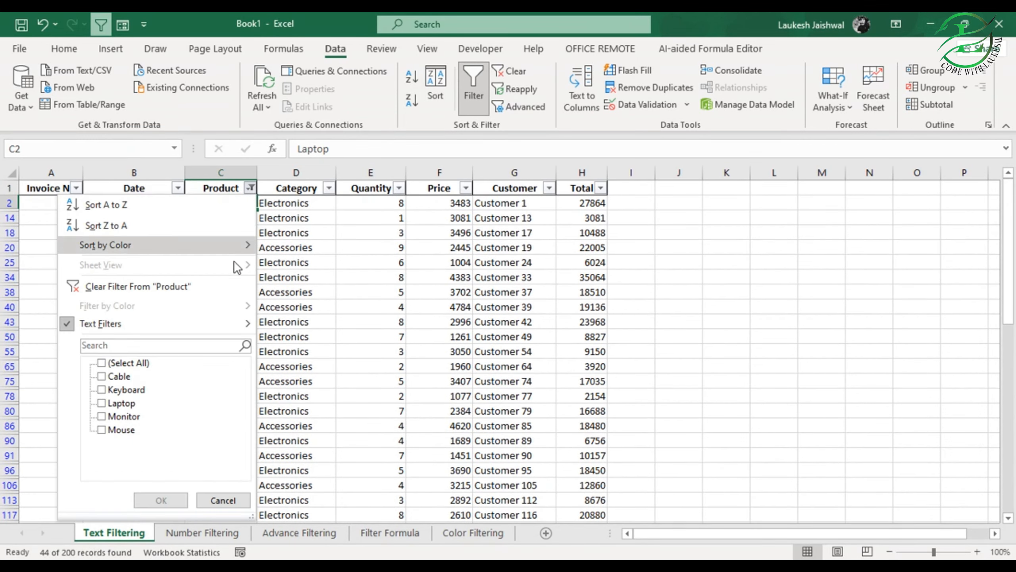
click(208, 286)
Step: Review the Does Not Contain option among the Product column's text filters without applying a filter
click(251, 188)
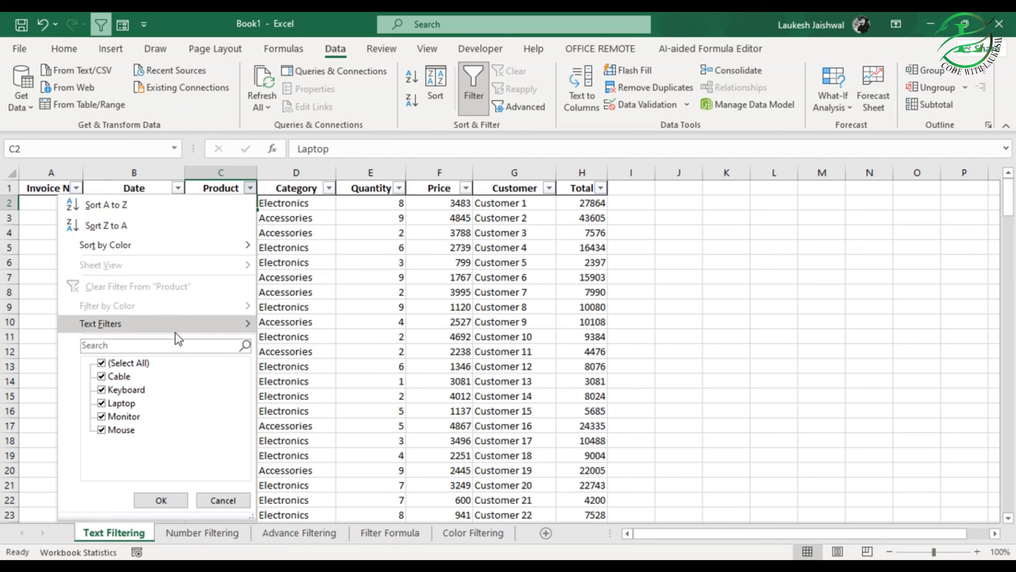
mouse_move(218, 326)
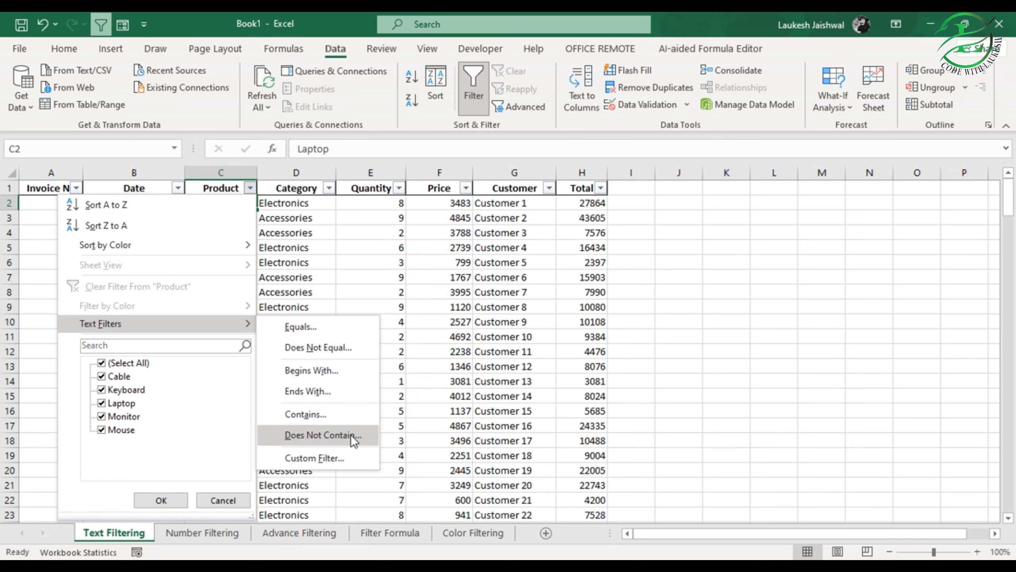
click(338, 269)
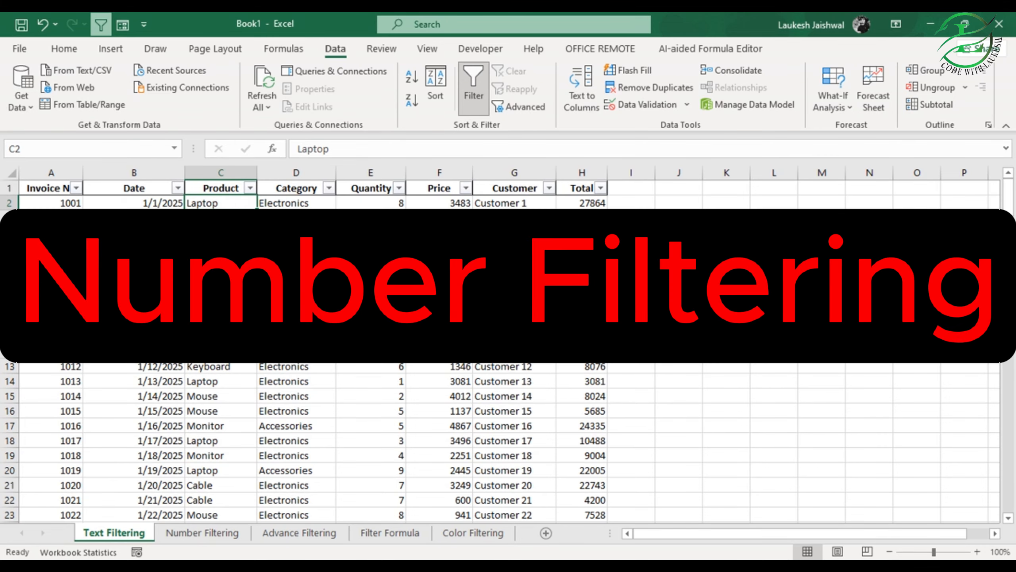
Step: Switch to the Number Filtering sheet and look over its invoice data
click(188, 534)
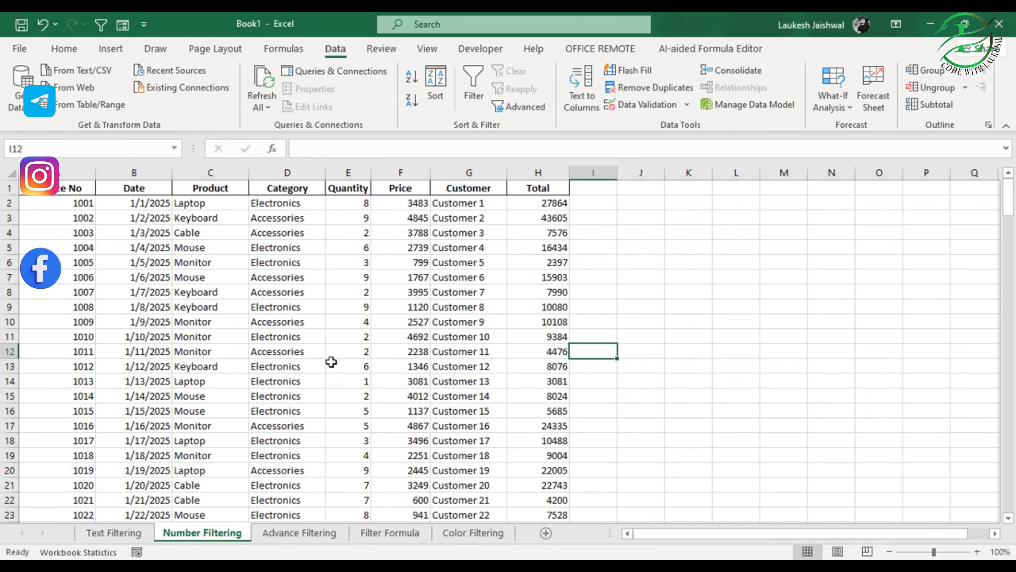
scroll(328, 359, down, 2)
scroll(332, 361, up, 2)
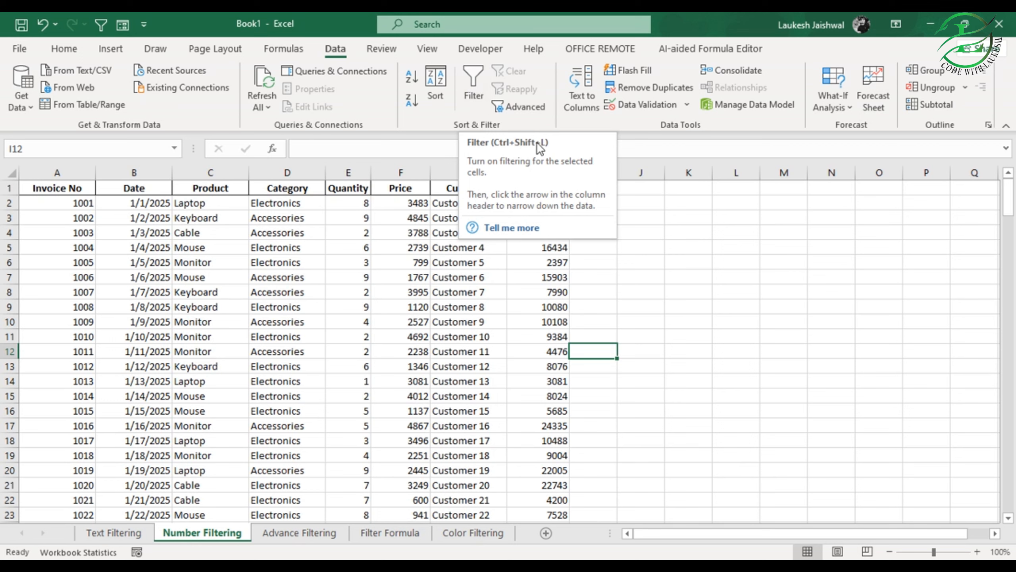
Step: Turn the invoice table's filter on and off again, and look at the Text Filtering sheet before returning to Number Filtering
click(525, 291)
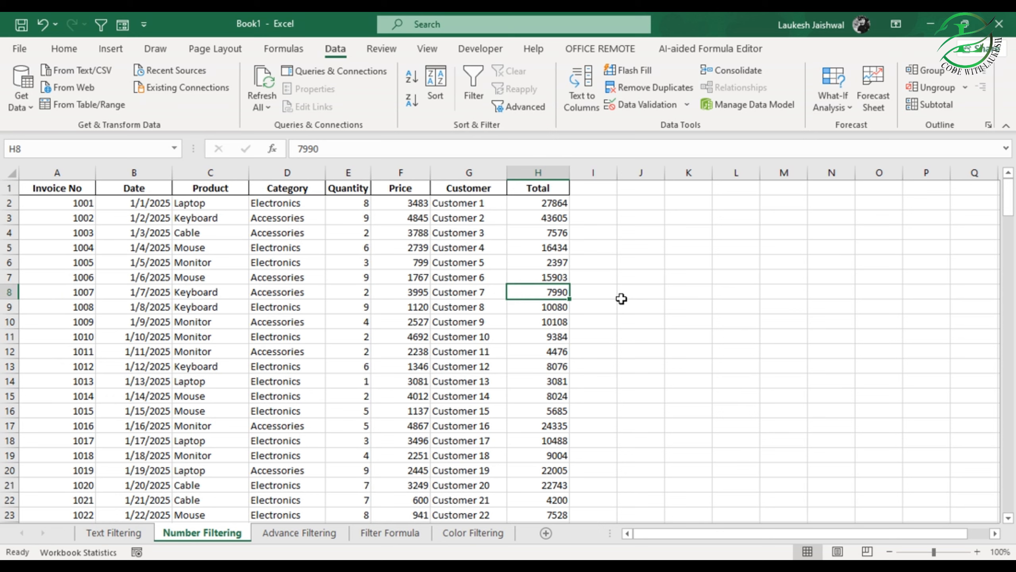
key(ctrl+shift+l)
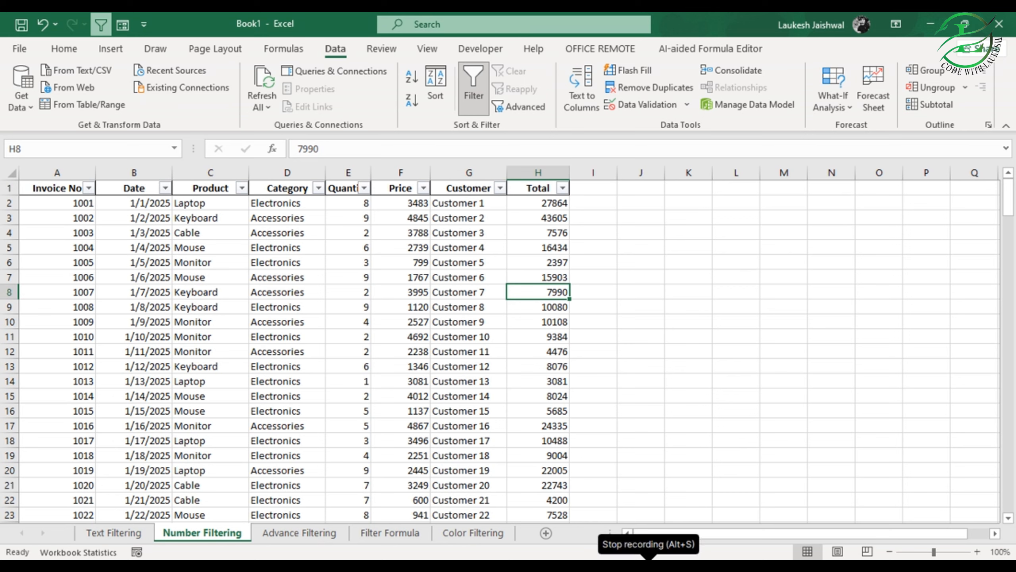
key(ctrl+shift+l)
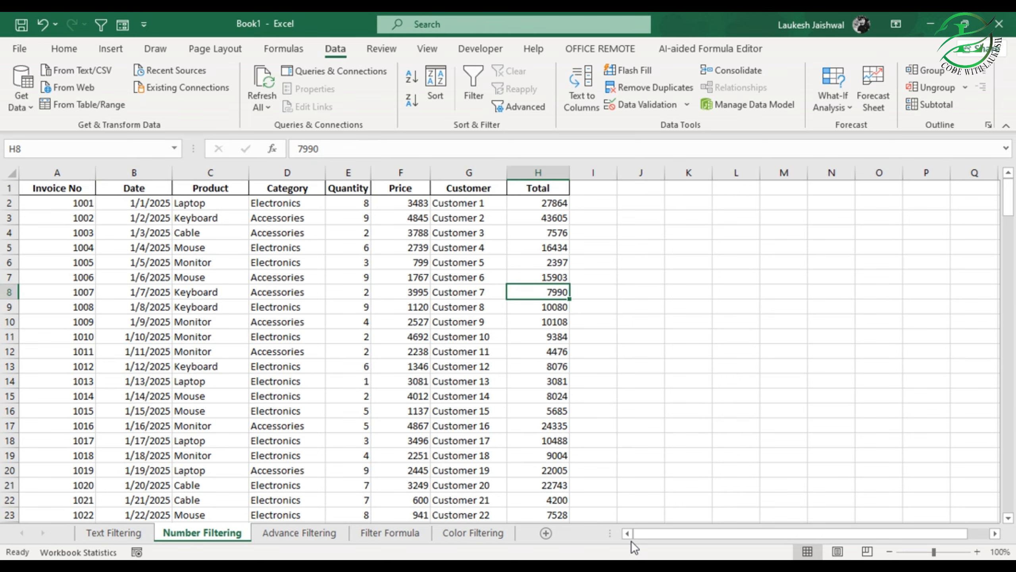
click(120, 532)
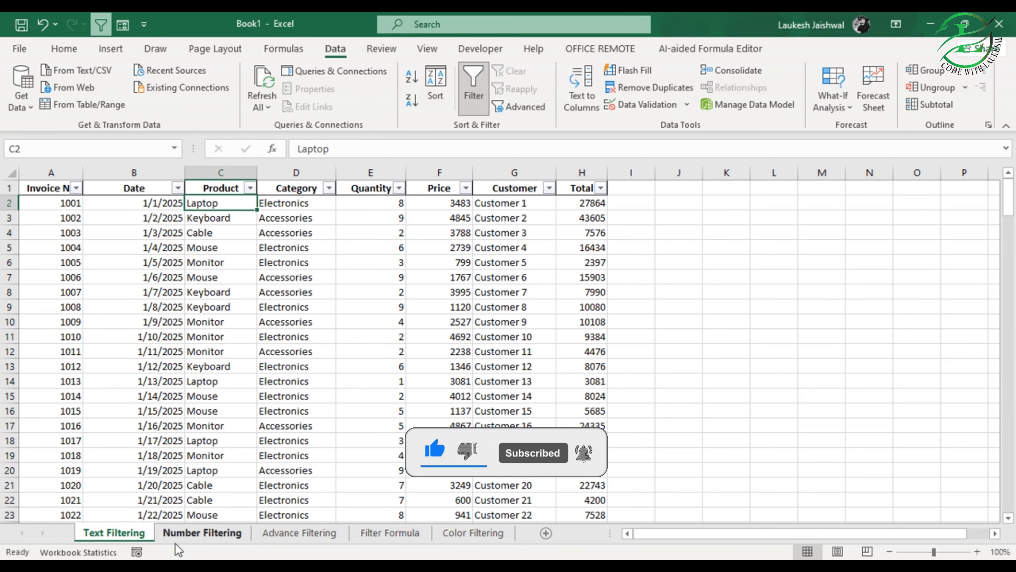
click(206, 533)
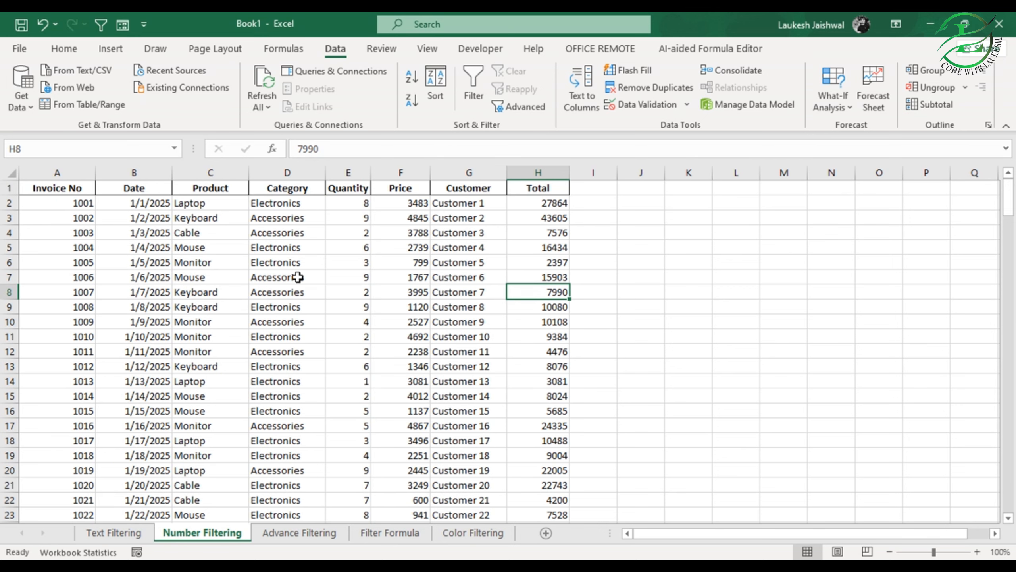
Step: Turn on filtering for the header row of the invoice table on the Number Filtering sheet
click(236, 258)
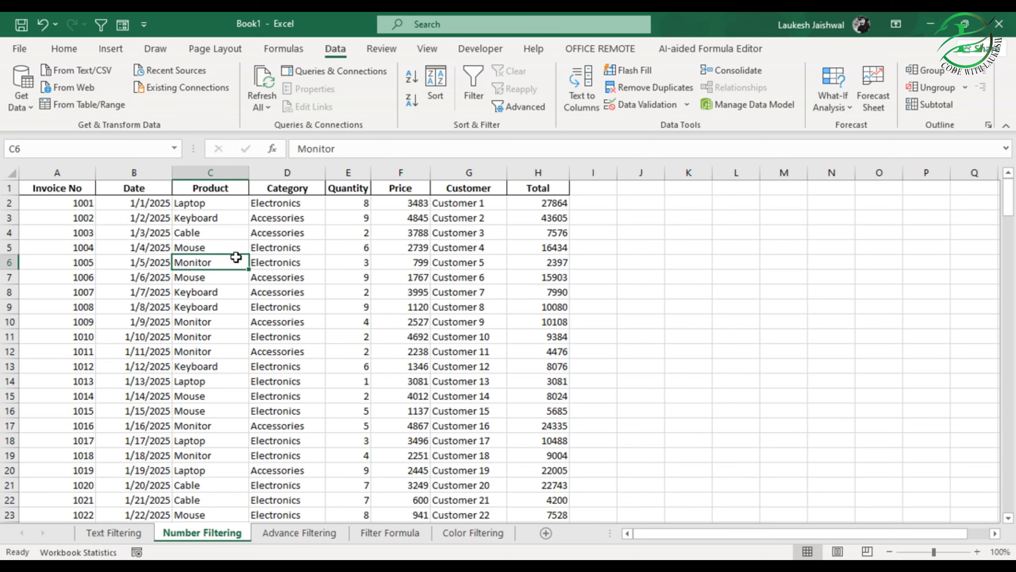
key(ctrl+shift+l)
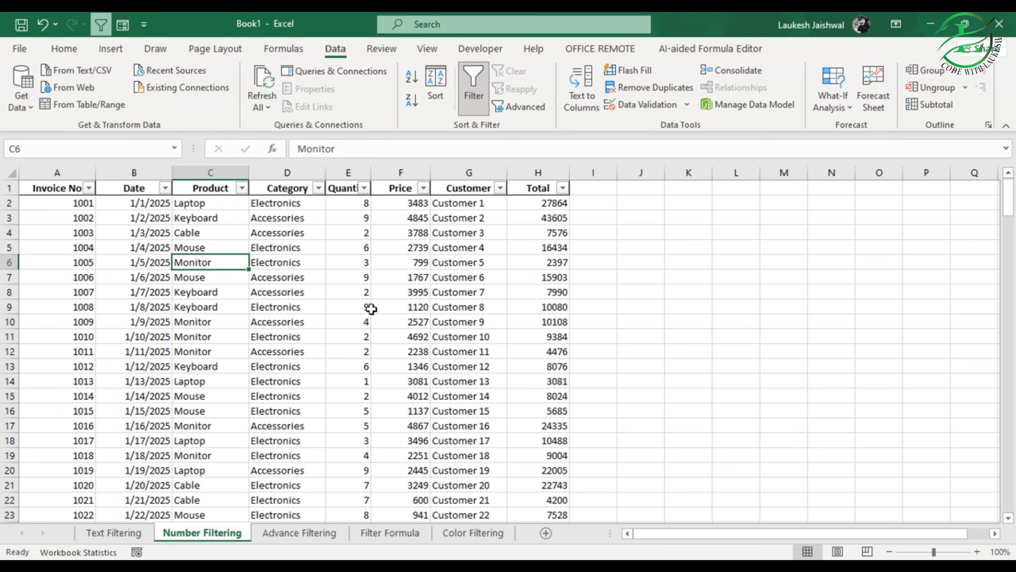
key(ctrl+shift+l)
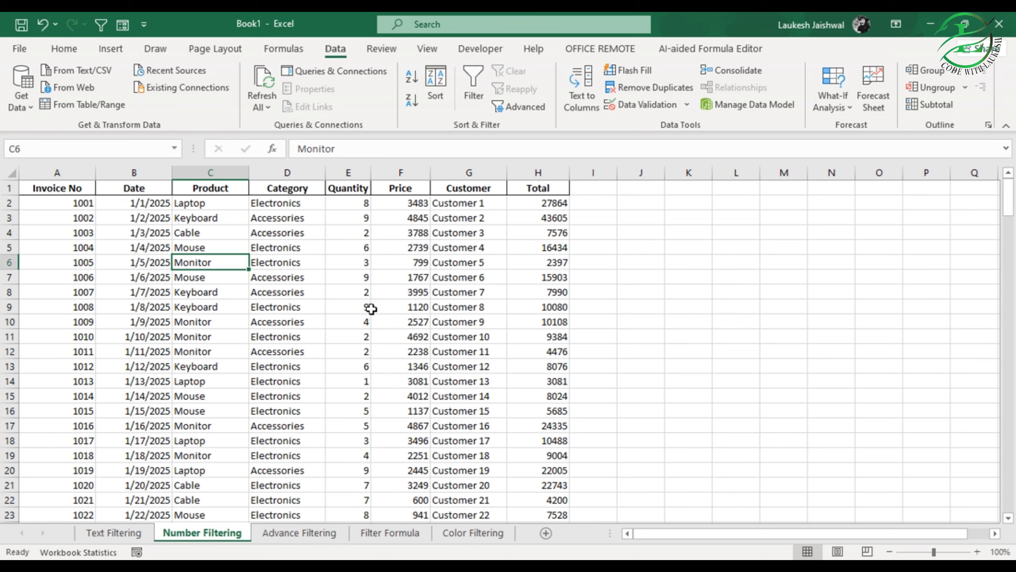
key(ctrl+shift+l)
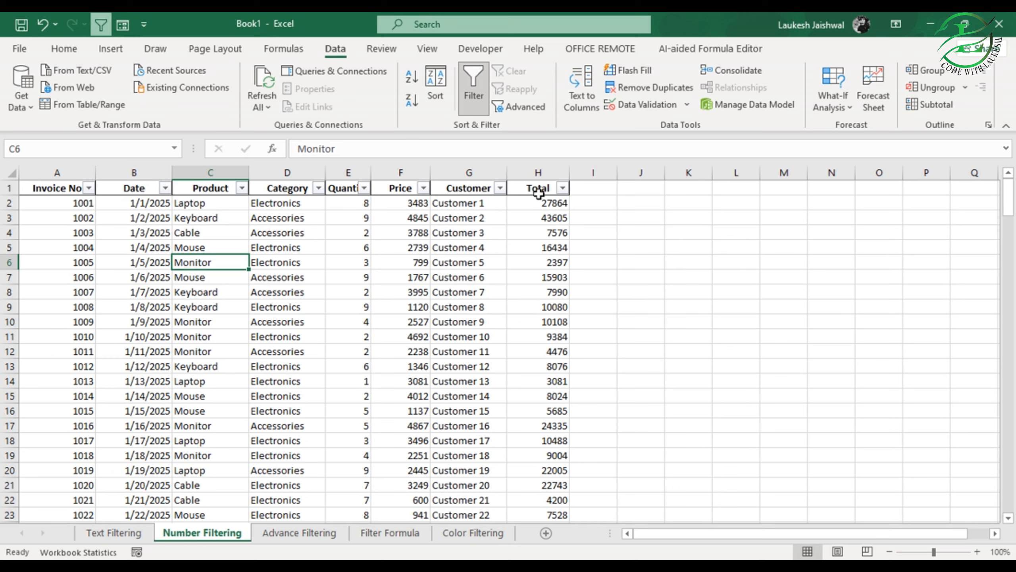
click(563, 189)
mouse_move(455, 328)
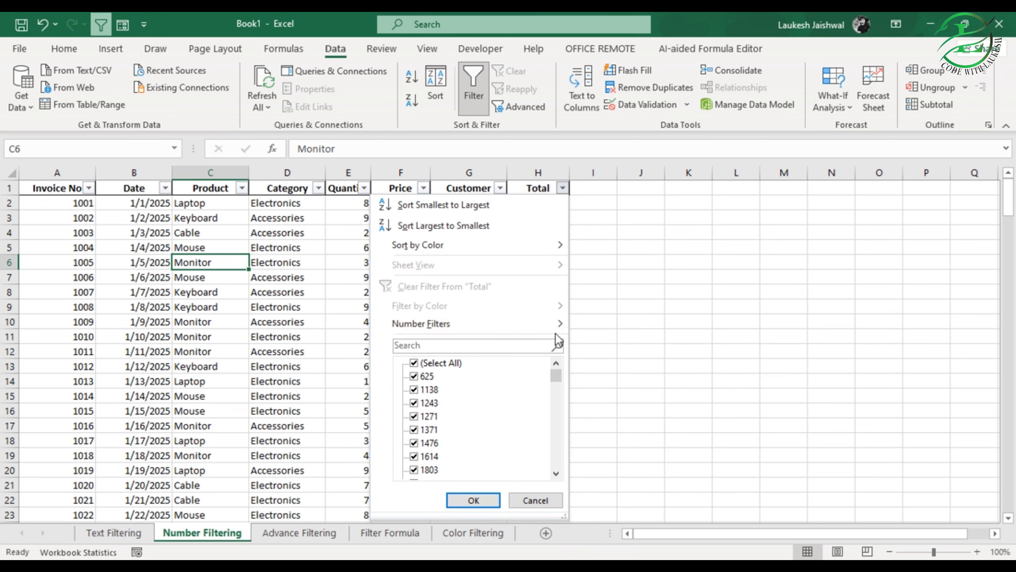
mouse_move(559, 325)
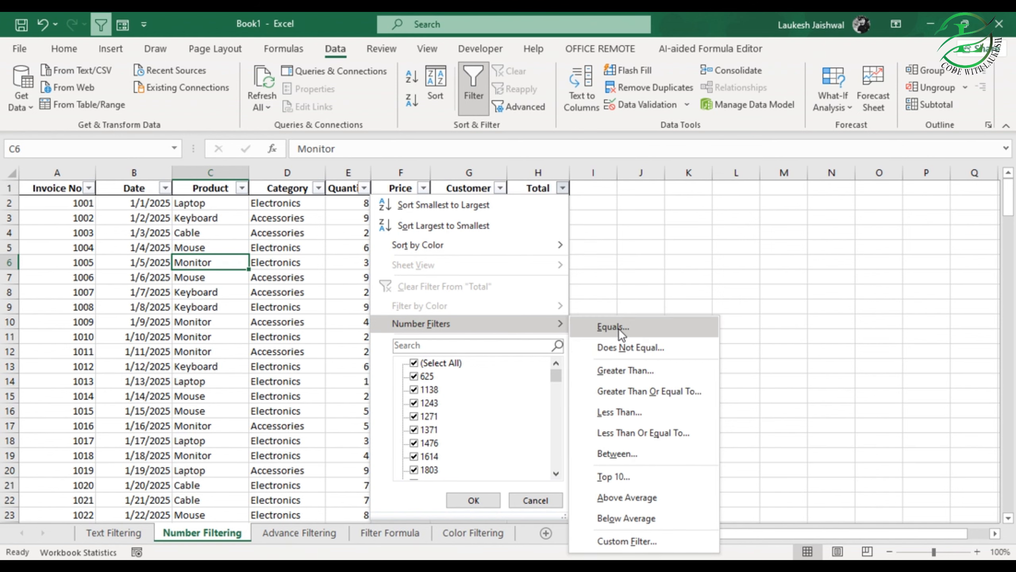
click(608, 326)
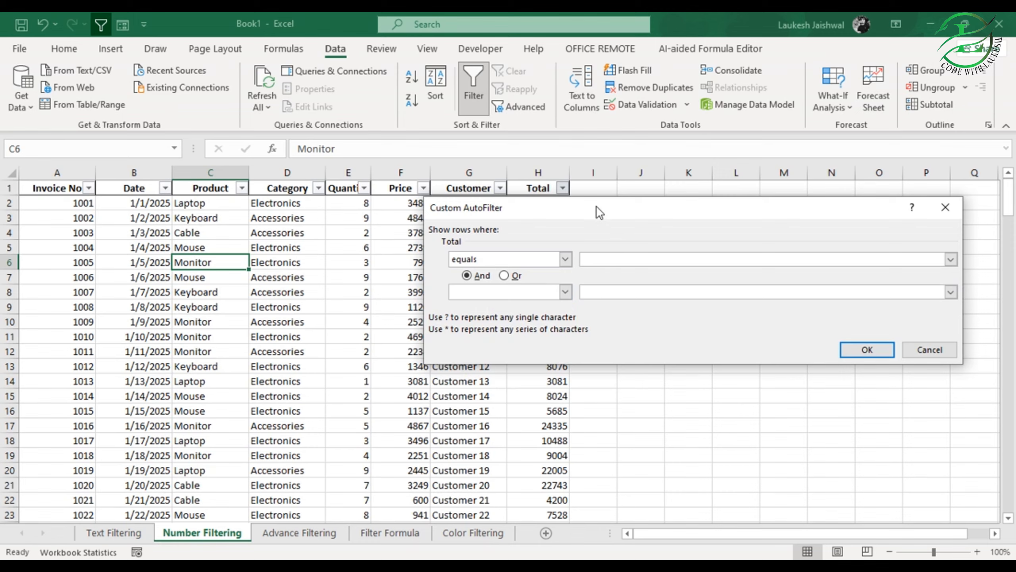
drag(597, 205, 620, 306)
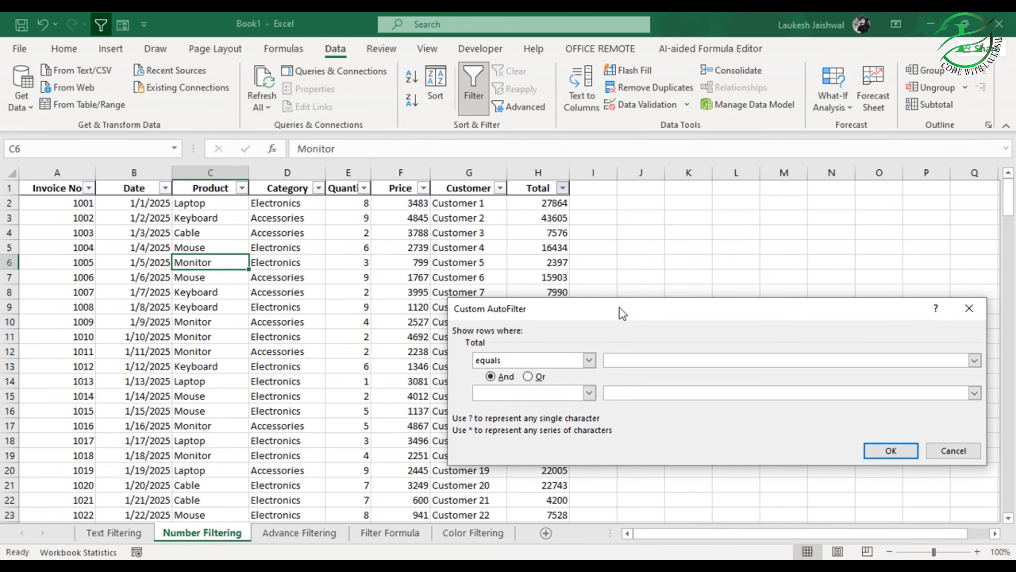
click(968, 309)
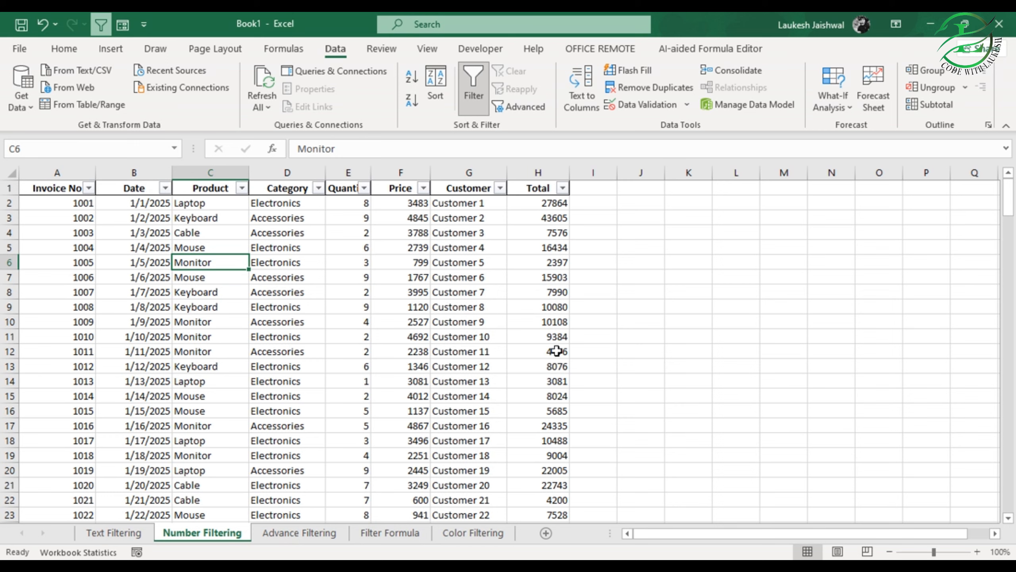
Step: Filter the Quantity column with a number filter that shows only rows where the quantity equals 8
click(363, 188)
mouse_move(229, 323)
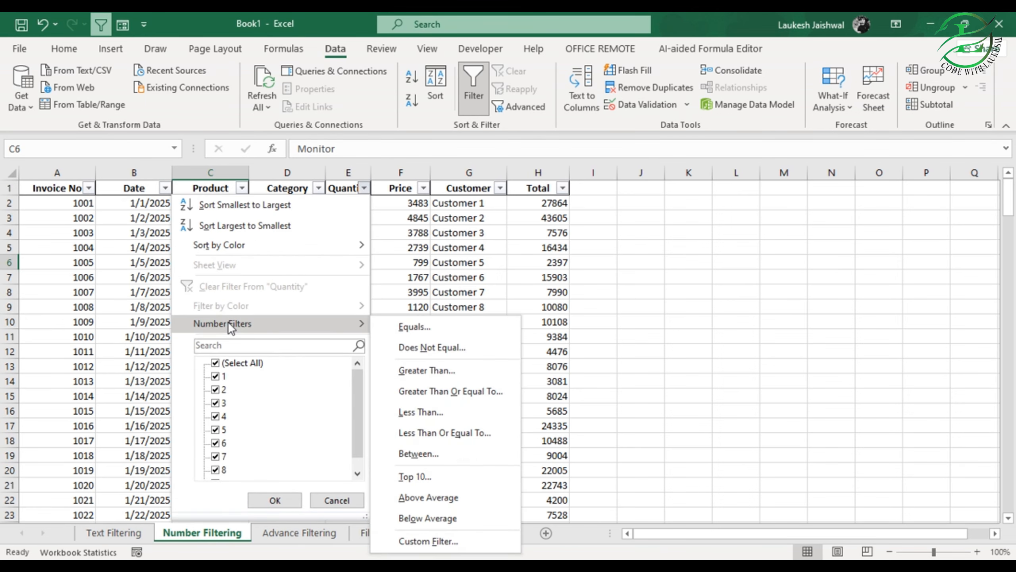
click(454, 329)
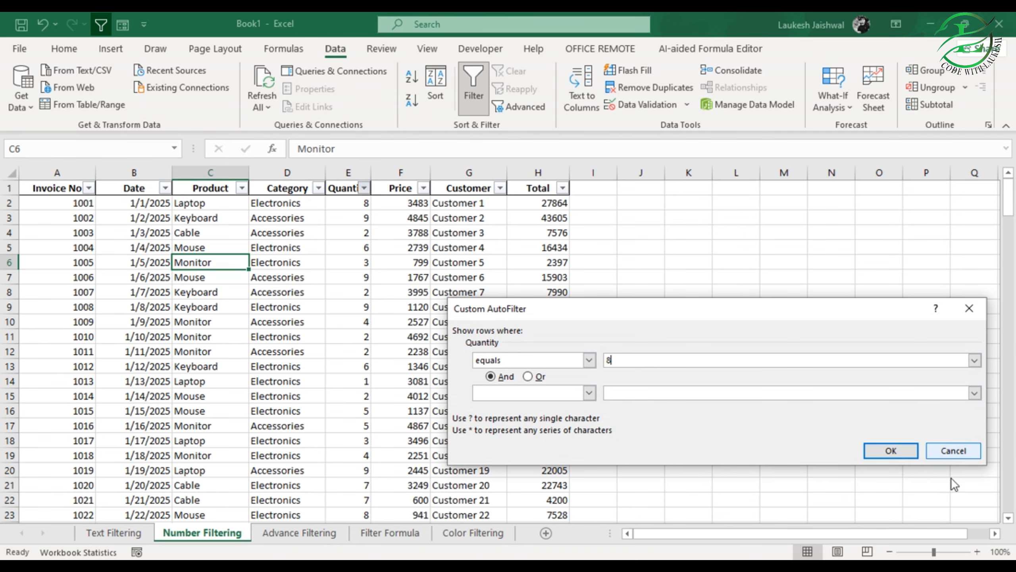
click(890, 450)
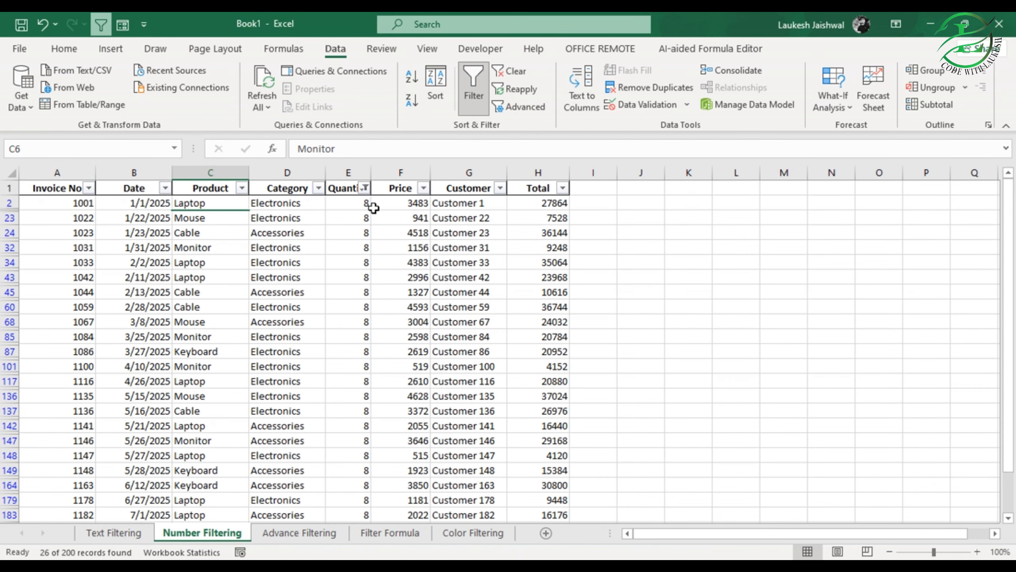
Step: Check the rows filtered to quantity 8 and clear the filter from the Quantity column
scroll(365, 249, down, 5)
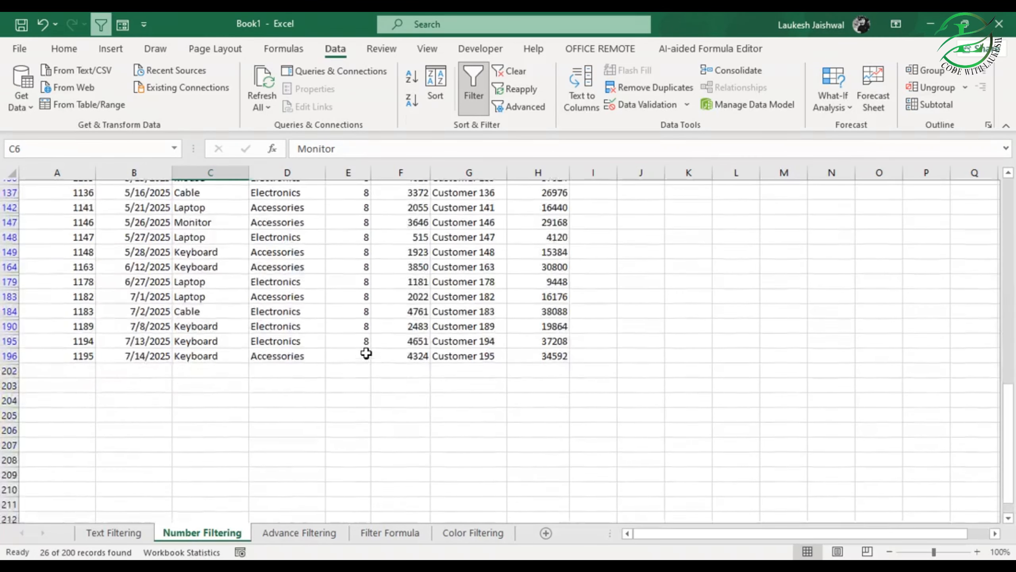
scroll(366, 353, up, 3)
scroll(366, 352, up, 2)
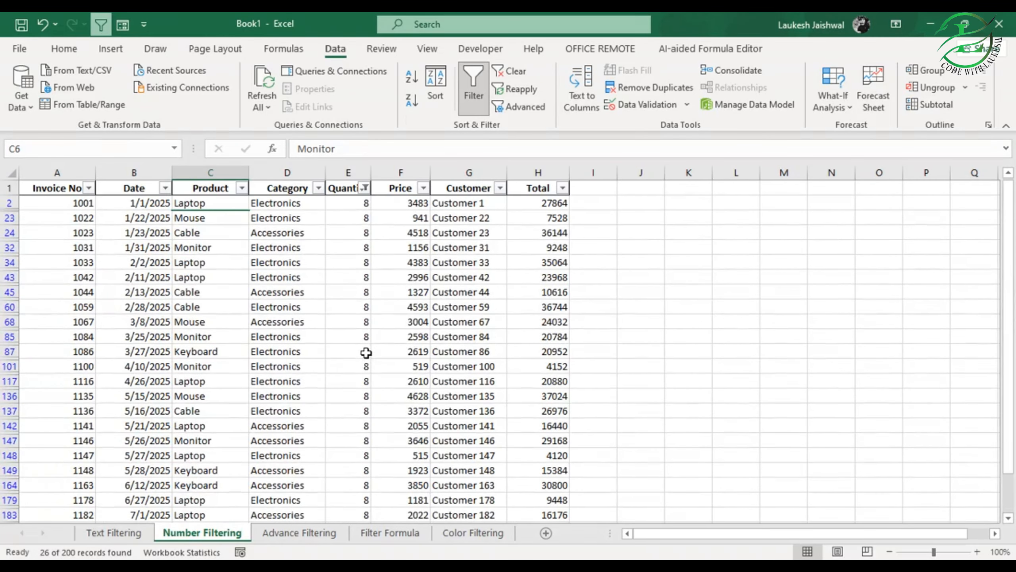
click(364, 188)
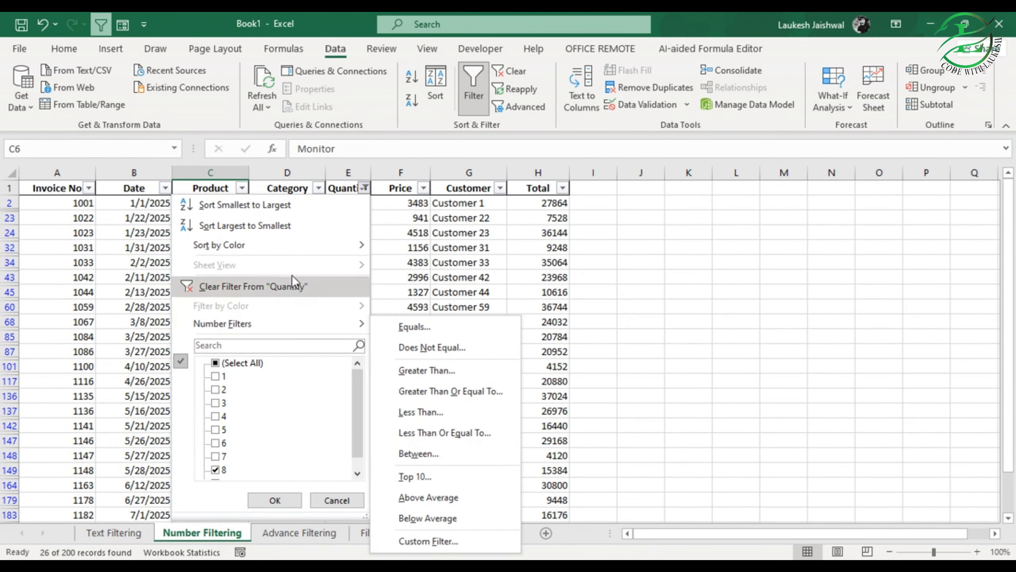
click(283, 280)
Step: Filter the Quantity column with a Greater Than number filter that keeps only quantities of 6 and above
click(364, 188)
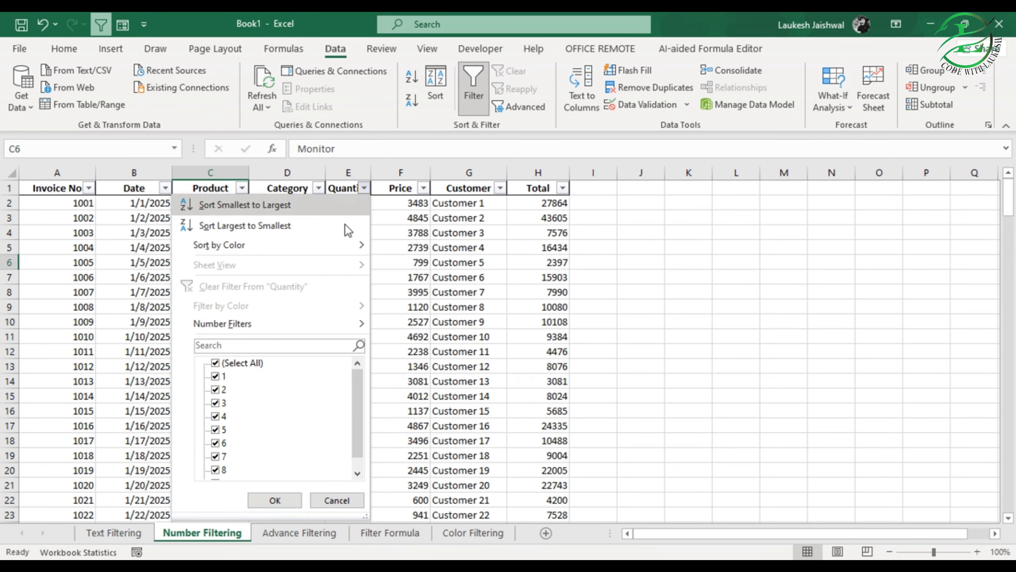
mouse_move(301, 319)
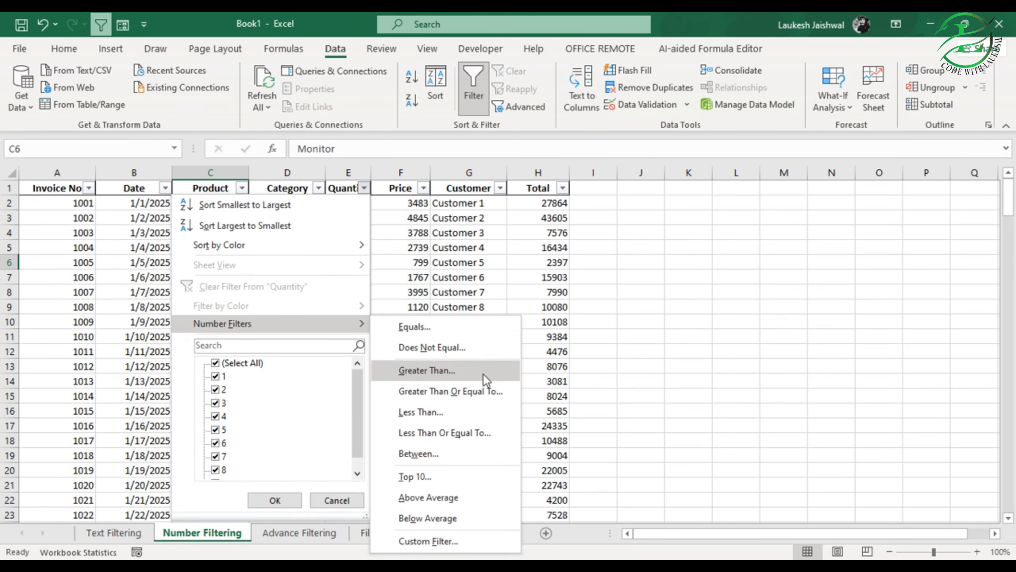
click(439, 379)
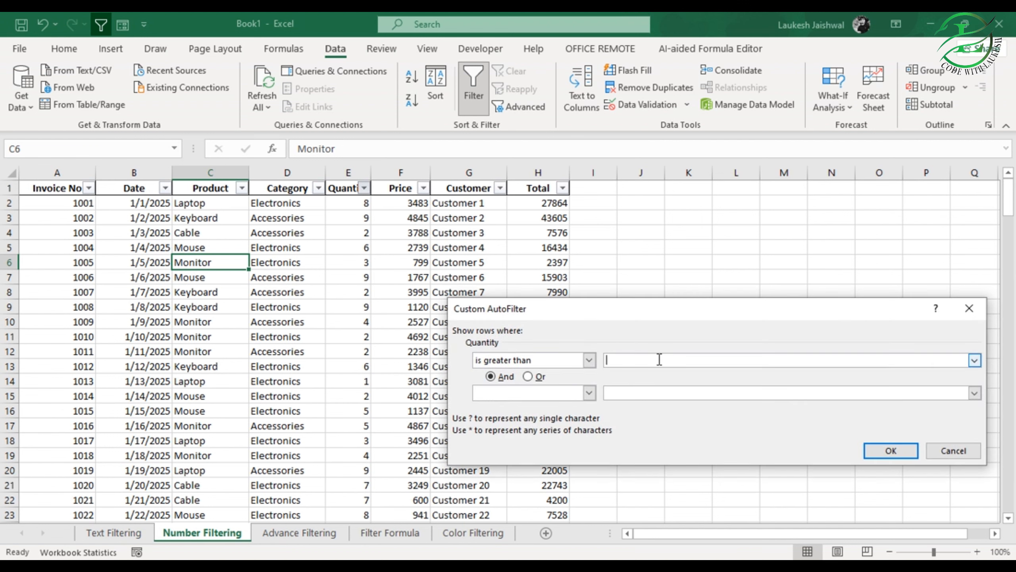
click(883, 451)
Step: Look through the rows kept by the Greater Than filter and clear it from the Quantity column
scroll(373, 215, down, 6)
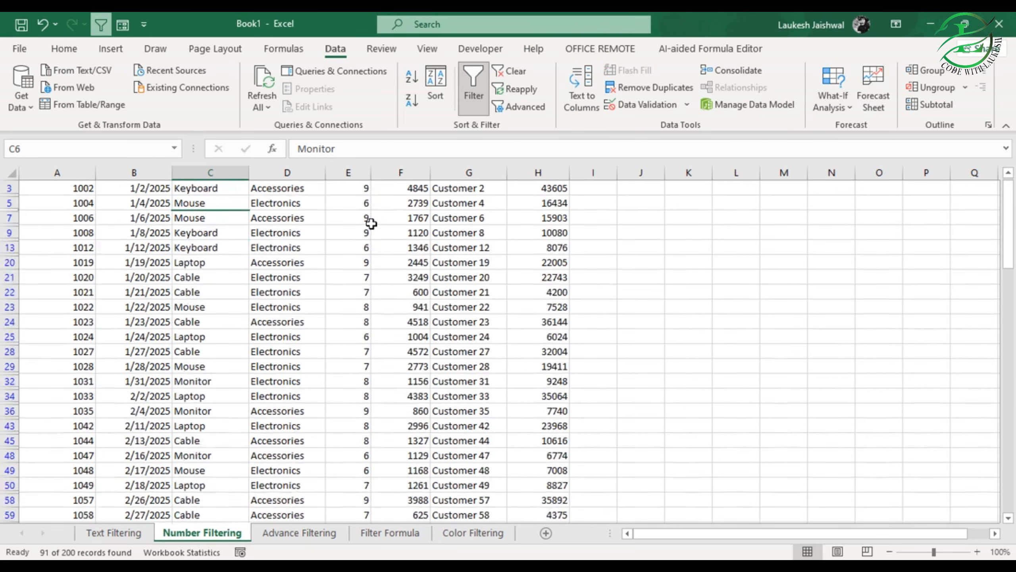
scroll(374, 253, down, 7)
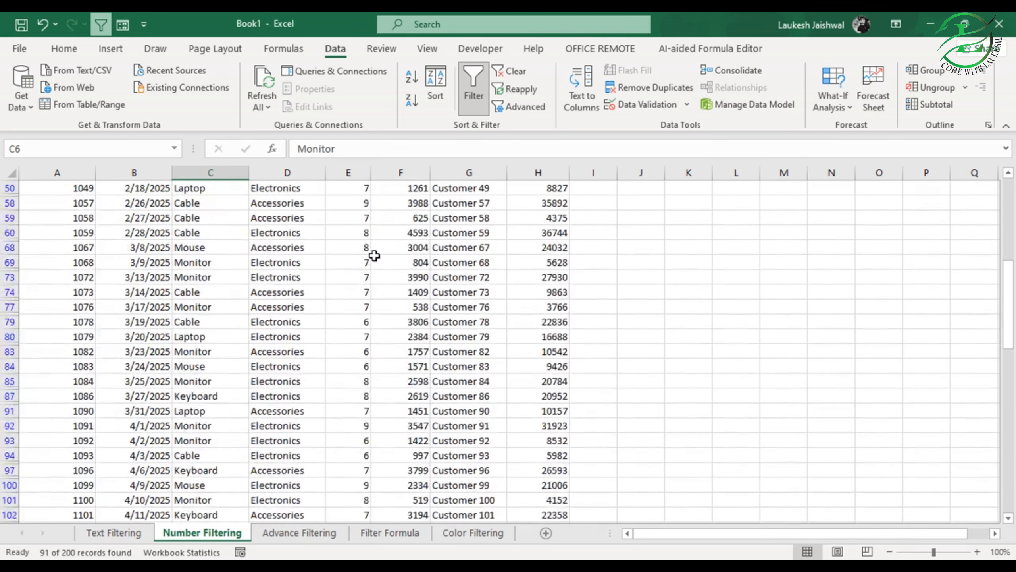
scroll(374, 259, down, 2)
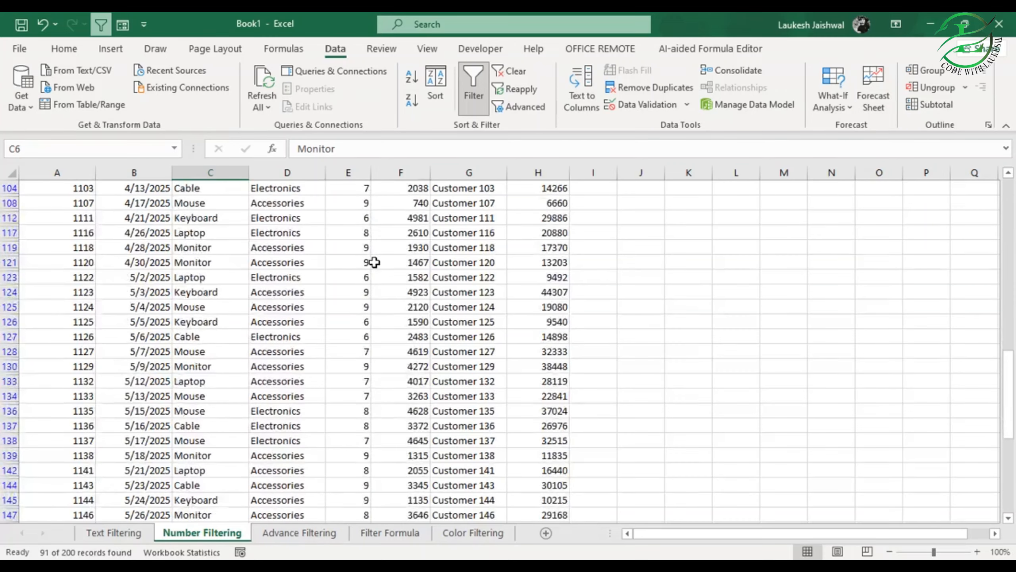
scroll(374, 260, up, 9)
scroll(373, 263, up, 7)
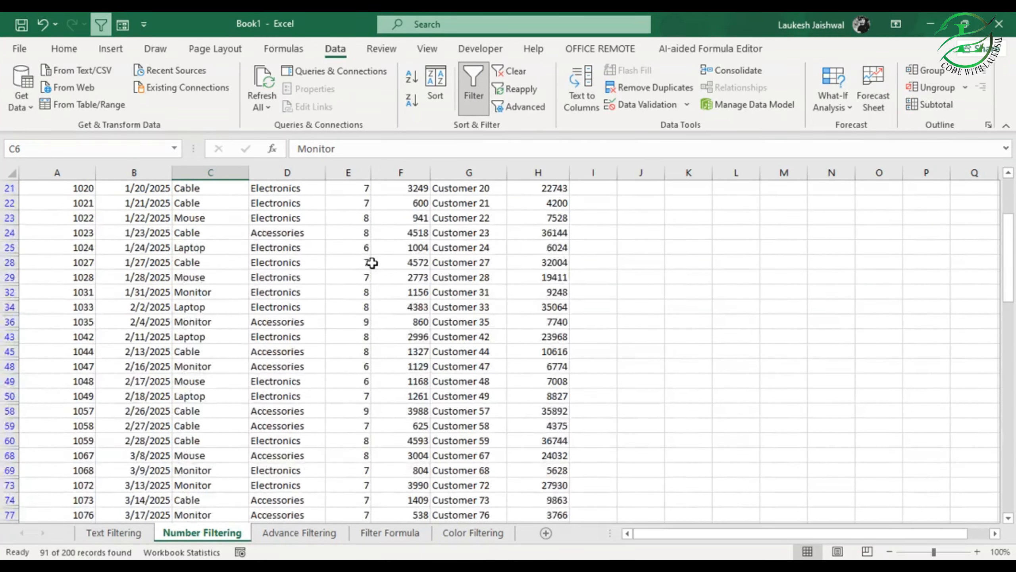
click(365, 188)
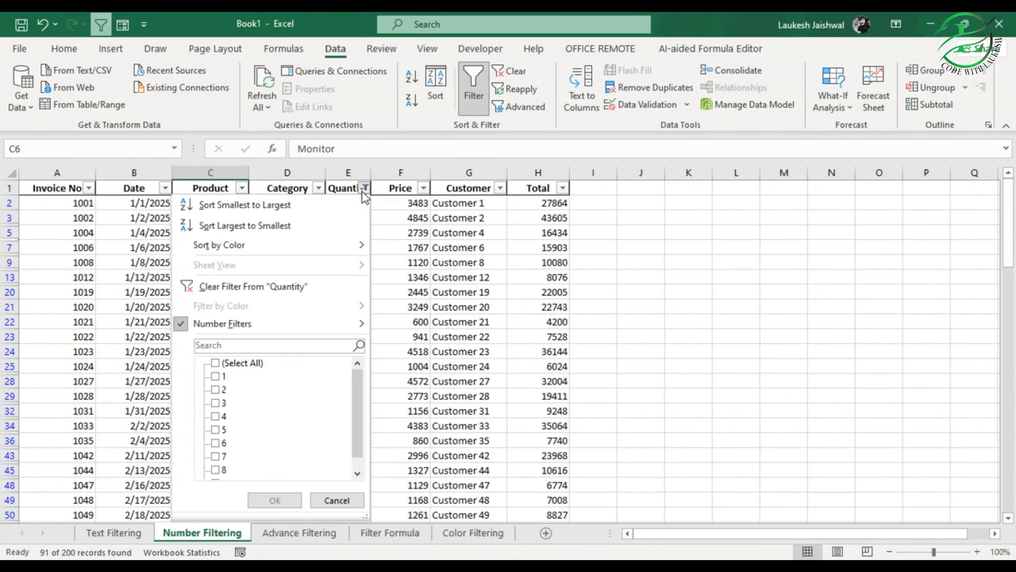
click(283, 286)
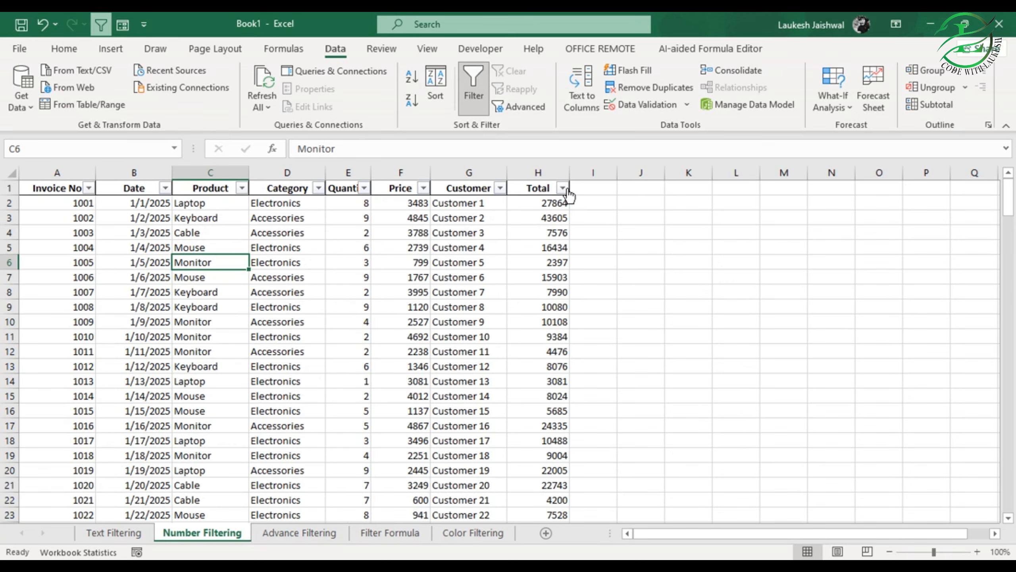
Step: Filter the Total column with a number filter that shows only totals greater than or equal to 1500
click(563, 187)
mouse_move(457, 325)
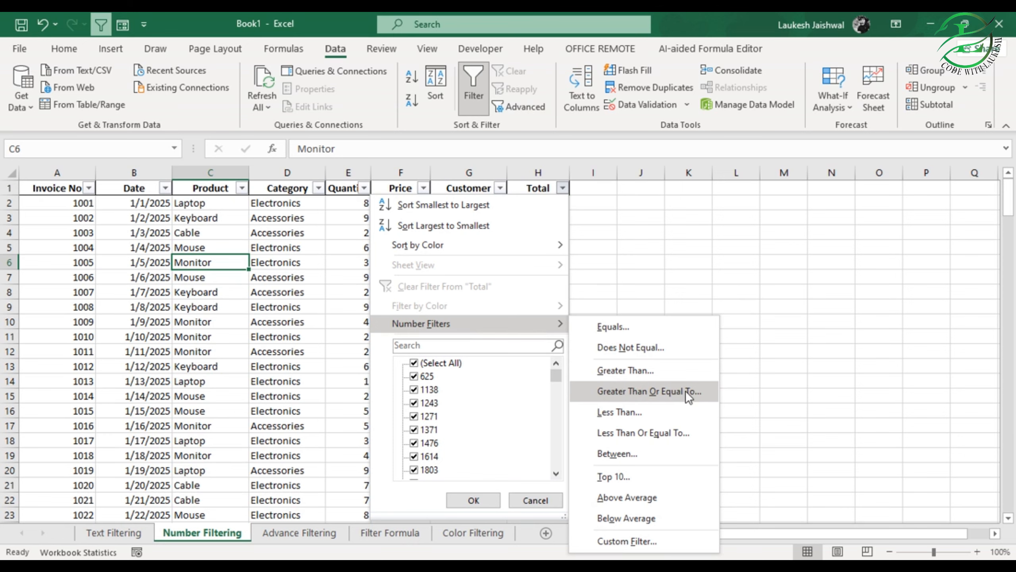
click(663, 393)
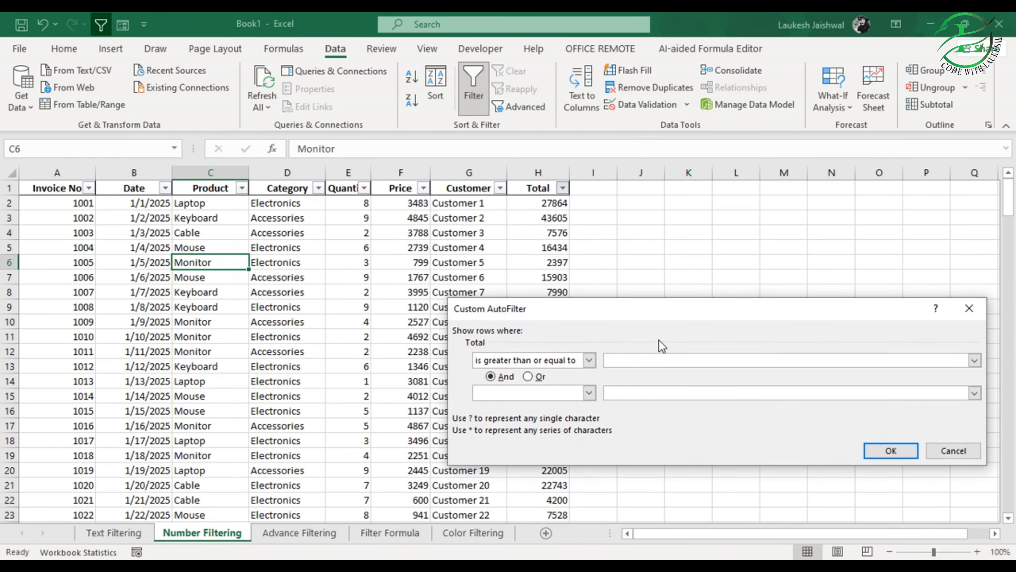
text(1500)
click(892, 450)
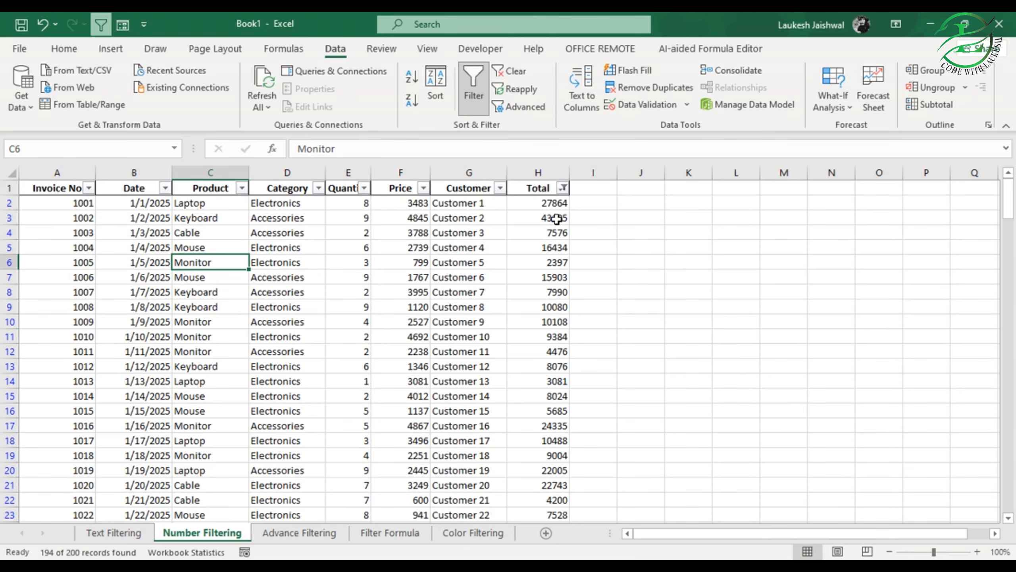
Step: Look through the filtered rows and change the Total column's filter to show only totals greater than or equal to 25000
scroll(557, 219, down, 7)
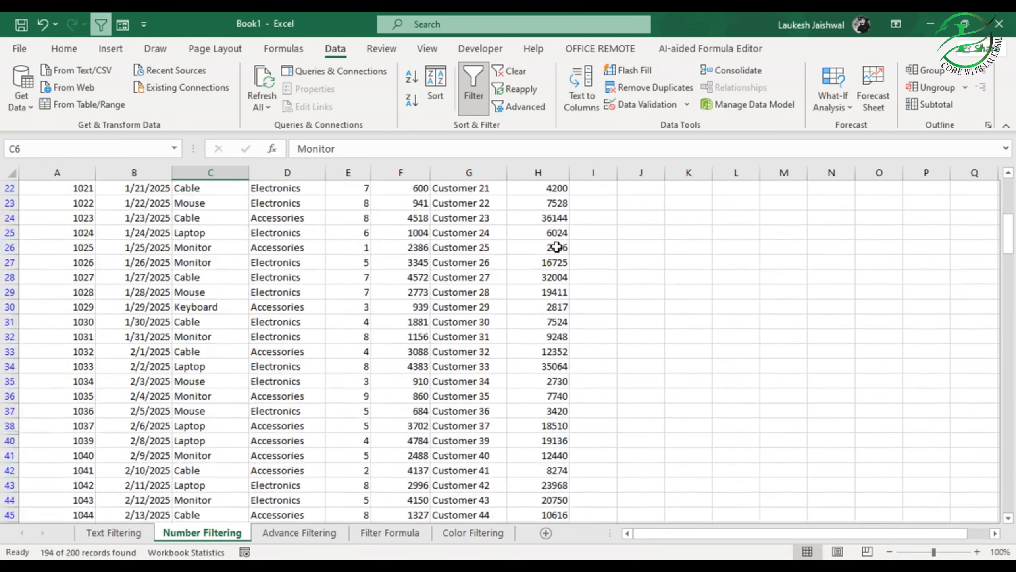
scroll(557, 247, down, 1)
scroll(557, 247, up, 8)
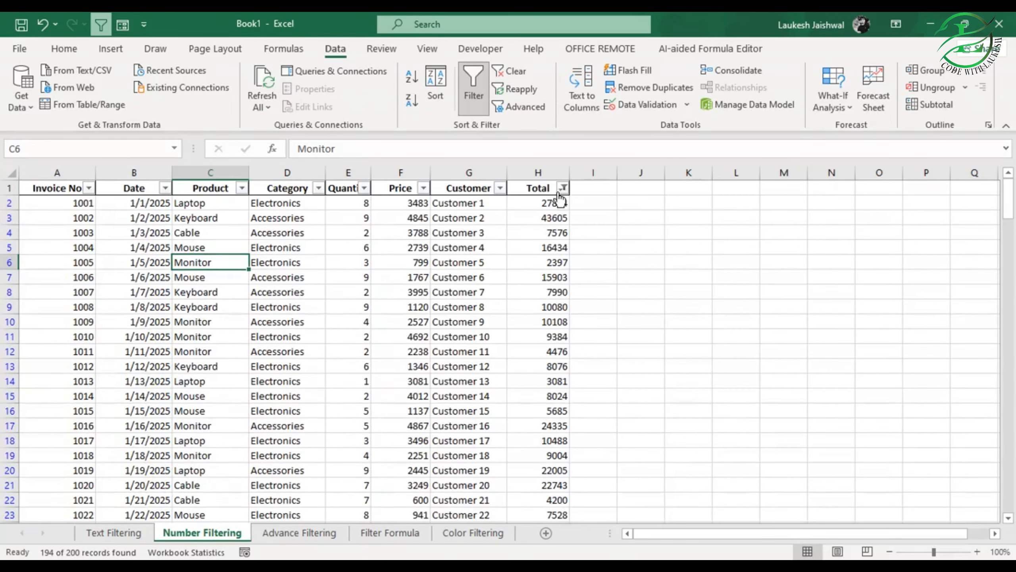
click(562, 188)
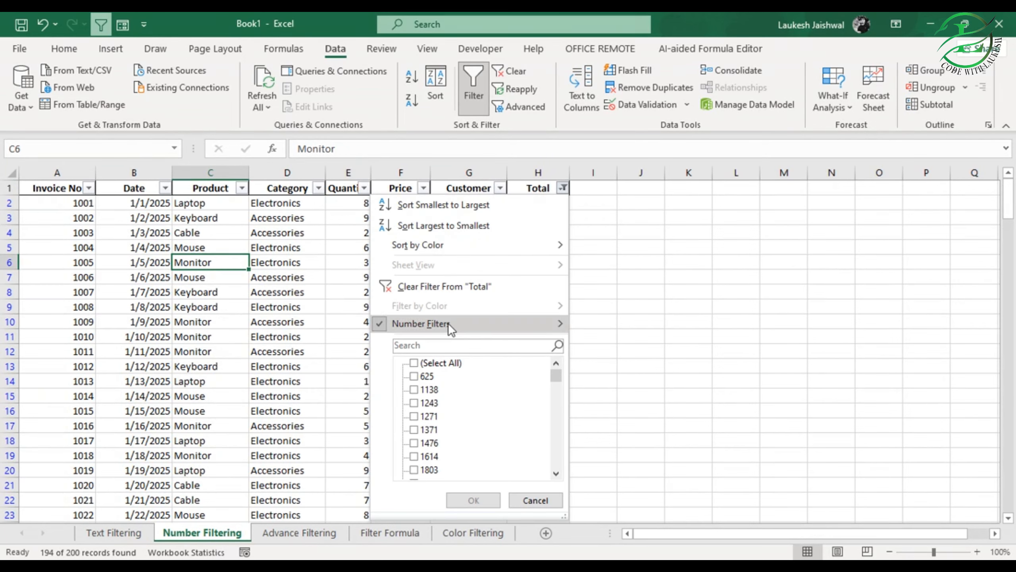
mouse_move(447, 323)
click(623, 390)
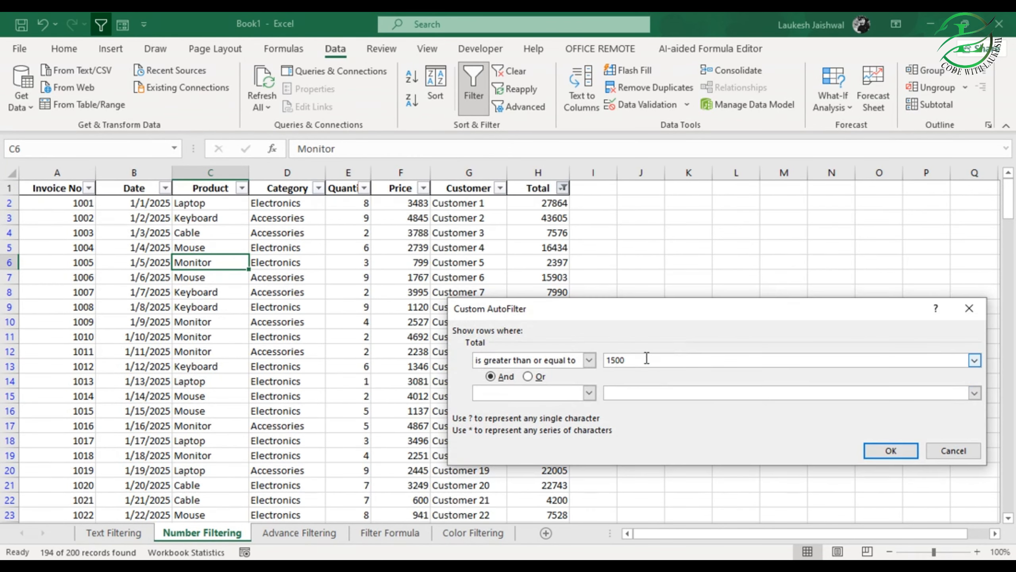
text(25000)
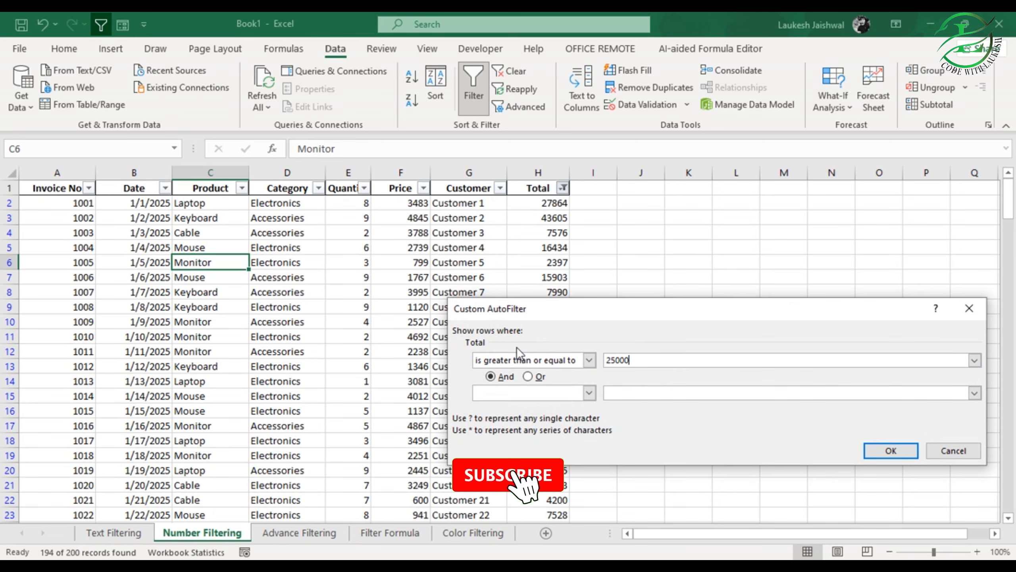
click(891, 450)
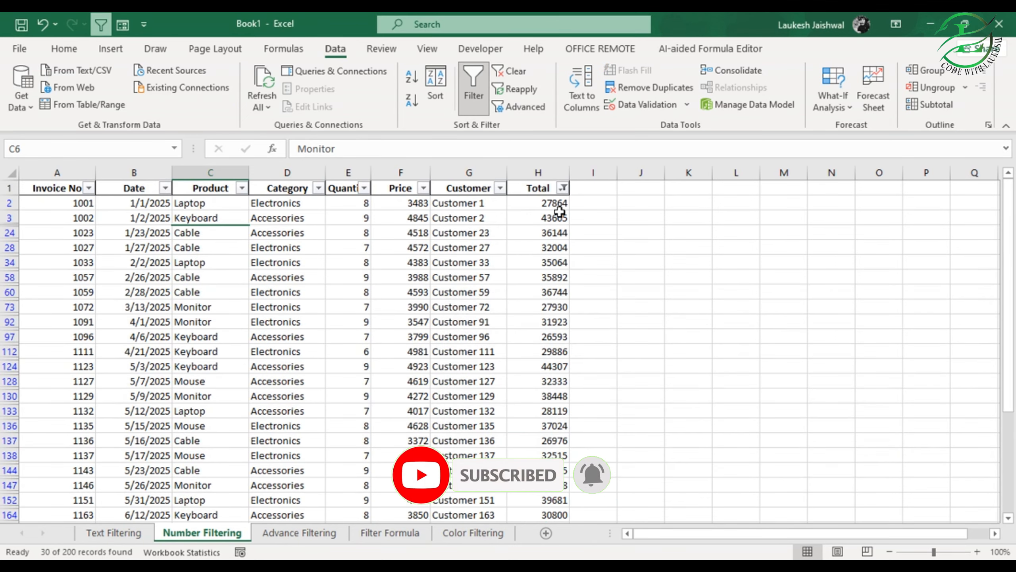
Step: Review the kept rows and replace the Total column's filter with a Less Than number filter of 25000
scroll(560, 211, down, 7)
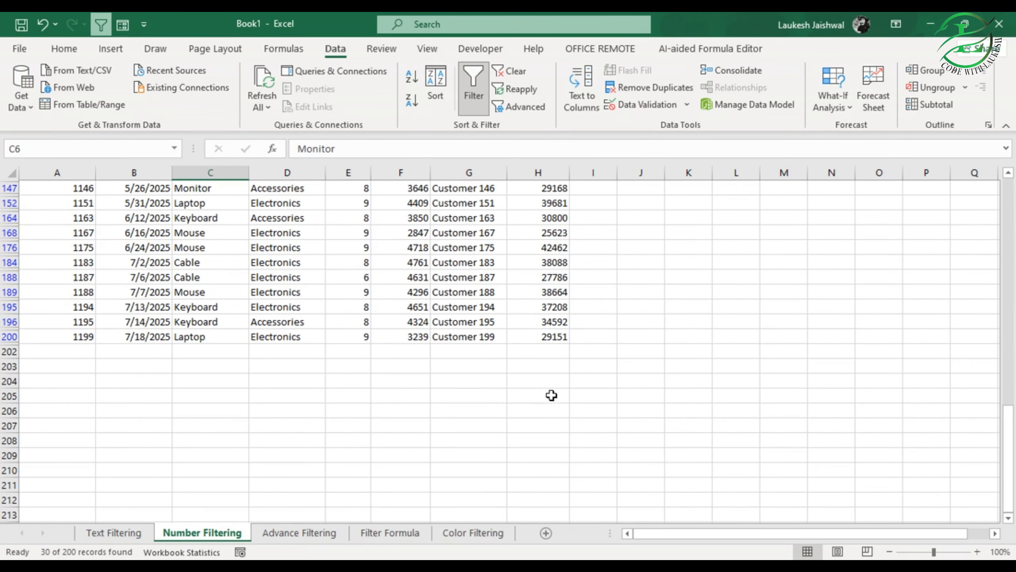
scroll(552, 374, up, 7)
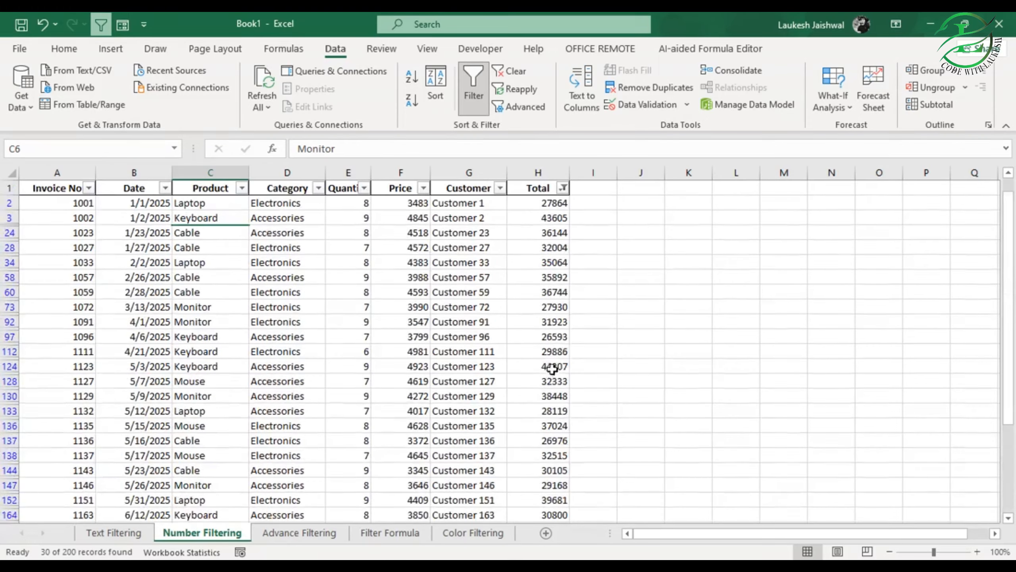
scroll(554, 289, down, 3)
scroll(540, 288, up, 3)
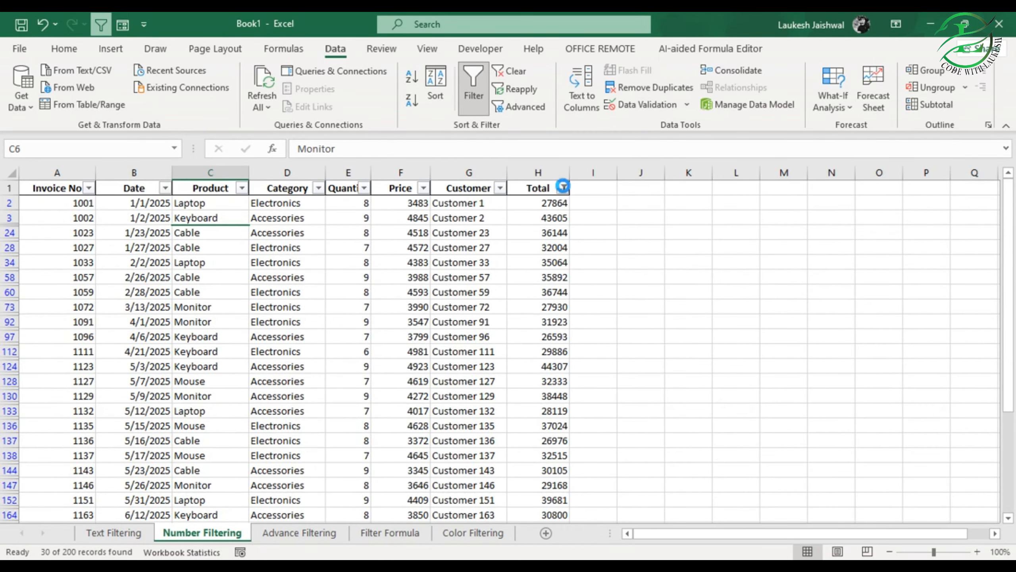
click(563, 188)
mouse_move(468, 325)
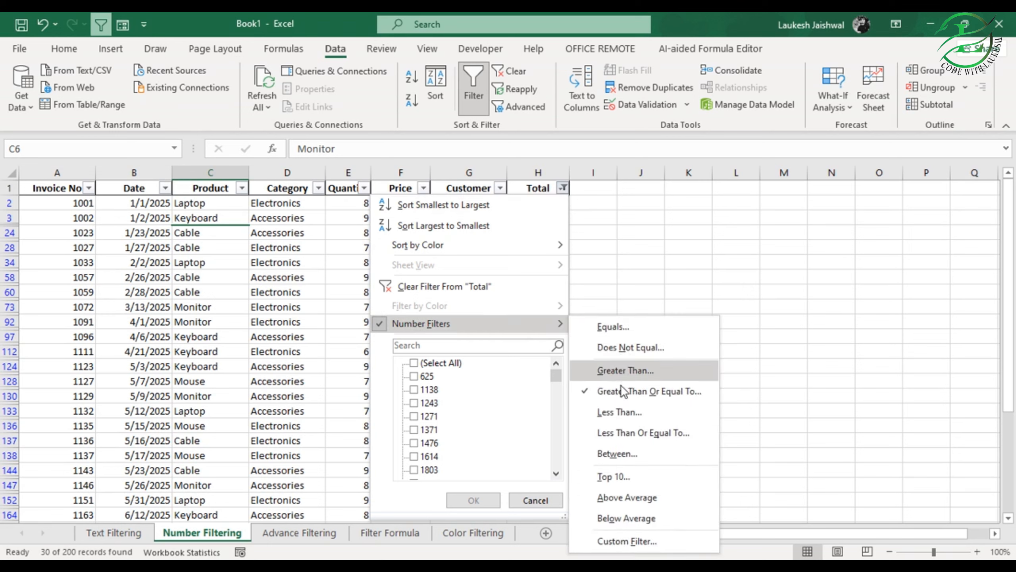
click(619, 414)
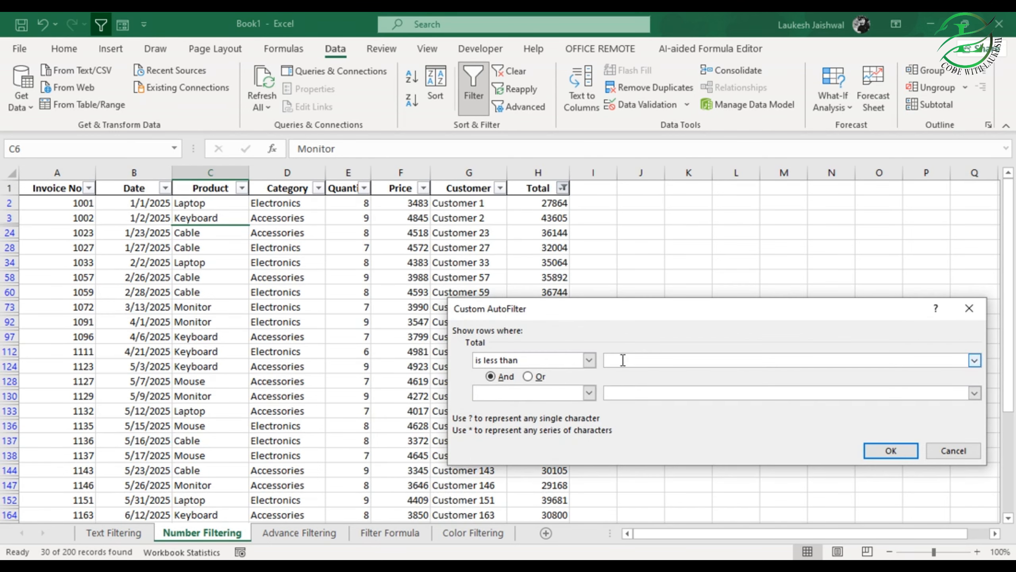
text(25000)
click(891, 450)
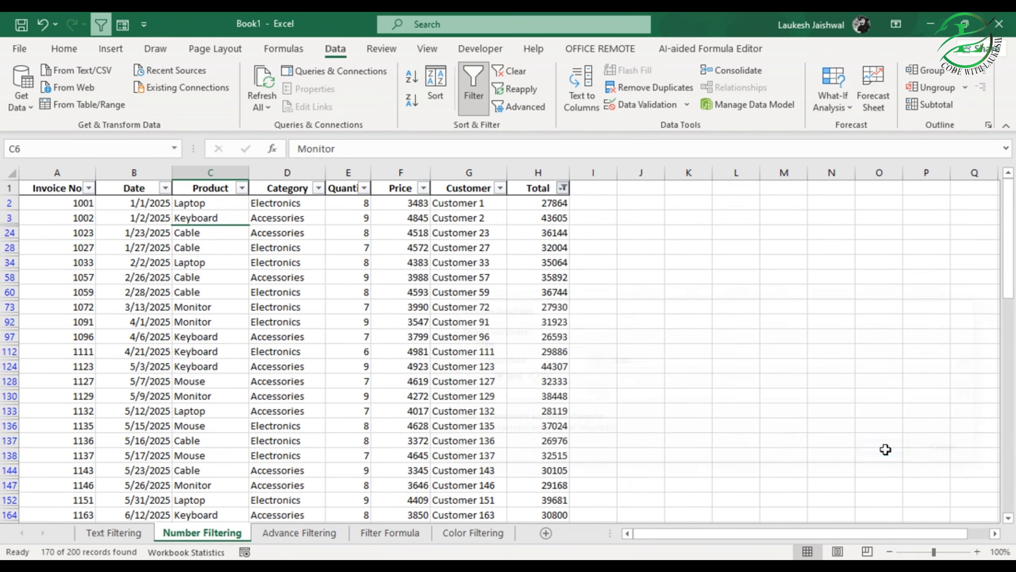
Step: Check the rows below 25000 and filter the Total column with a Between number filter from 25000 to 40000
scroll(546, 281, down, 1)
scroll(546, 280, down, 10)
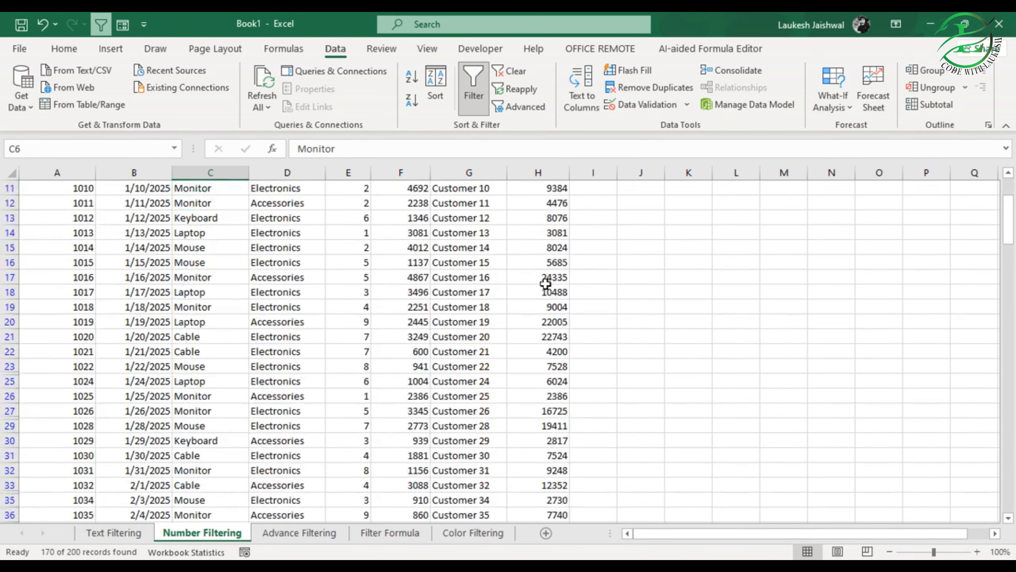
scroll(546, 285, up, 13)
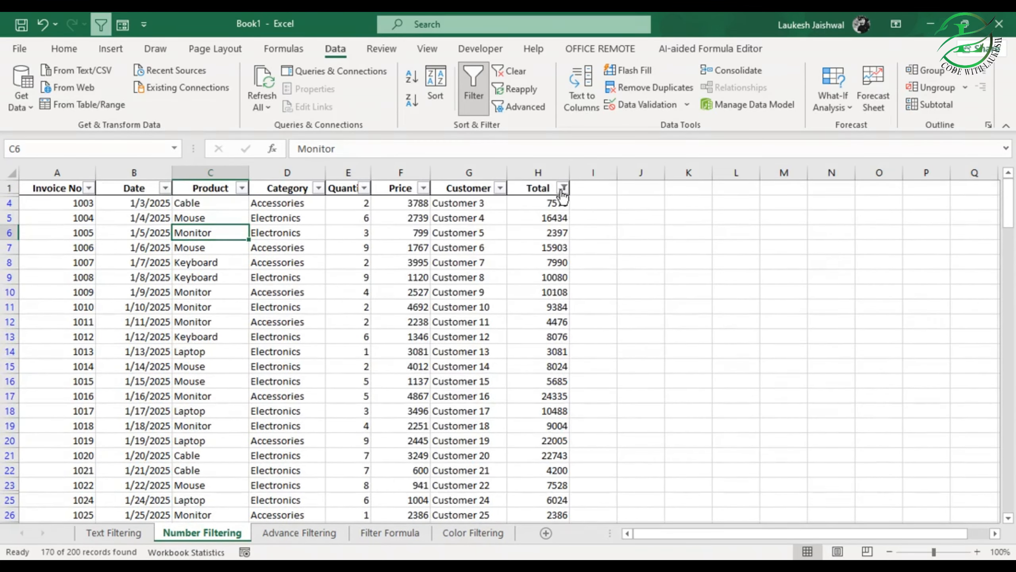
click(563, 188)
mouse_move(472, 326)
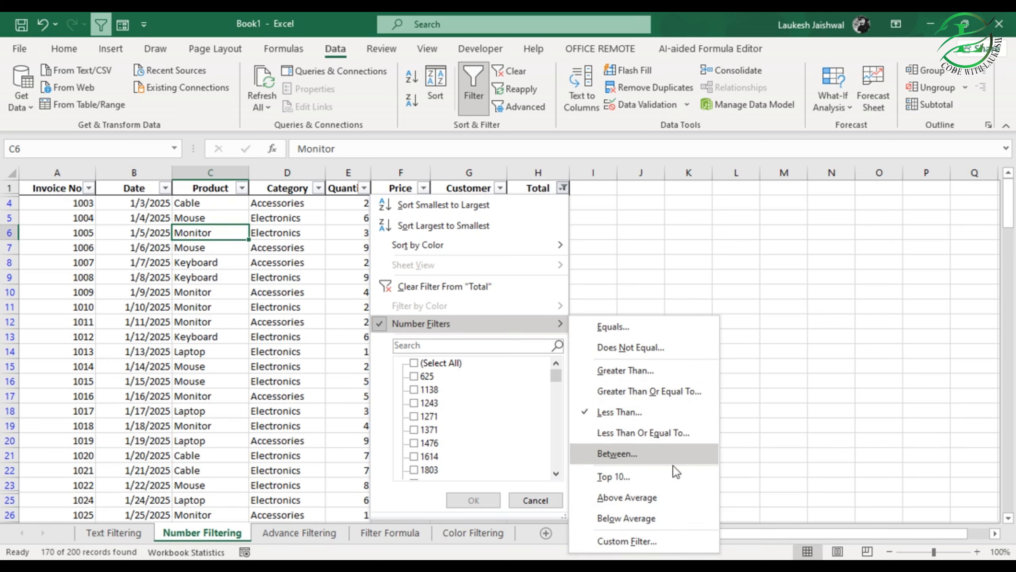
click(633, 456)
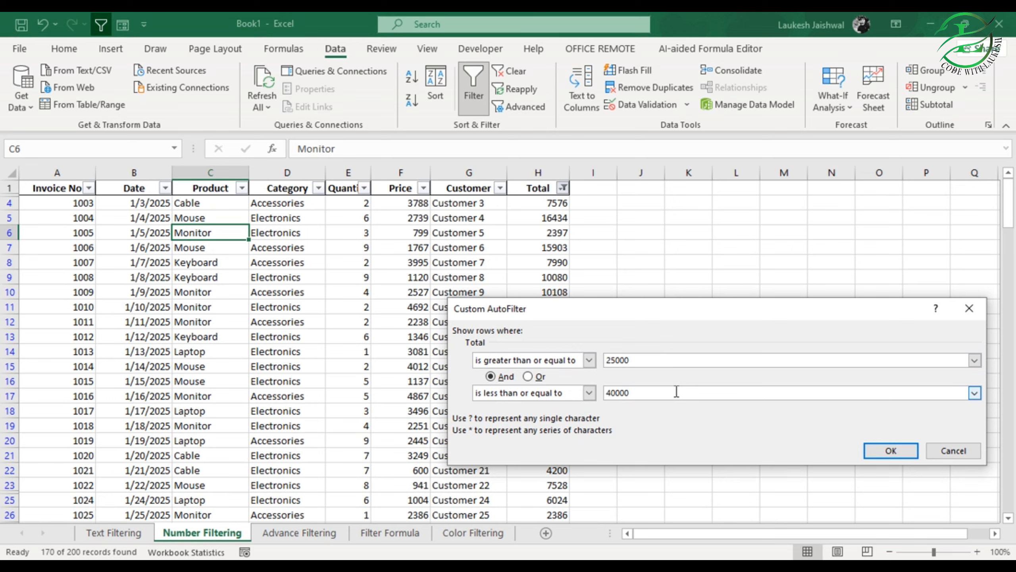
click(887, 451)
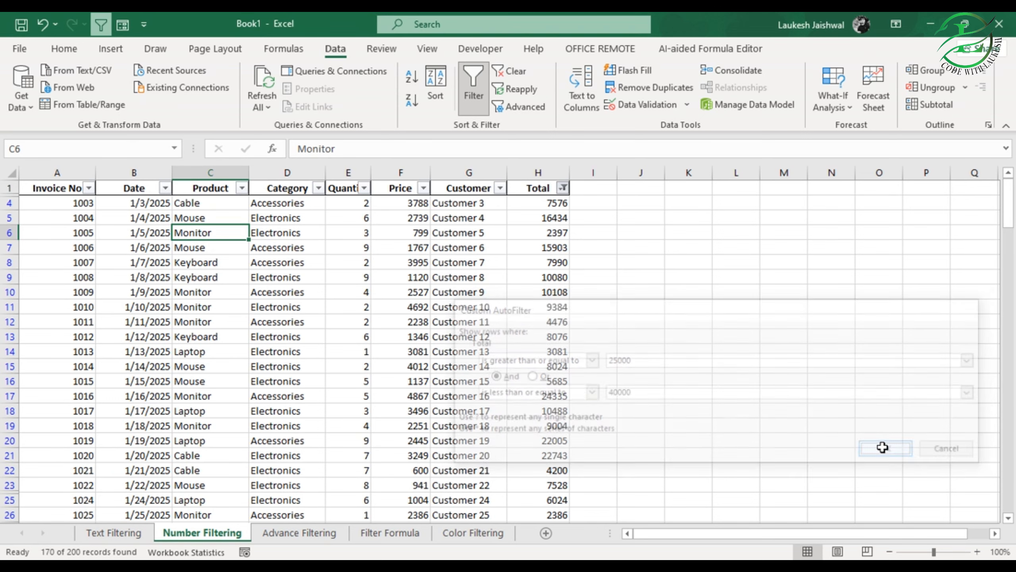
Step: Review the rows in that range and lower the upper limit of the Total column's Between filter to 30000
scroll(550, 239, down, 1)
scroll(551, 239, down, 3)
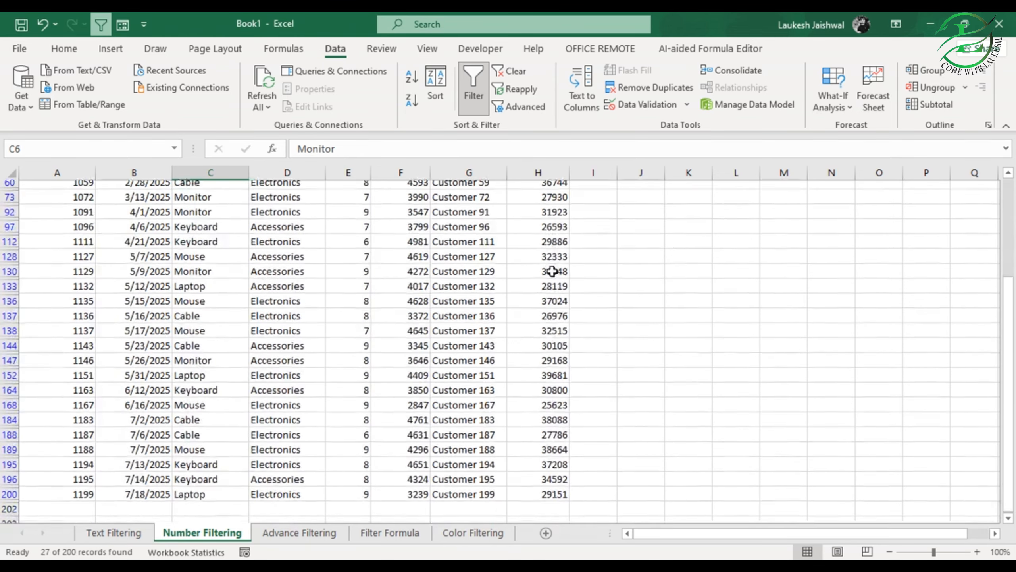
scroll(543, 426, up, 4)
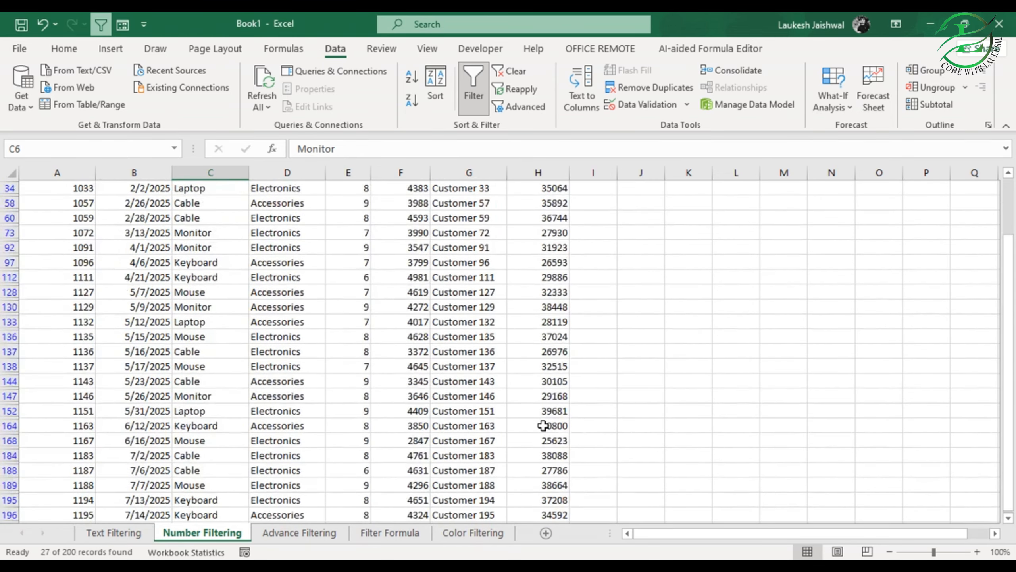
scroll(547, 424, down, 3)
scroll(548, 422, up, 3)
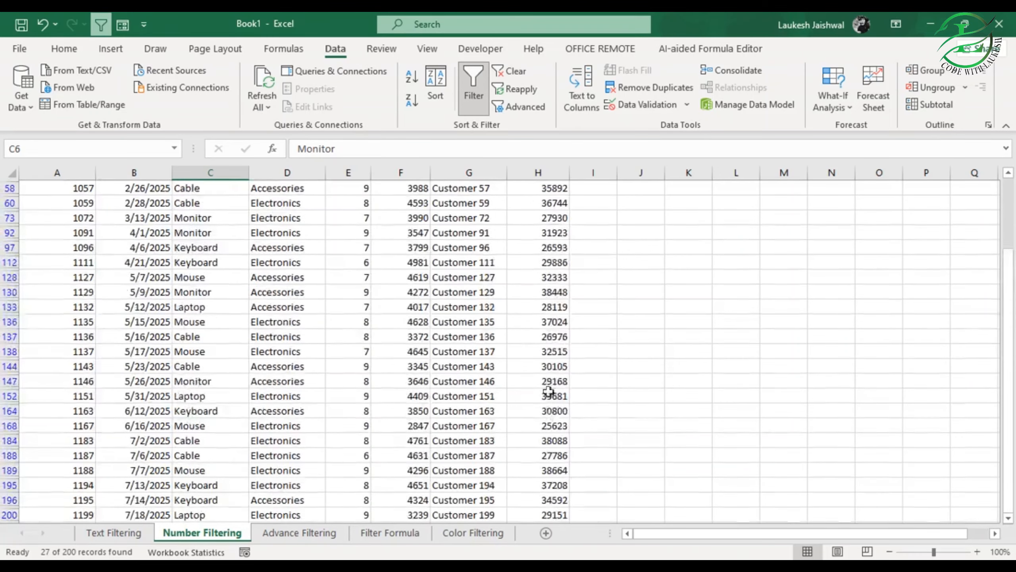
click(563, 189)
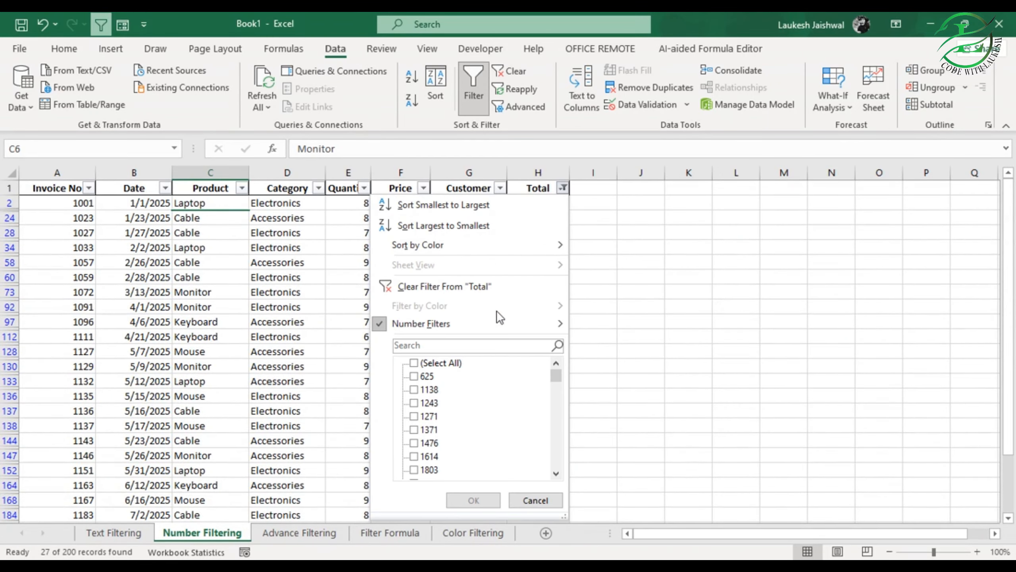
mouse_move(472, 326)
click(611, 452)
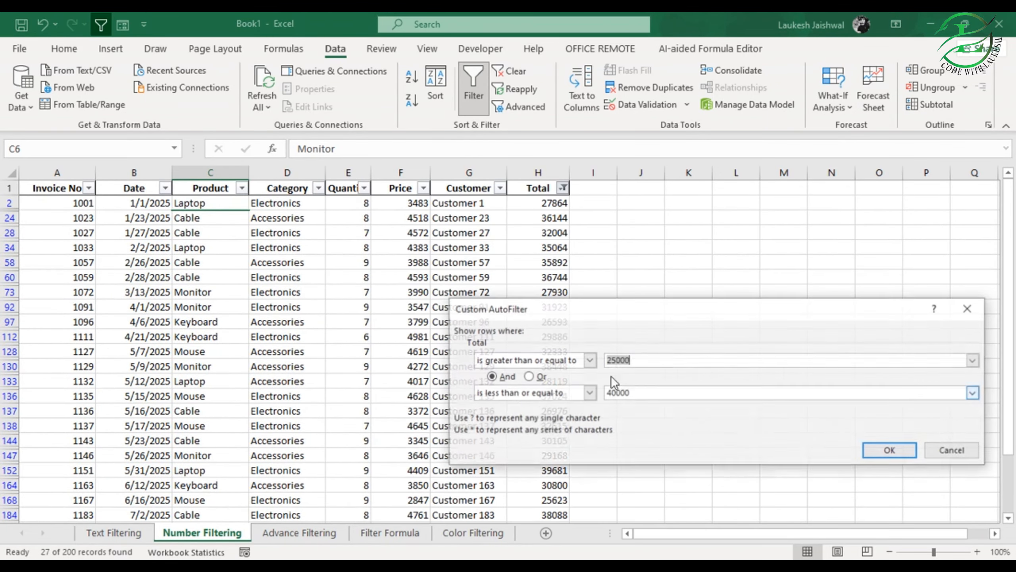
click(644, 393)
drag(644, 392, 562, 385)
key(BackSpace)
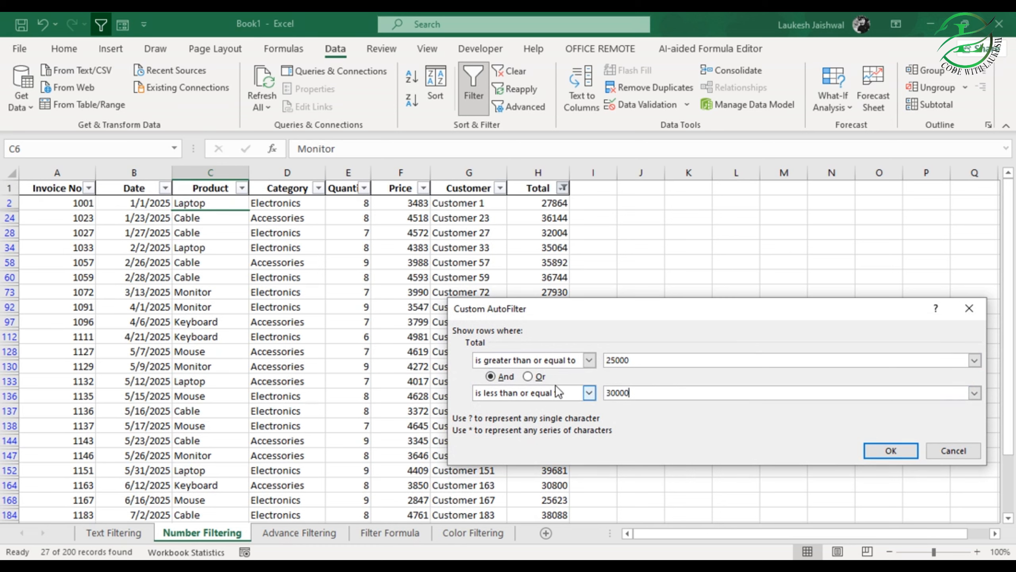
click(889, 450)
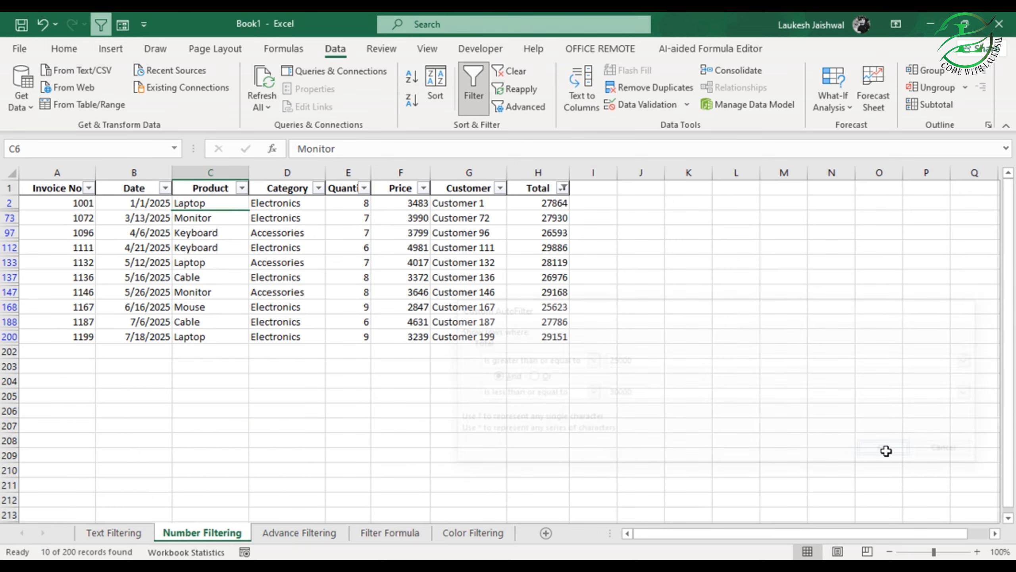
Step: Select the filtered totals and replace the Total column's filter with a Top 10 filter showing the top 15 items
drag(559, 200, 559, 333)
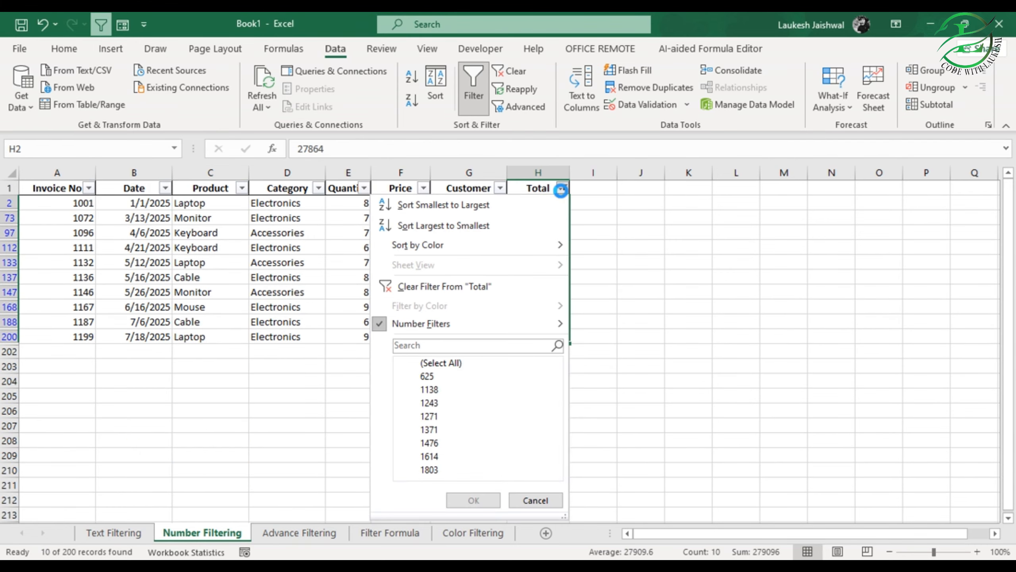
click(563, 188)
mouse_move(486, 326)
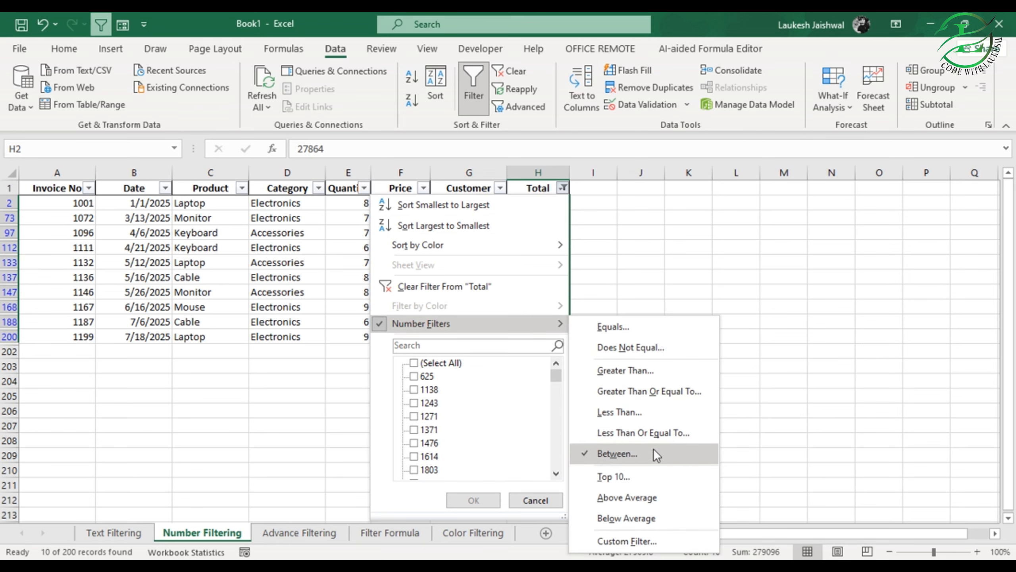
click(624, 475)
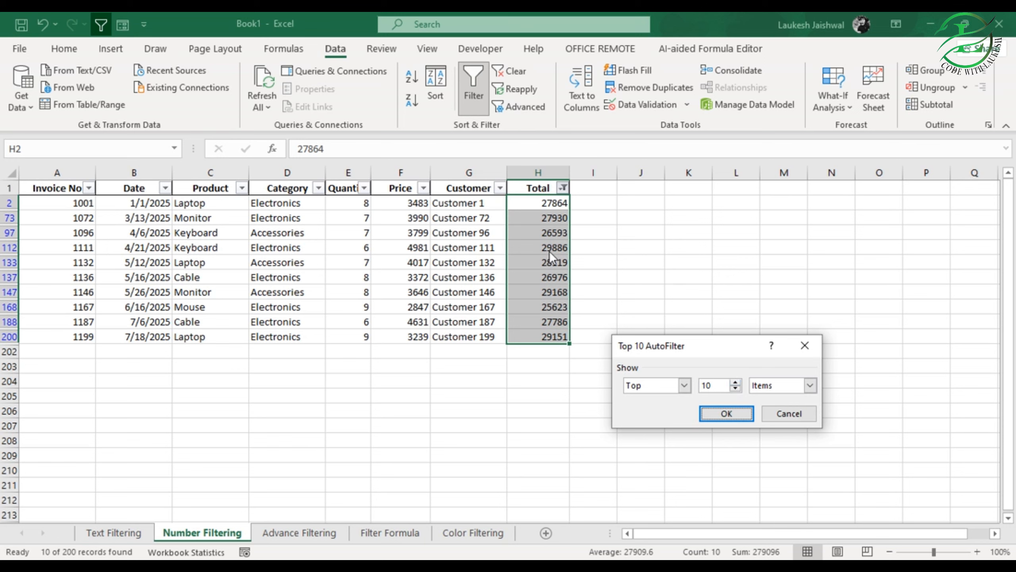
double_click(735, 383)
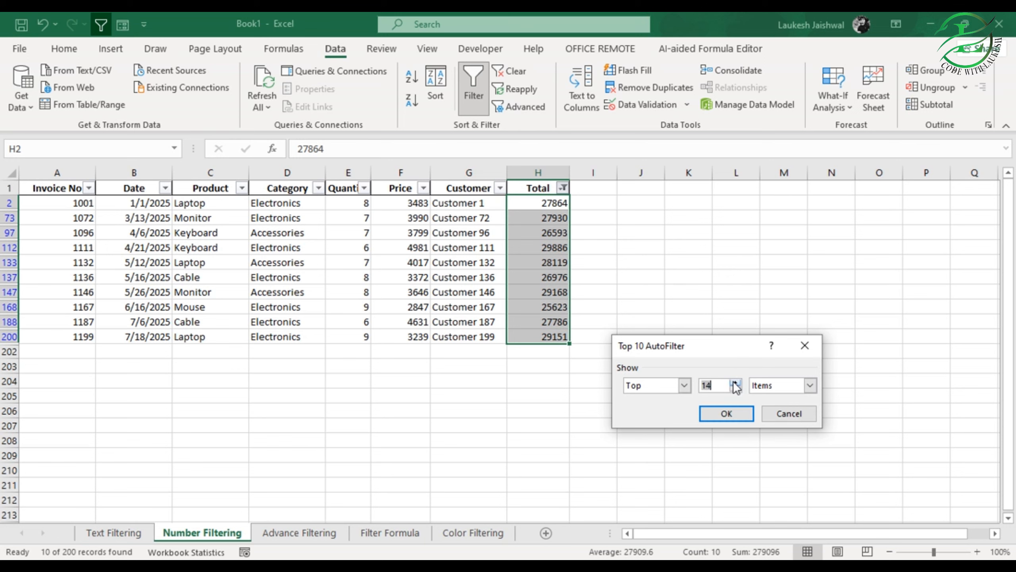
click(726, 413)
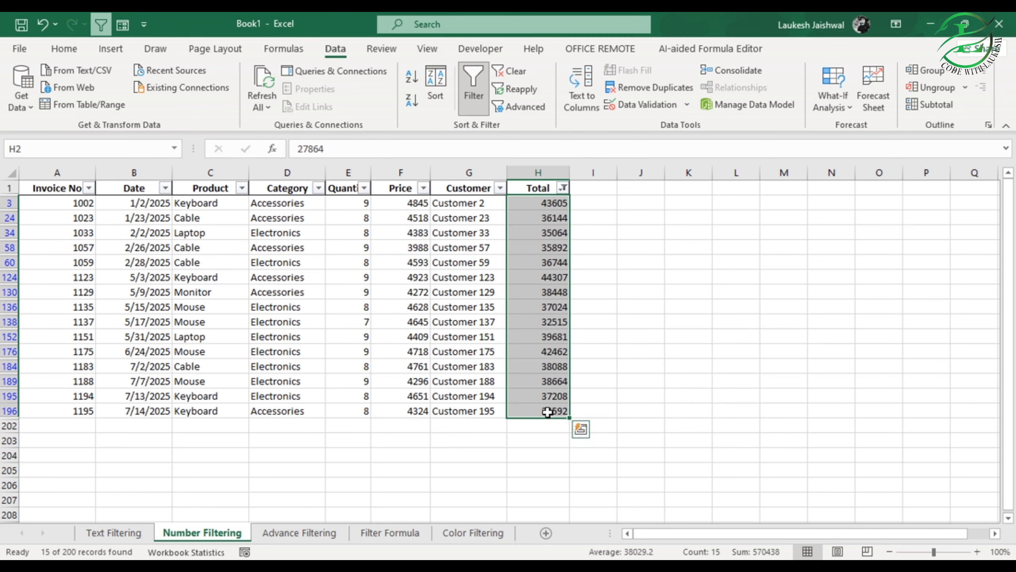
Step: Change the Total column's Top 10 filter to show only the top 5 items
click(563, 188)
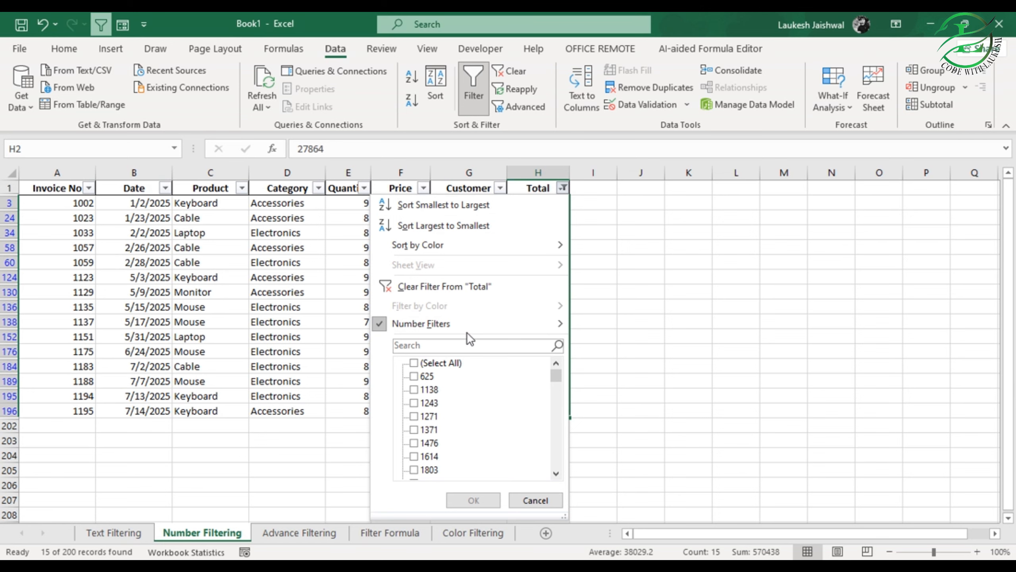
mouse_move(467, 332)
click(629, 476)
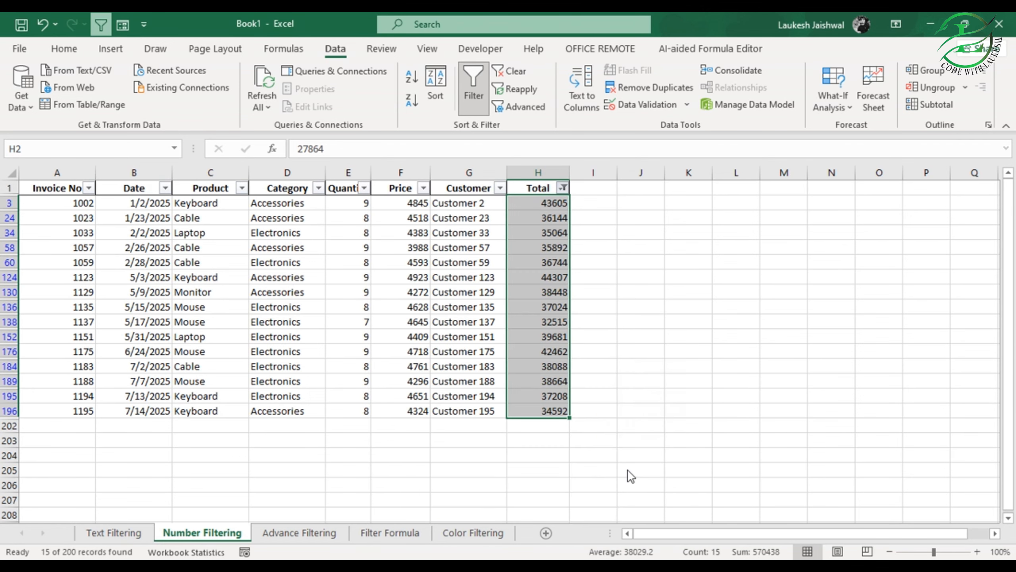
click(735, 382)
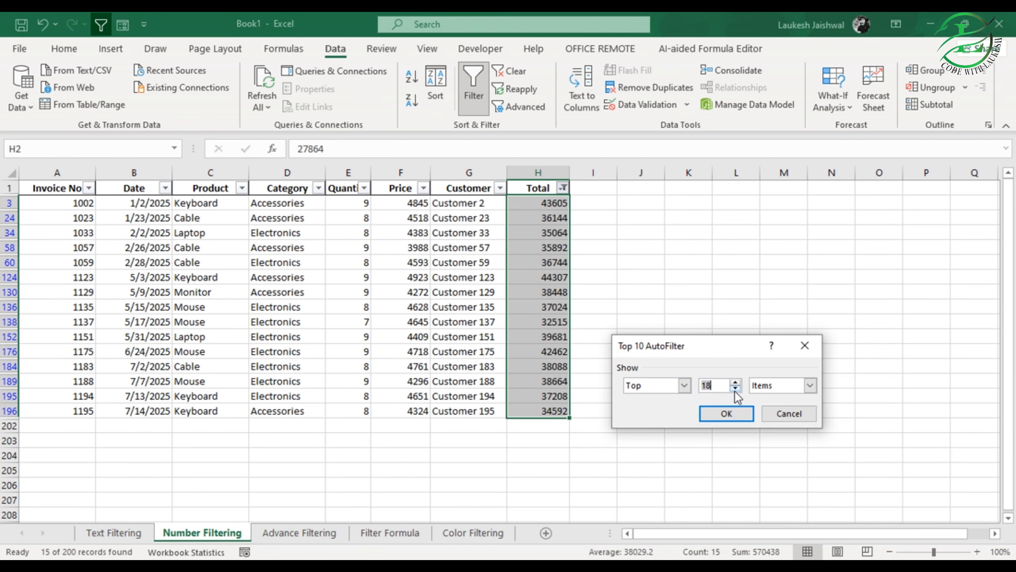
click(735, 388)
click(735, 389)
click(726, 414)
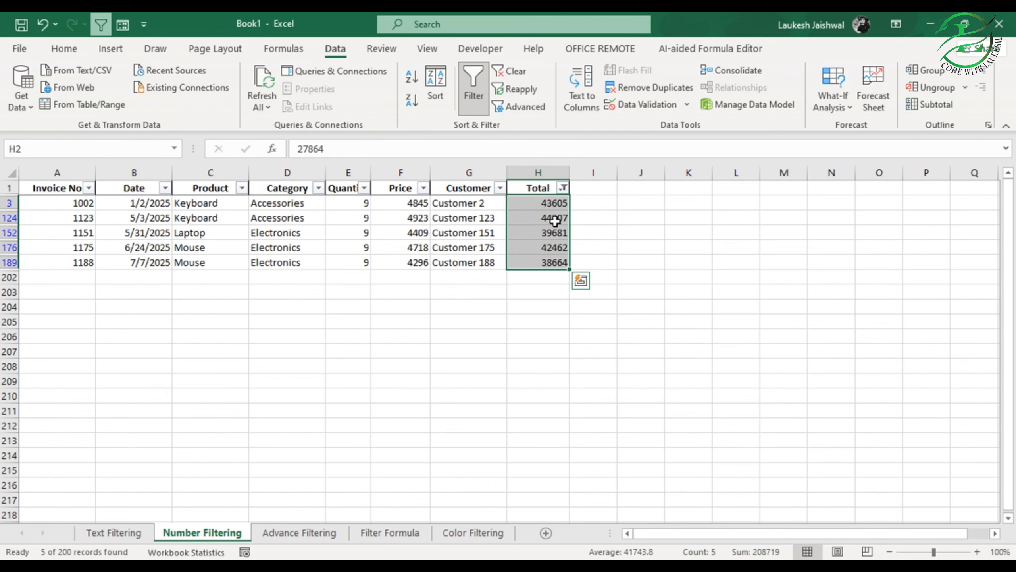
Step: Replace the Total column's Top 10 filter with an Above Average number filter and review the filtered rows
click(564, 188)
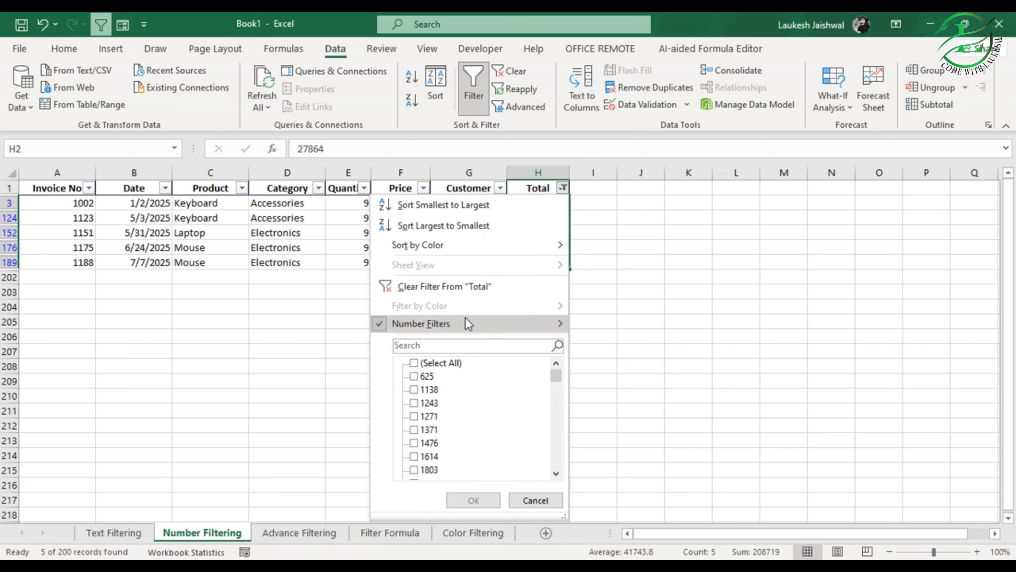
mouse_move(466, 318)
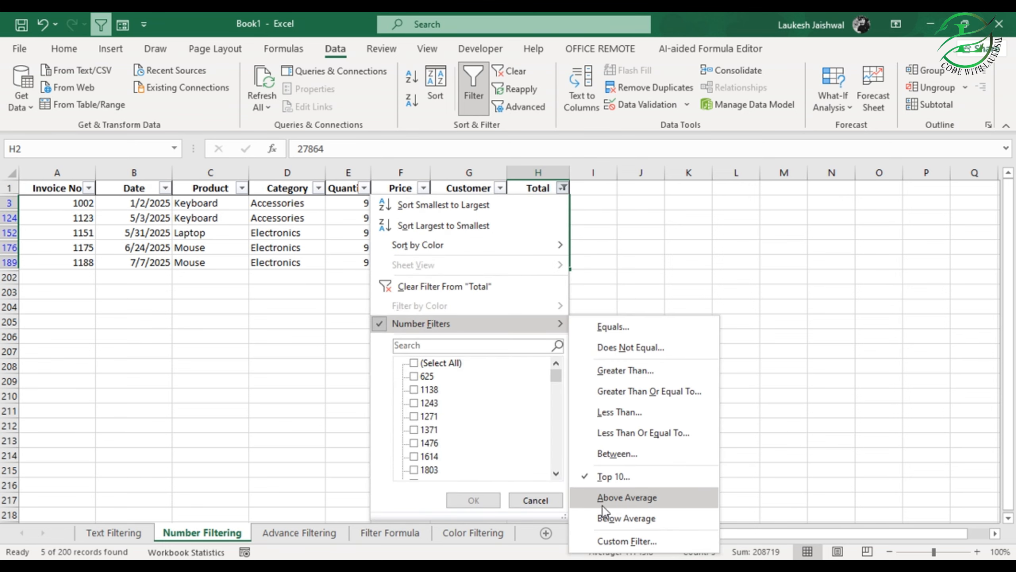
click(633, 502)
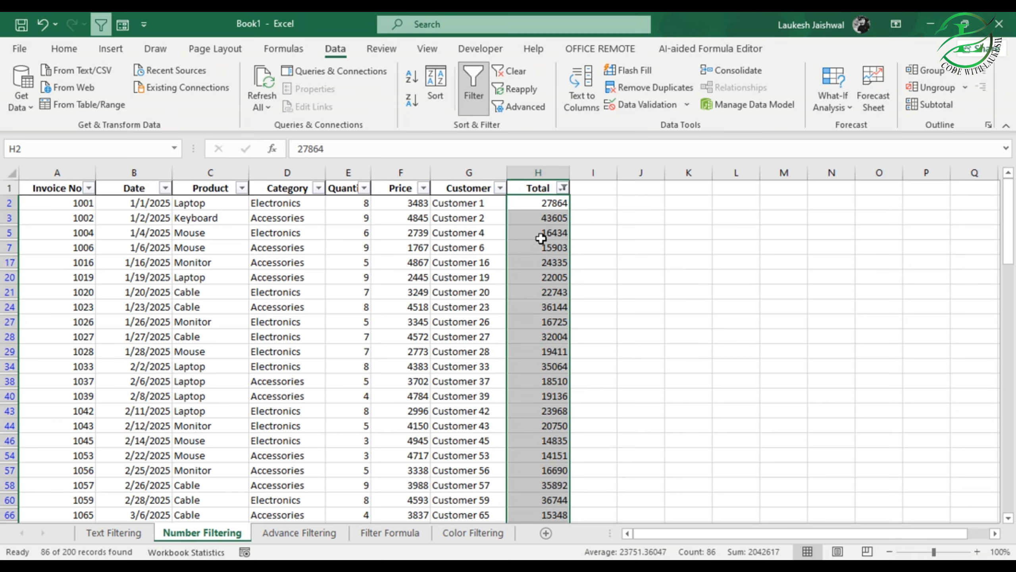
scroll(542, 238, down, 9)
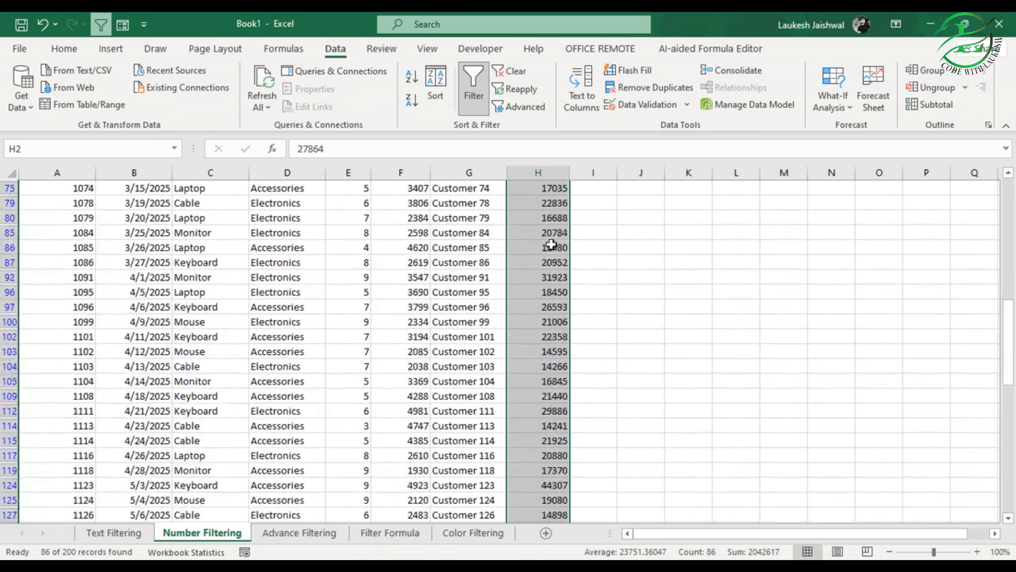
scroll(551, 244, down, 5)
drag(1009, 380, 1009, 208)
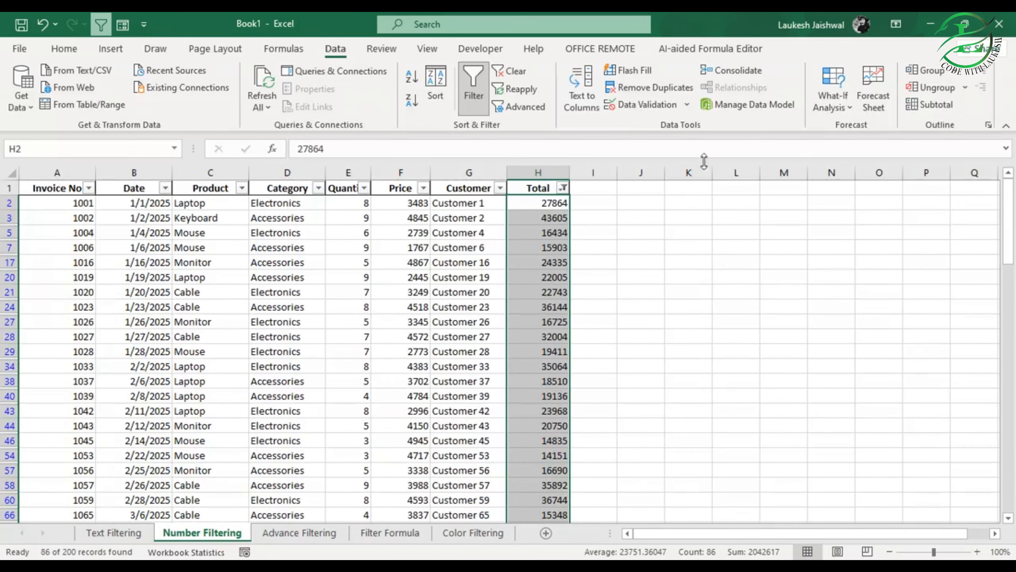
Step: Switch the Total column's number filter to Below Average and look through the filtered rows
click(564, 187)
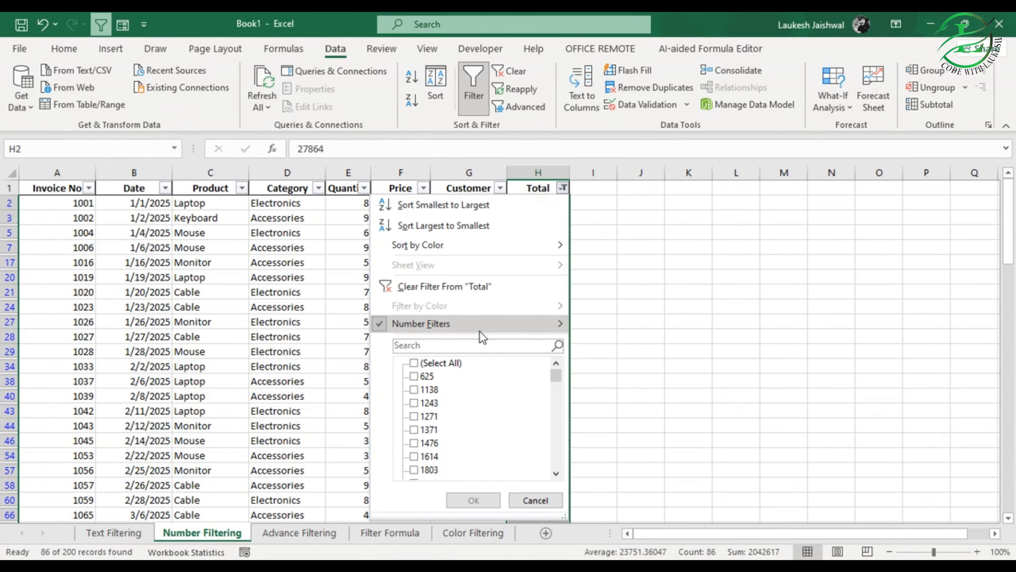
mouse_move(480, 325)
click(642, 519)
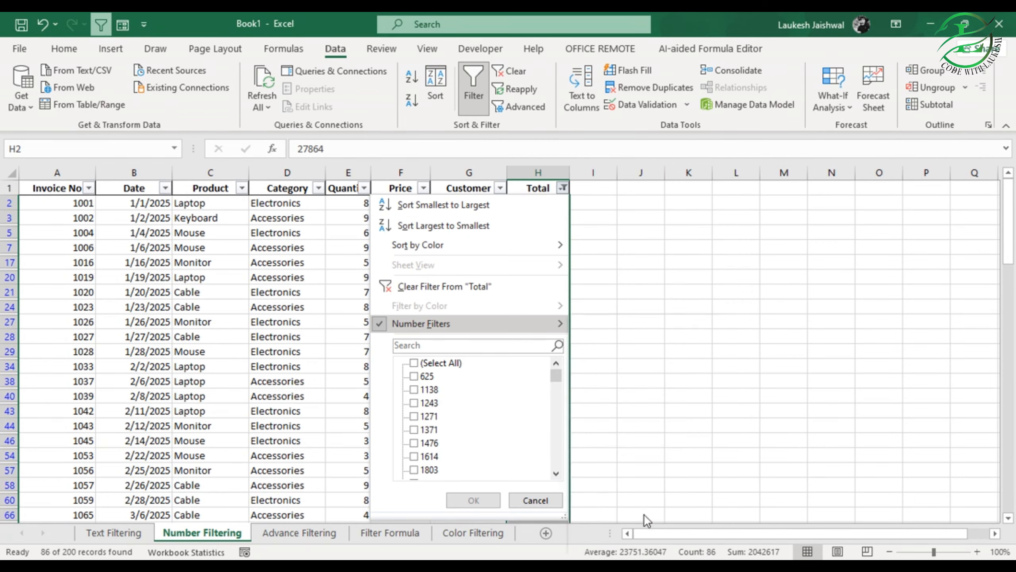
scroll(556, 310, down, 11)
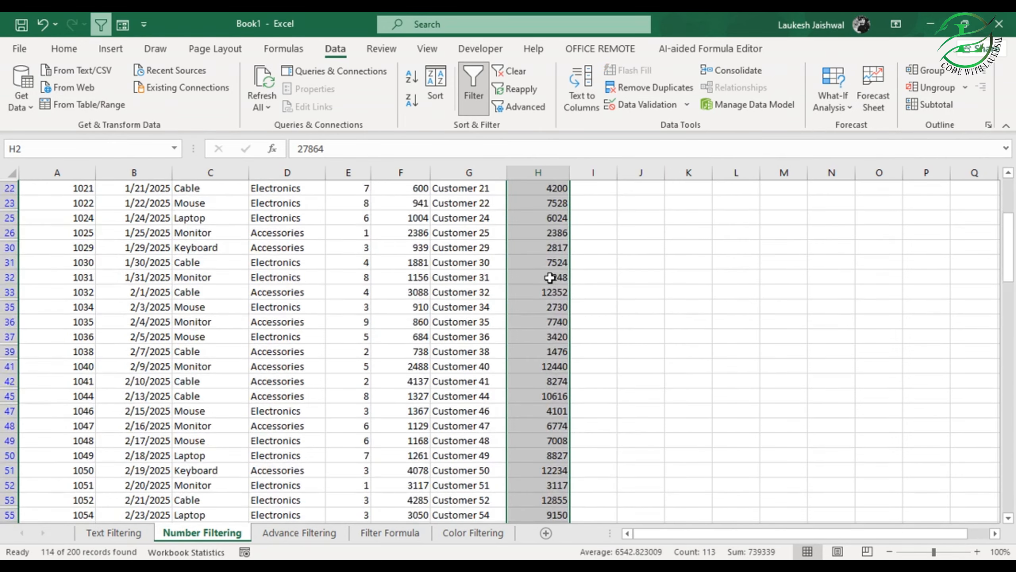
scroll(550, 278, down, 9)
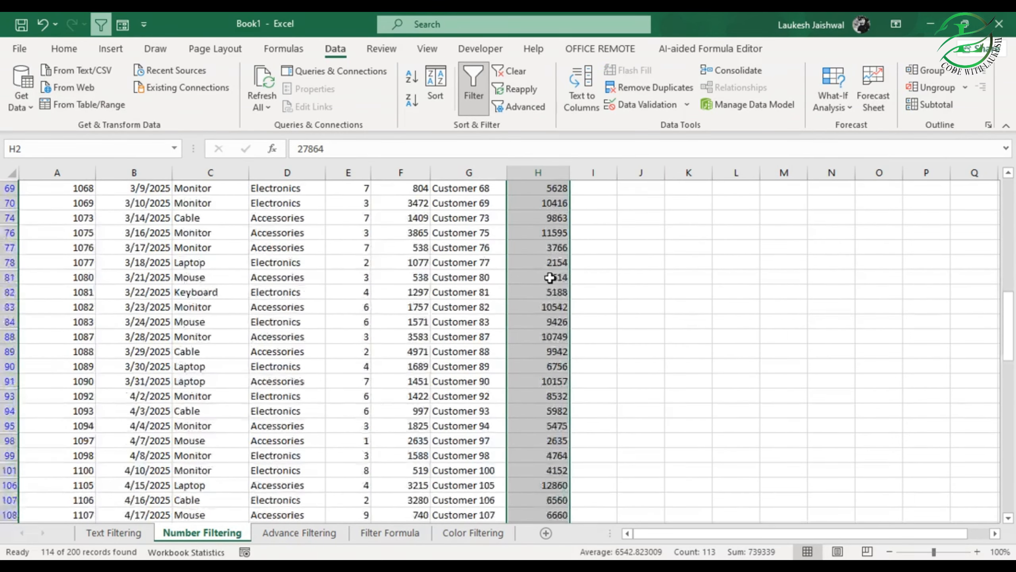
scroll(550, 277, up, 10)
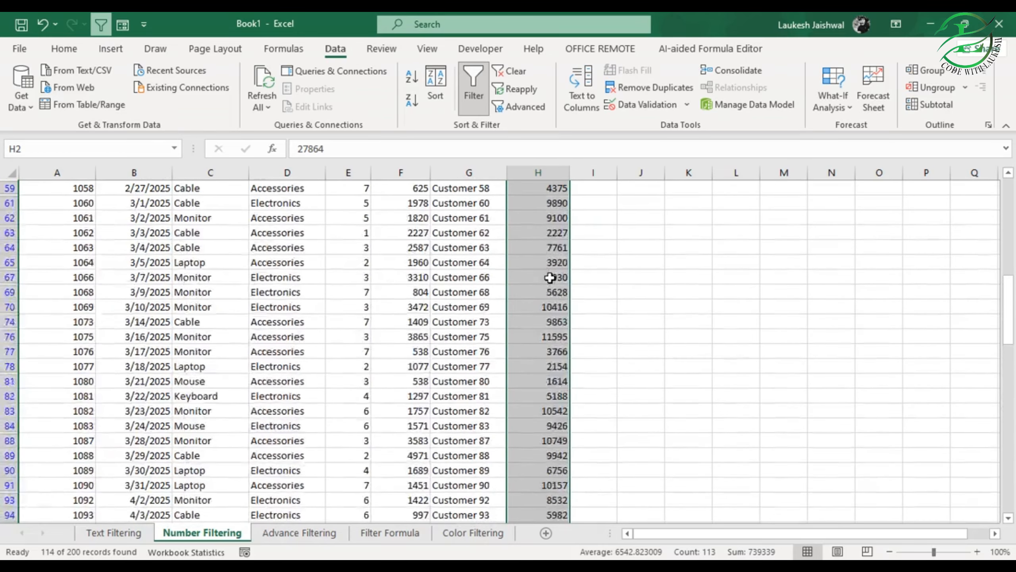
drag(1007, 278, 1007, 218)
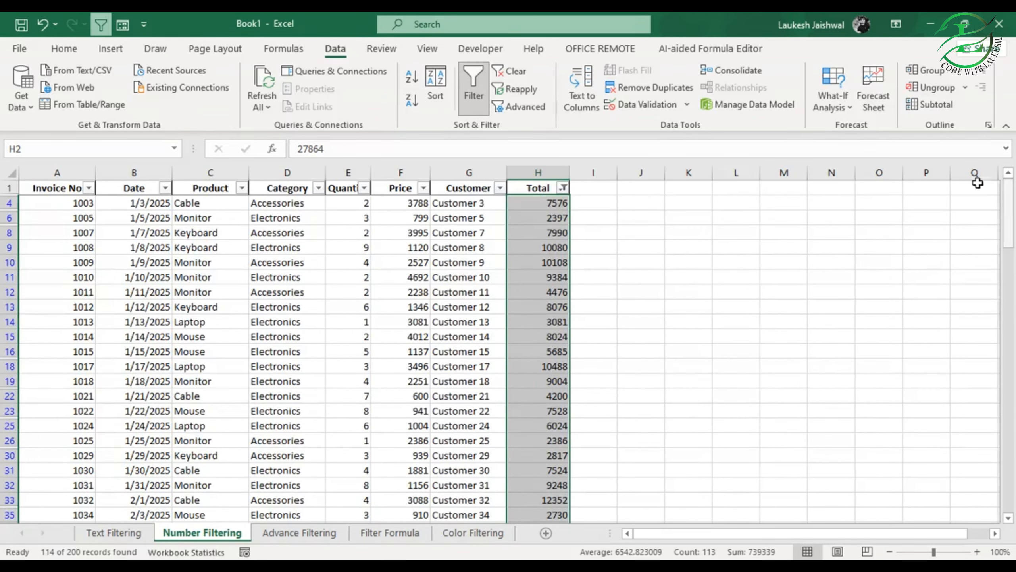
Step: Clear the filter from the Total column and return to the first rows of the invoice list
click(564, 189)
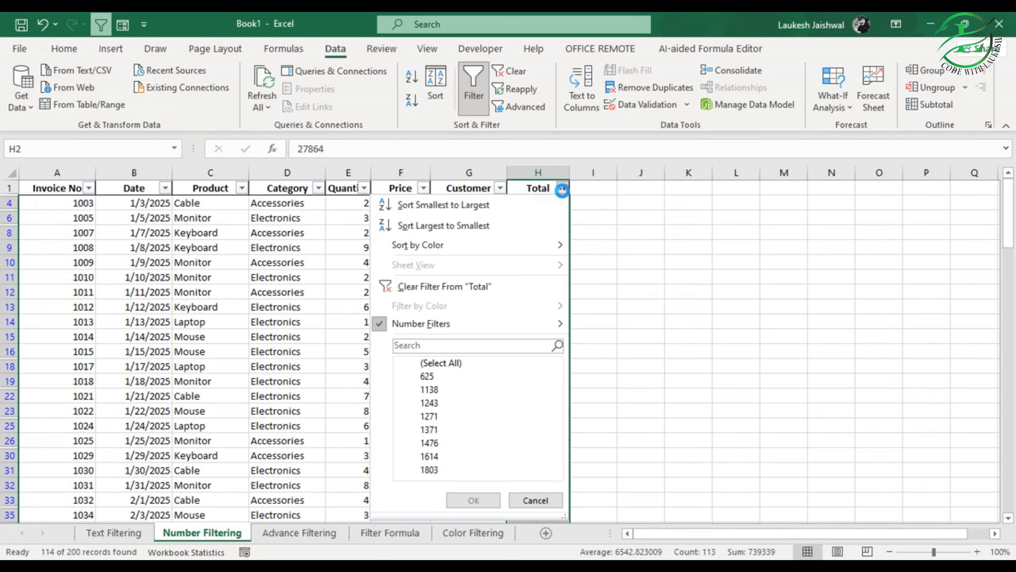
click(454, 291)
scroll(492, 325, down, 1)
scroll(494, 329, up, 1)
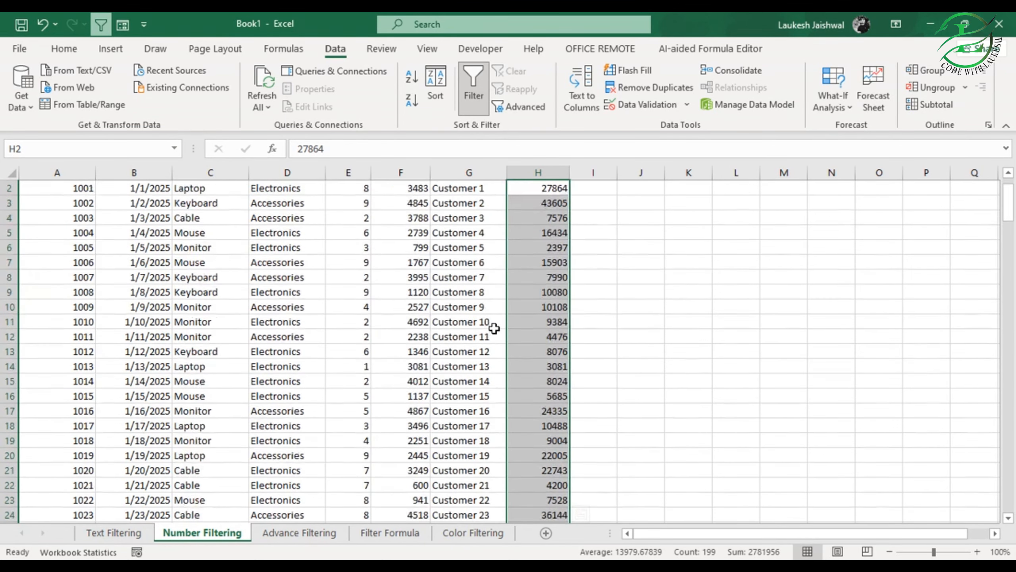
scroll(494, 329, up, 1)
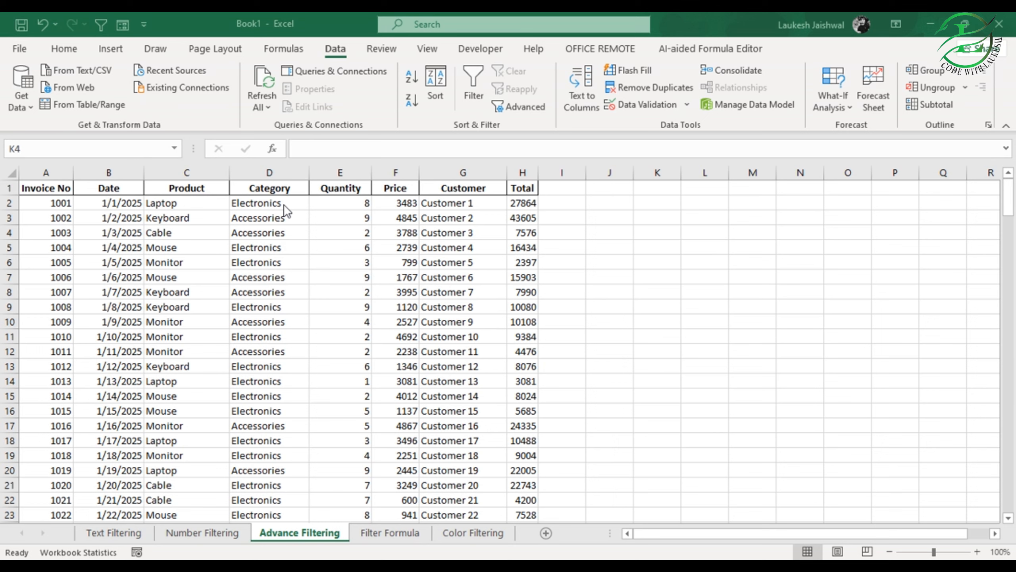
Step: Enter the criteria header Category in cell K2 of the Advance Filtering sheet and make it bold
click(661, 202)
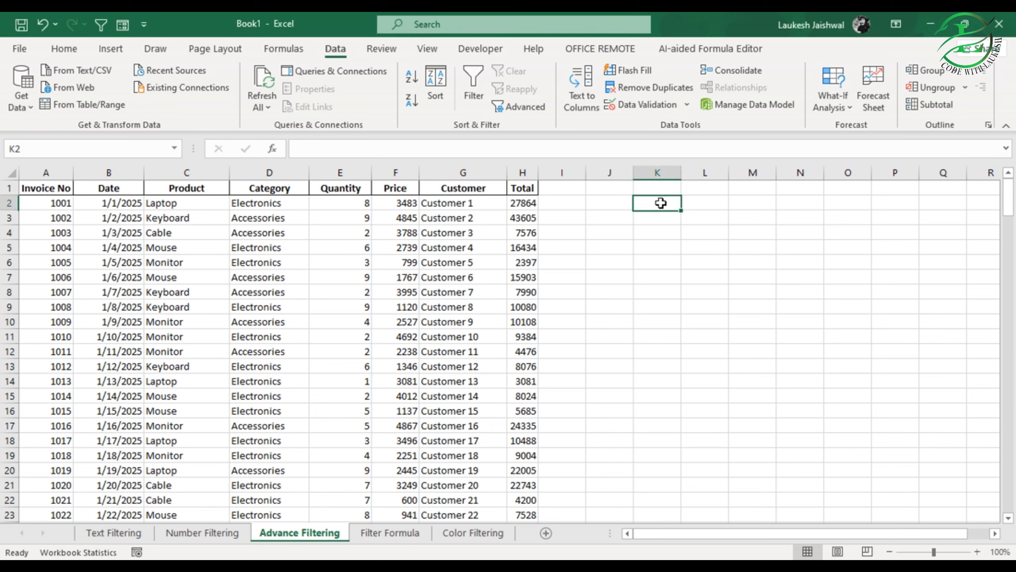
text(C)
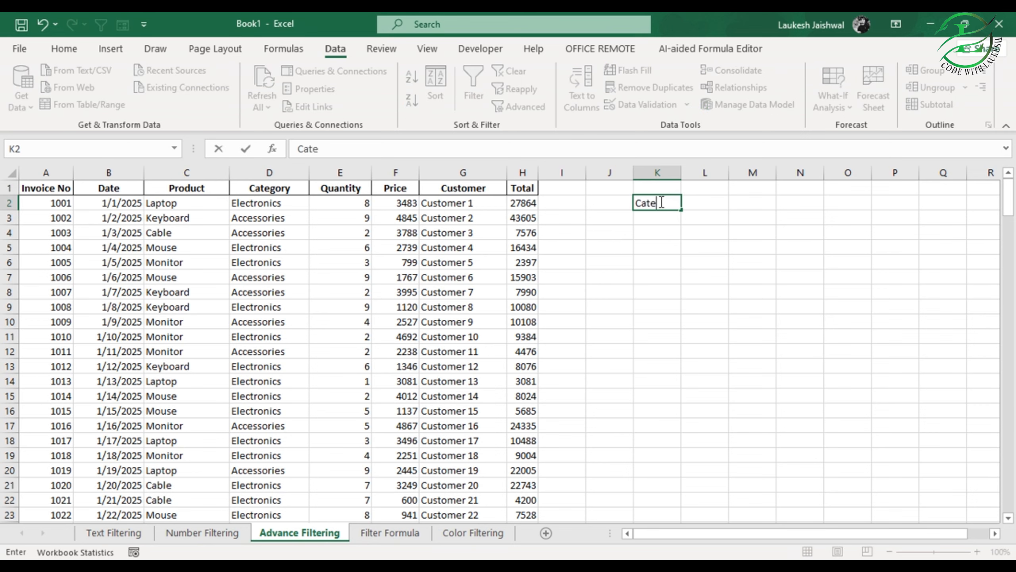
text(ateg)
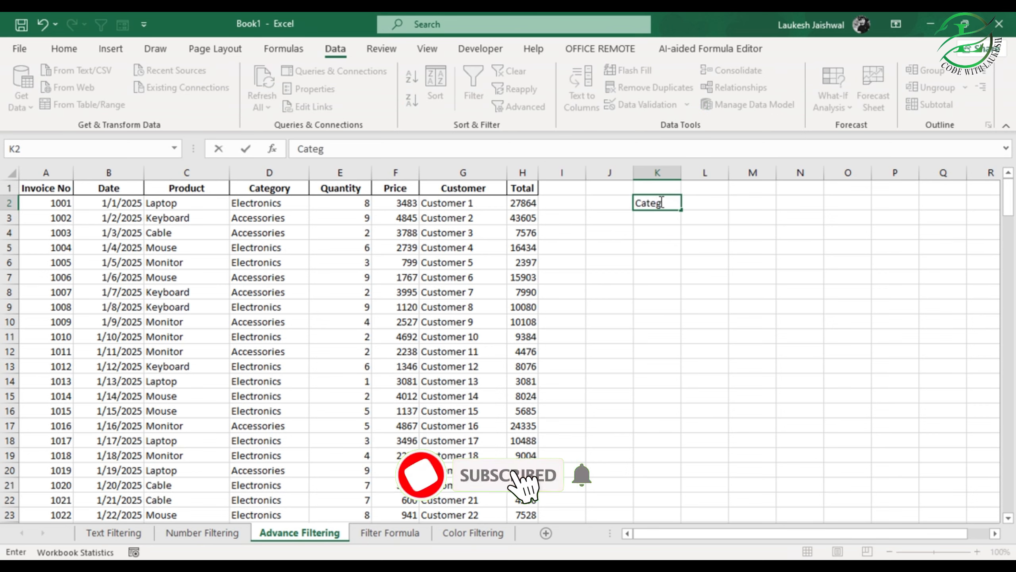
text(ory)
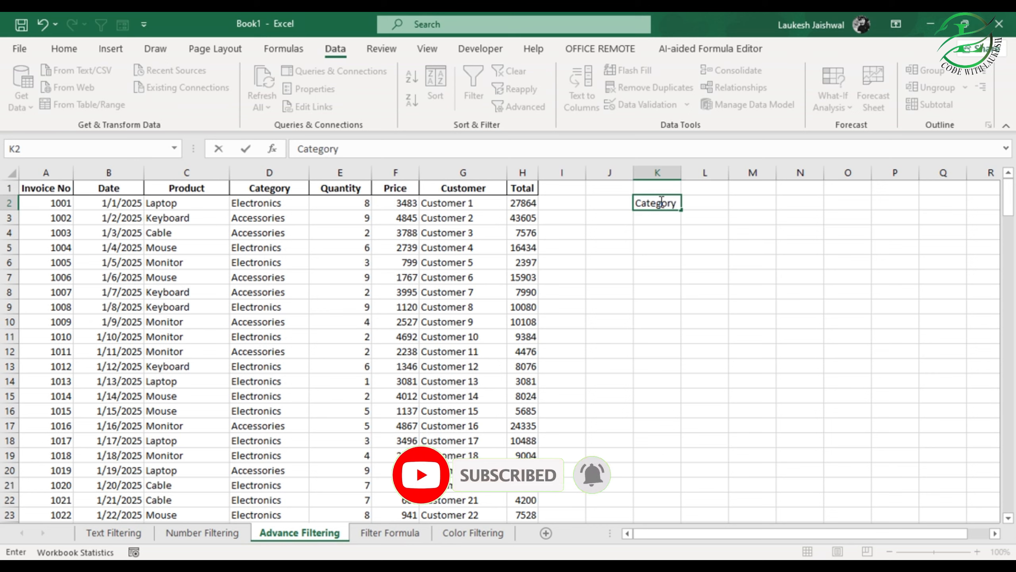
key(Return)
click(659, 202)
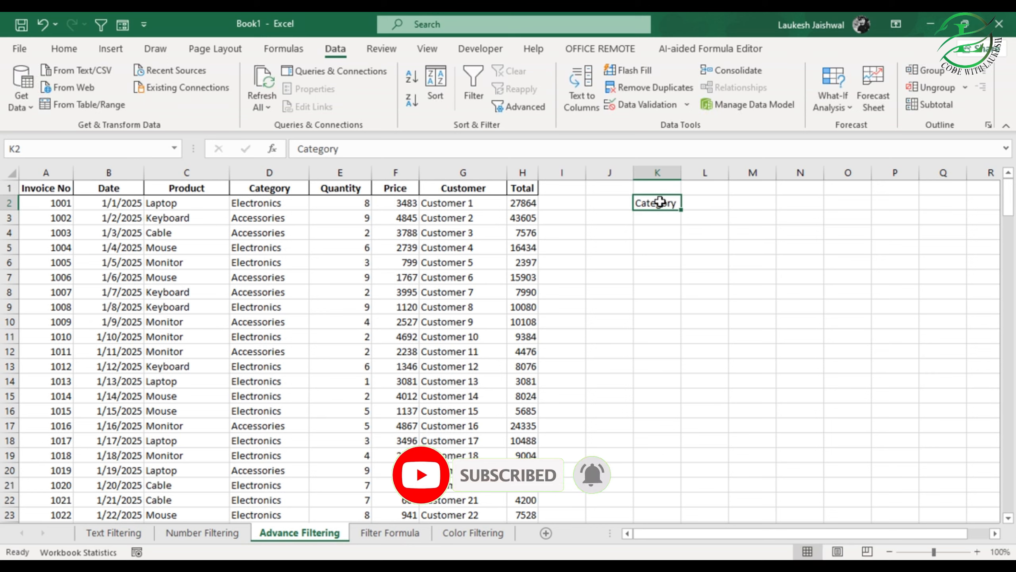
key(ctrl+b)
Step: Enter Electronics as the criterion in cell K3 and fit column K's width to its contents
click(652, 220)
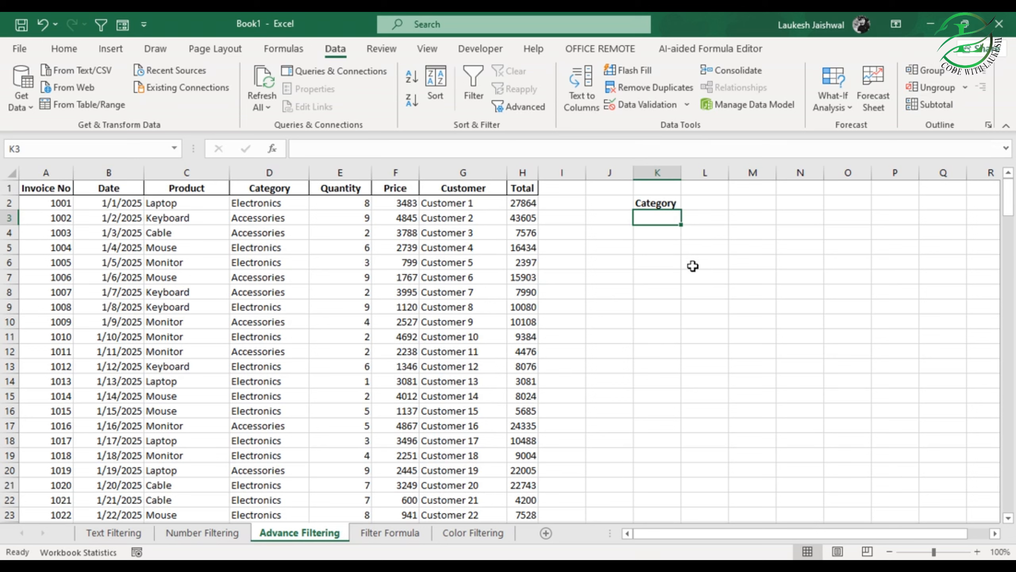
text(Elect)
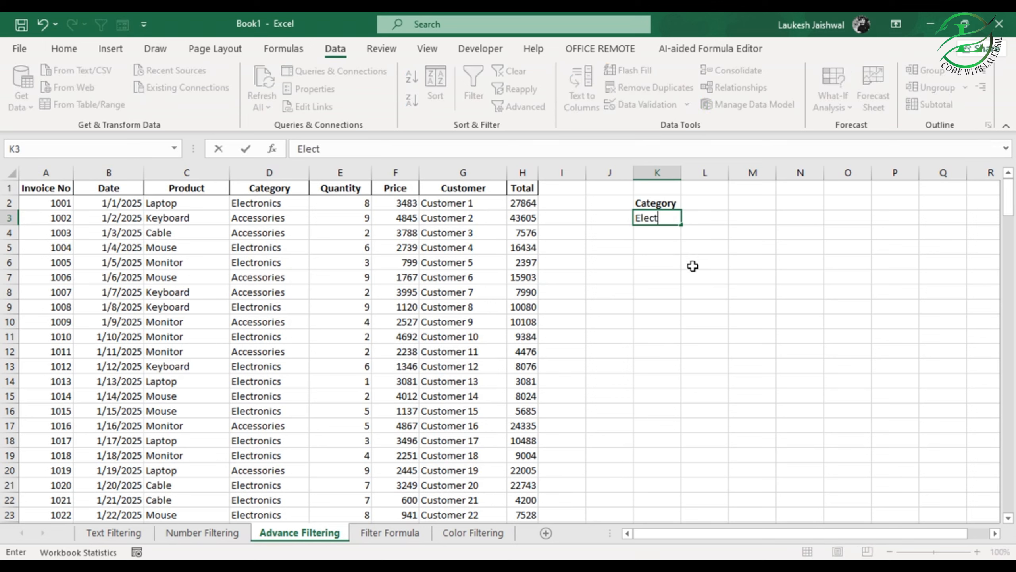
text(ronics)
double_click(679, 167)
click(713, 231)
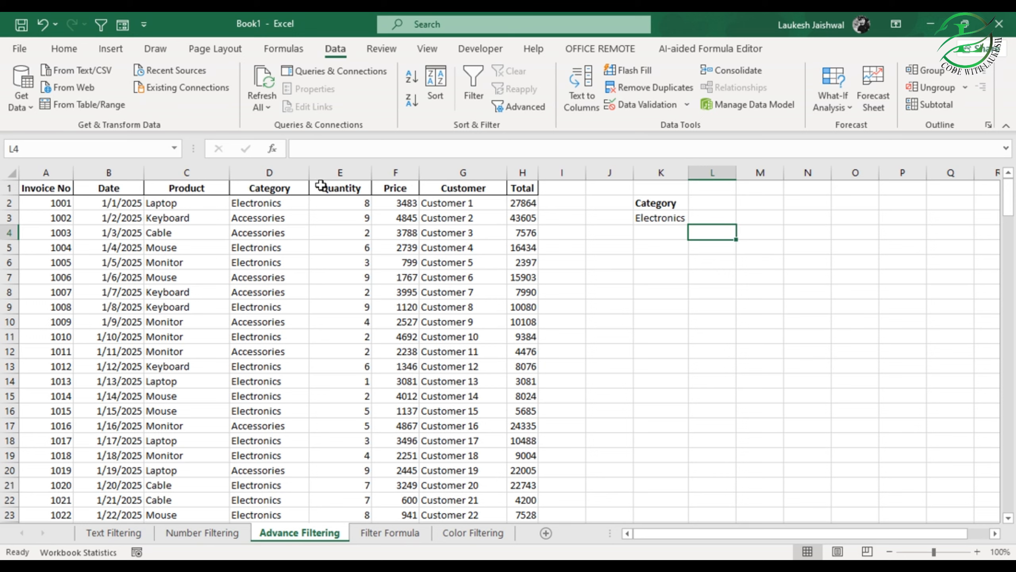
click(657, 248)
click(659, 229)
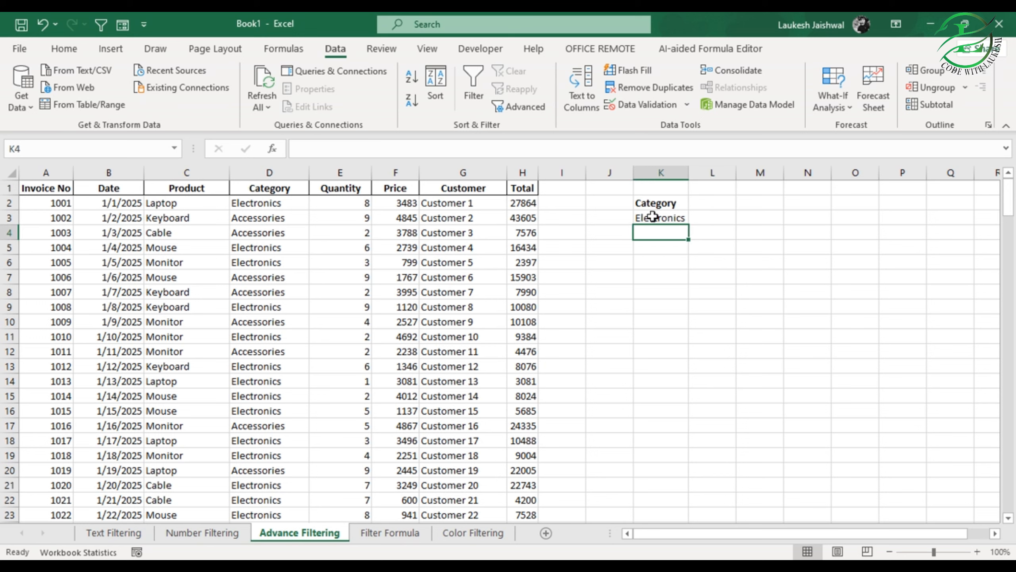
click(653, 217)
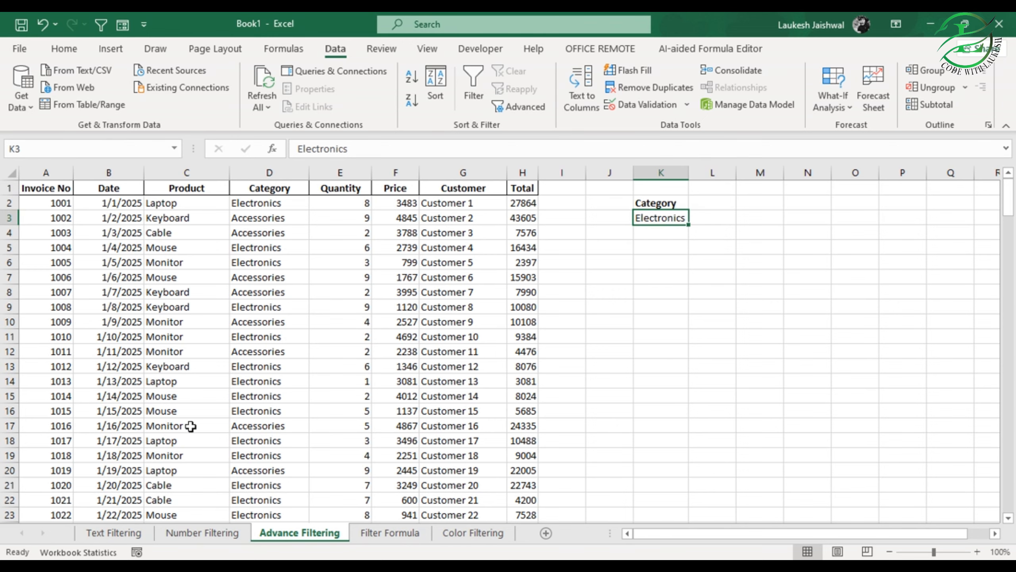
scroll(250, 385, down, 2)
scroll(252, 384, up, 2)
Step: Start an Advanced Filter on the invoice list $A$1:$H$201 and set its criteria range to $K$2:$K$3
click(325, 273)
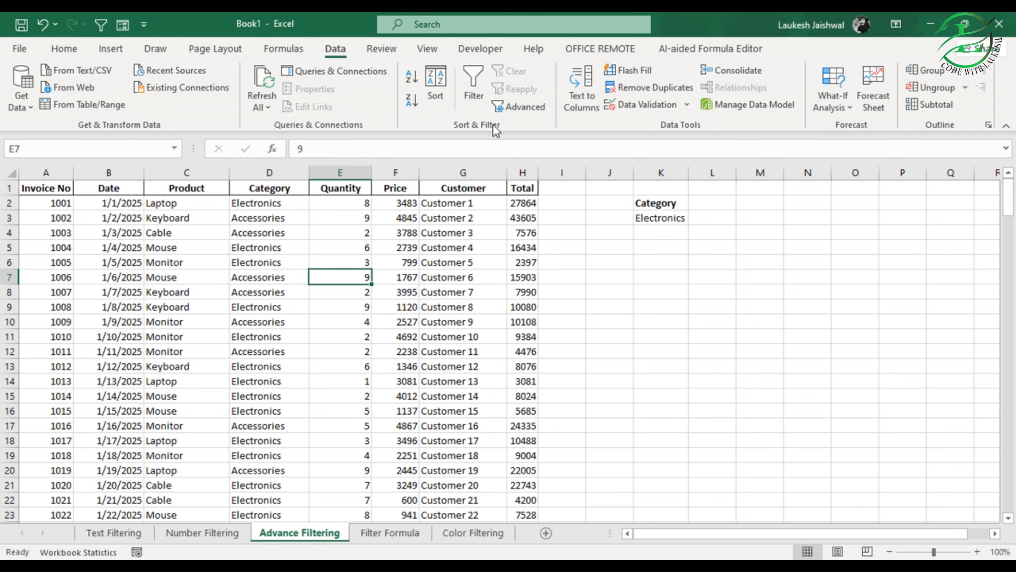
click(522, 106)
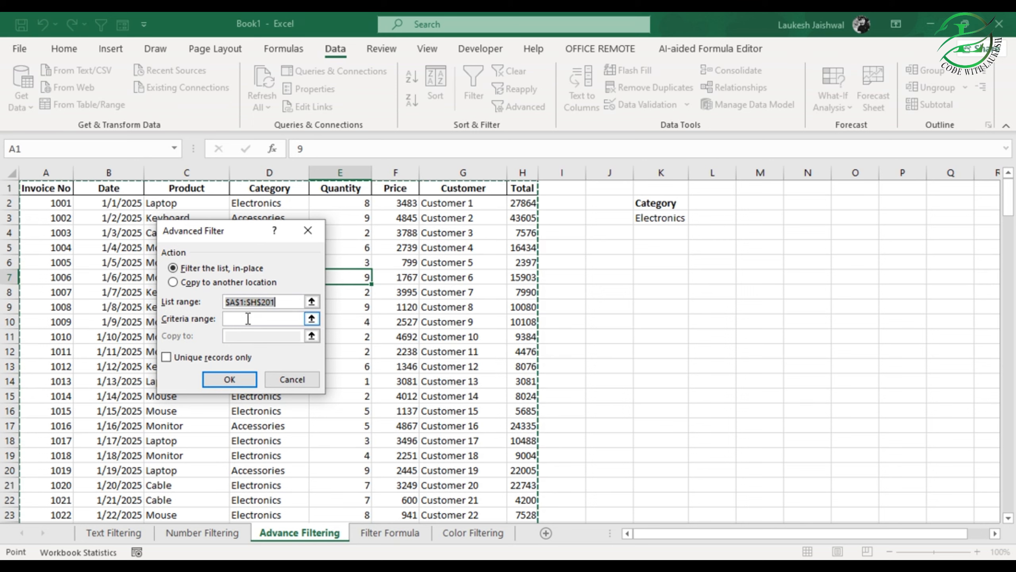
click(236, 319)
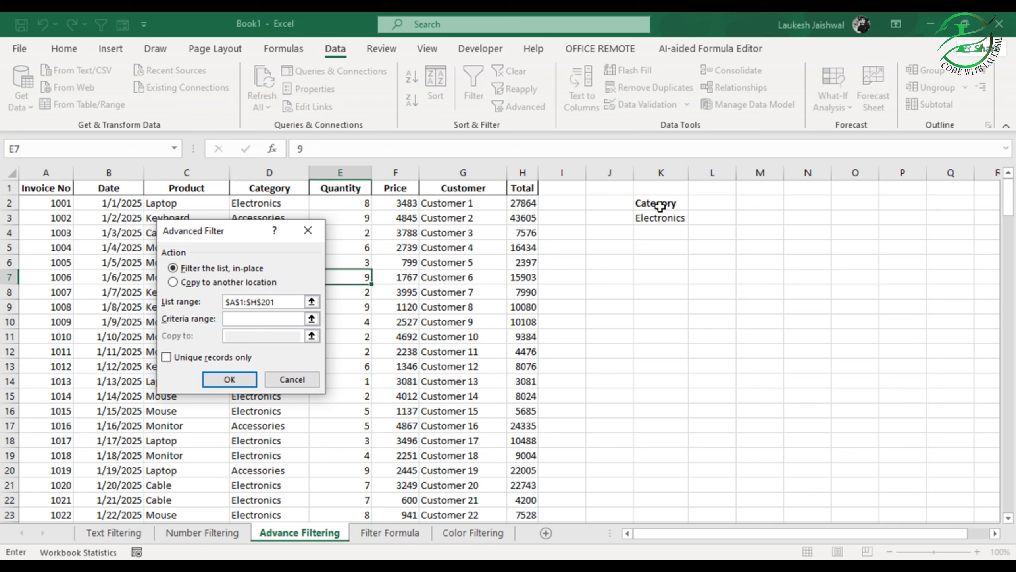
drag(661, 205, 661, 216)
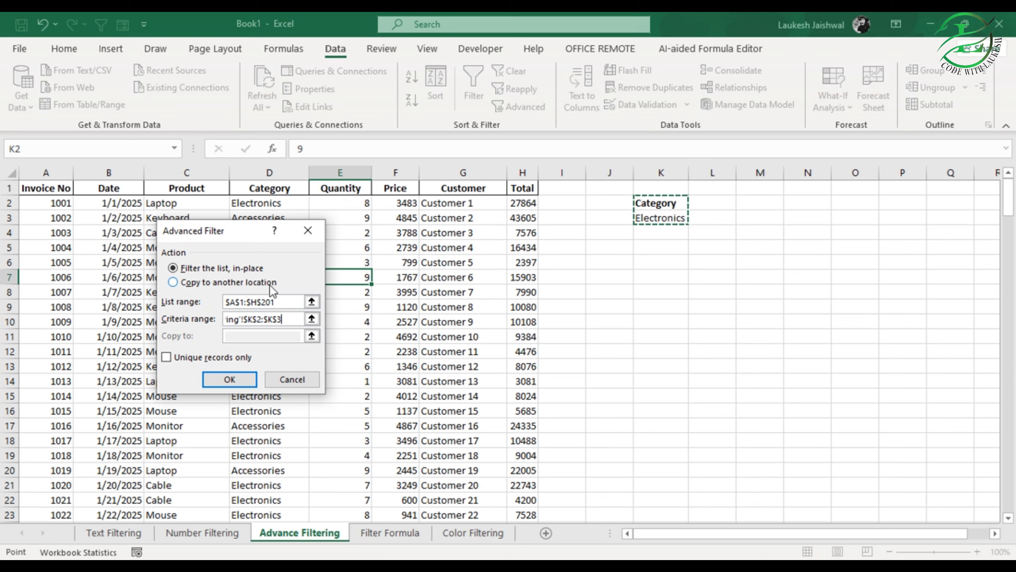
Step: Have the Advanced Filter copy the matching records to another location, $M$2:$T$18, and allow copying beyond the destination range
click(173, 283)
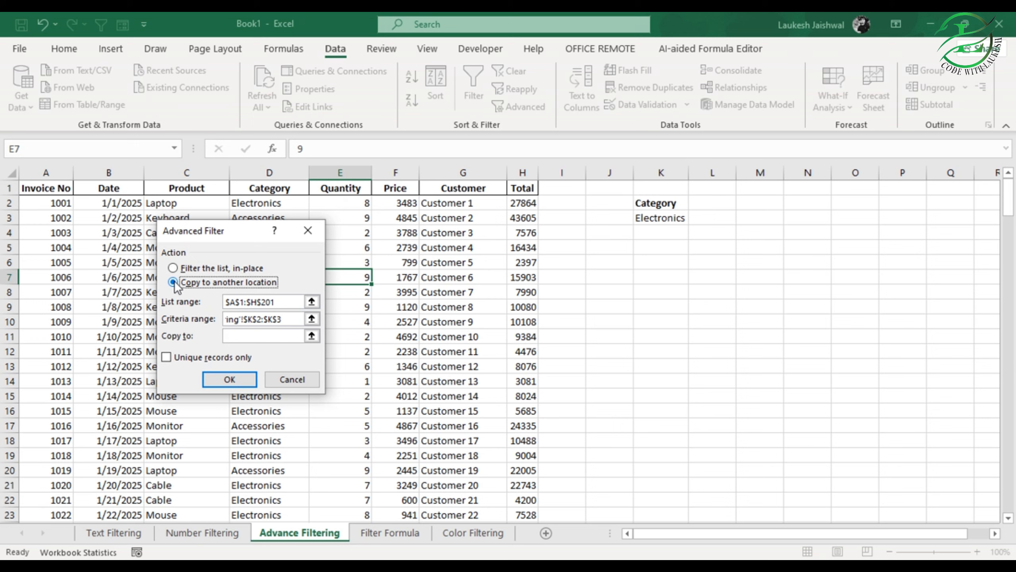
click(243, 338)
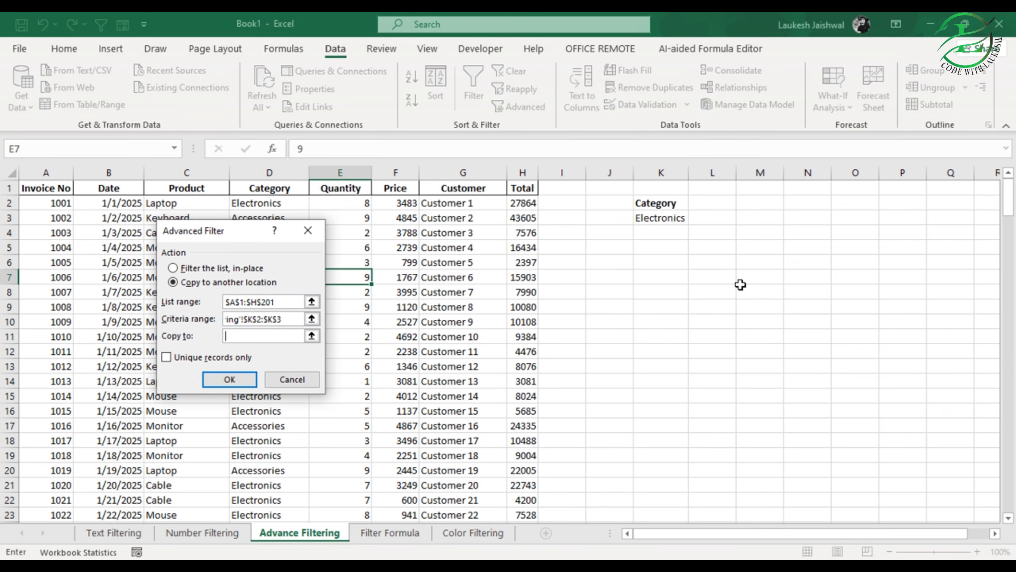
drag(821, 537, 843, 538)
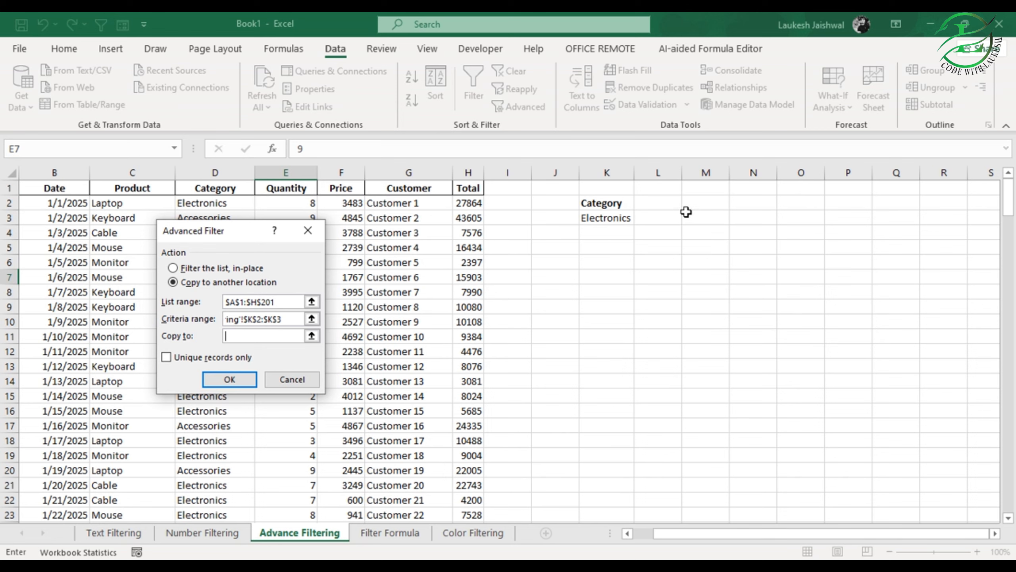
drag(694, 202, 1003, 234)
drag(822, 236, 509, 237)
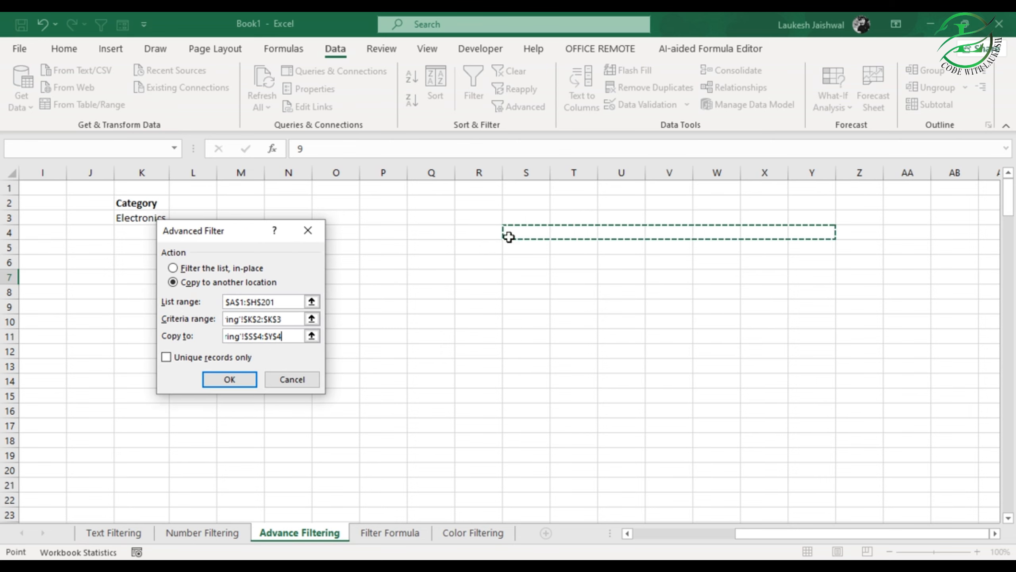
drag(238, 202, 574, 447)
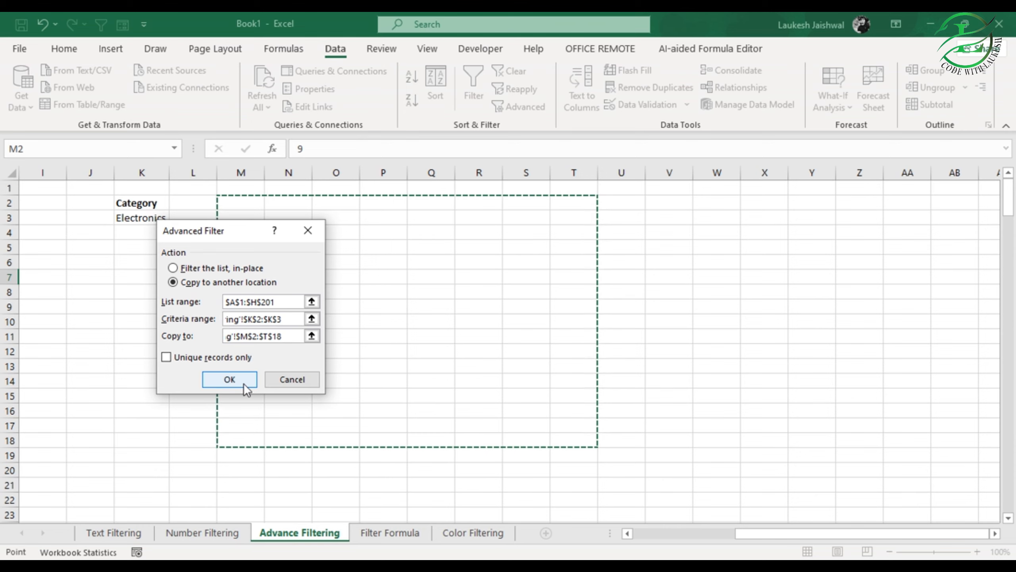
click(234, 379)
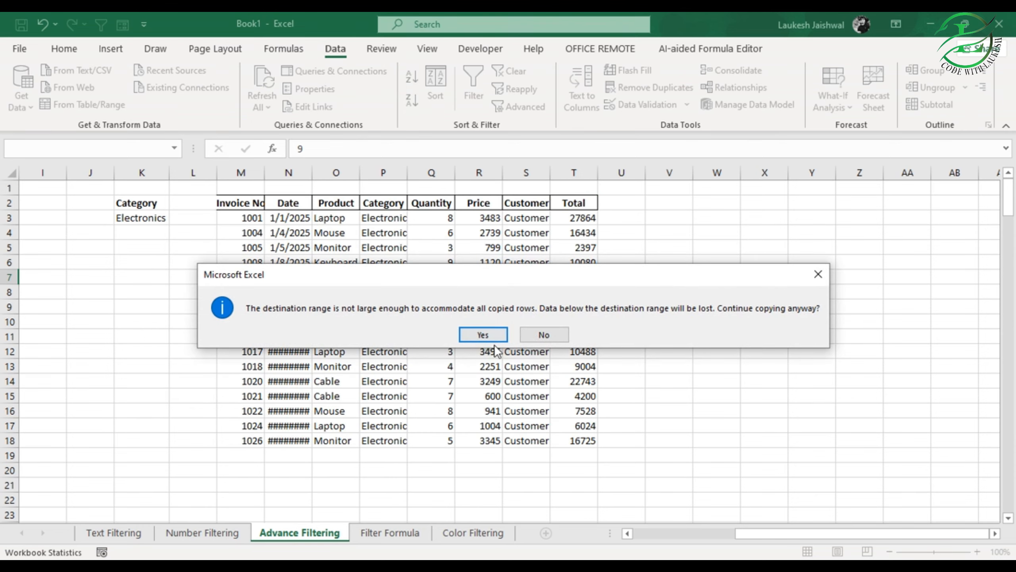
click(482, 334)
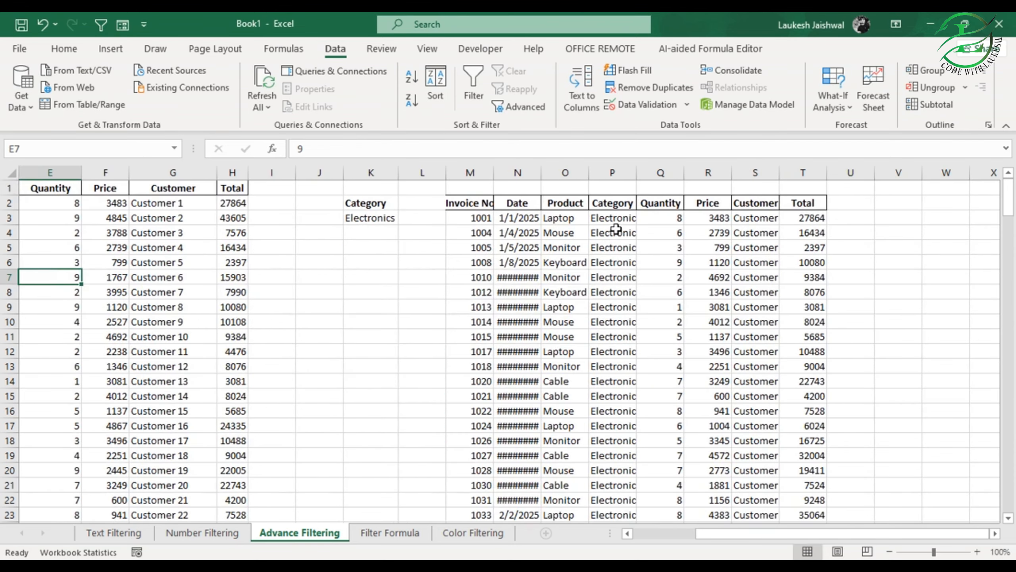
Step: Review the copied Electronics records through the list, checking that the Category column holds only the filtered category
scroll(615, 229, down, 8)
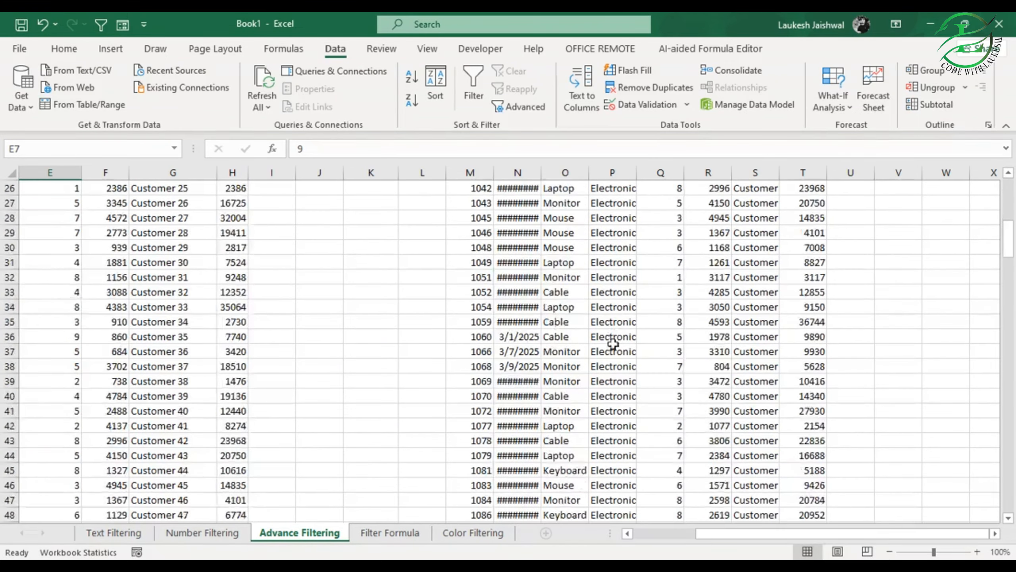
scroll(613, 343, down, 12)
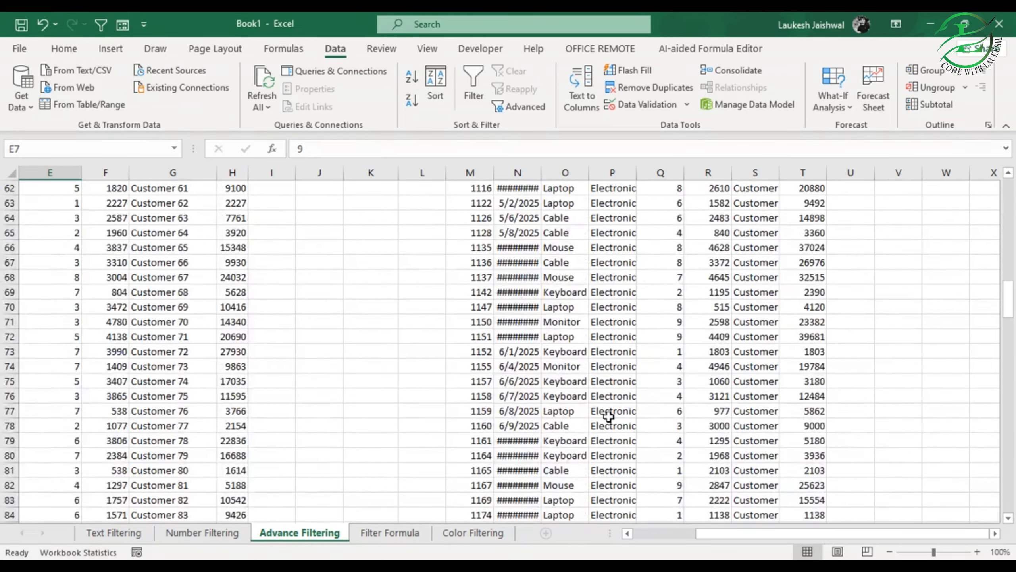
scroll(609, 417, down, 4)
drag(1010, 332, 656, 172)
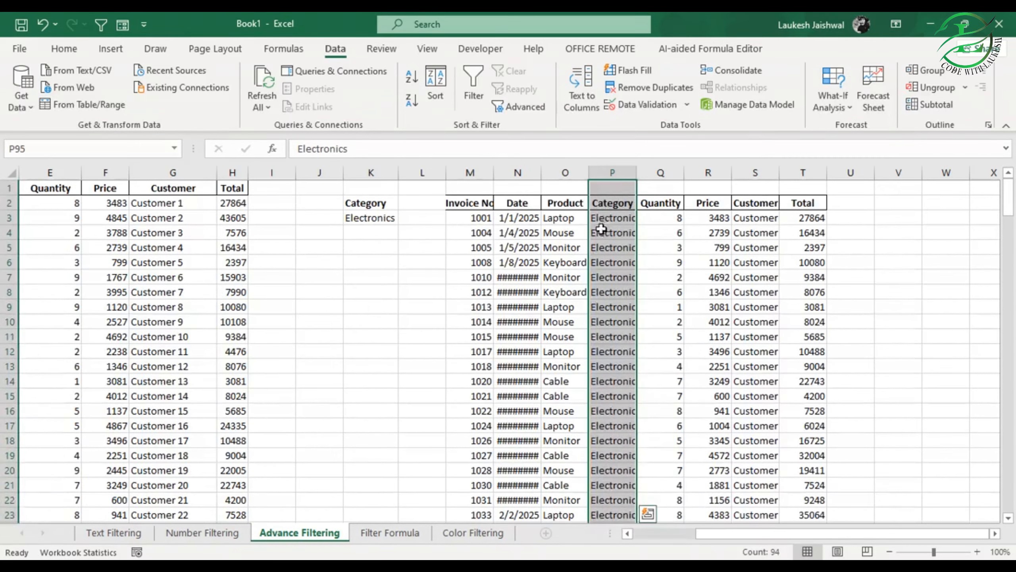
click(612, 218)
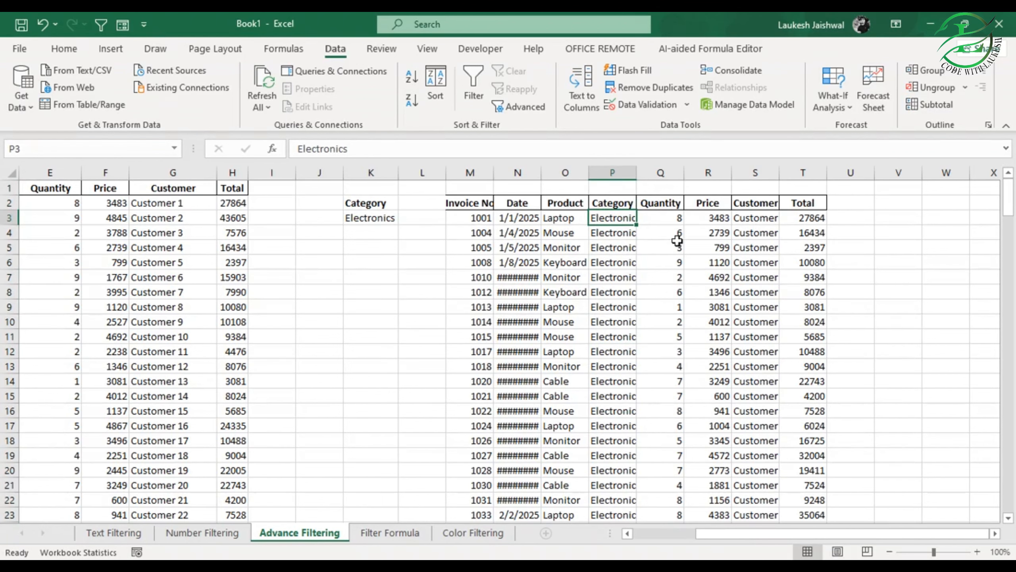
Step: Widen columns M through T of the copied Electronics records so their dates and text are fully readable
drag(480, 172, 888, 172)
double_click(827, 169)
click(758, 221)
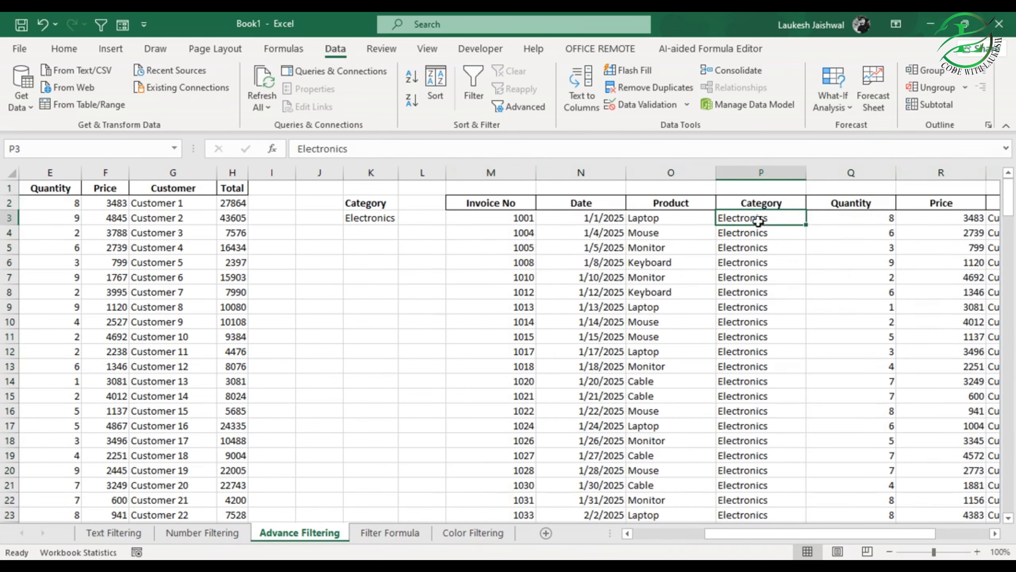
drag(736, 533, 813, 534)
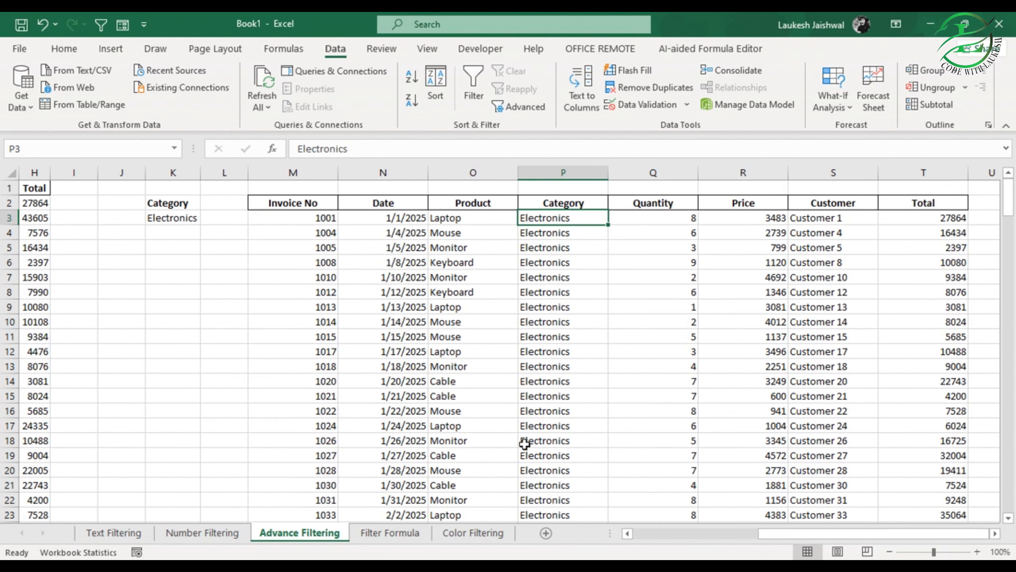
drag(763, 538, 641, 526)
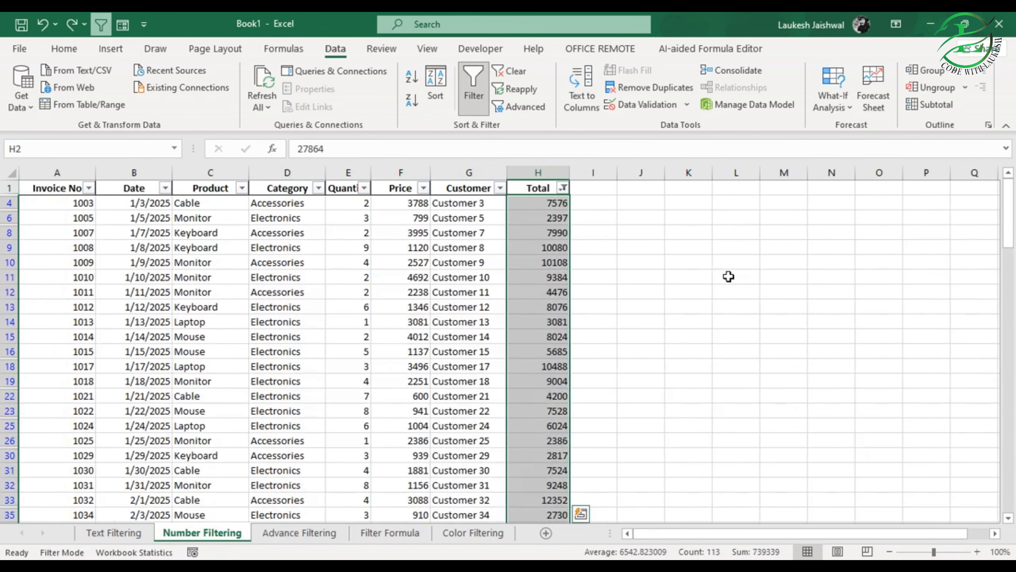
Step: On the Advance Filtering sheet, enter the criteria header Product in cell J5 and the criterion Laptop in cell J6
click(659, 296)
click(335, 531)
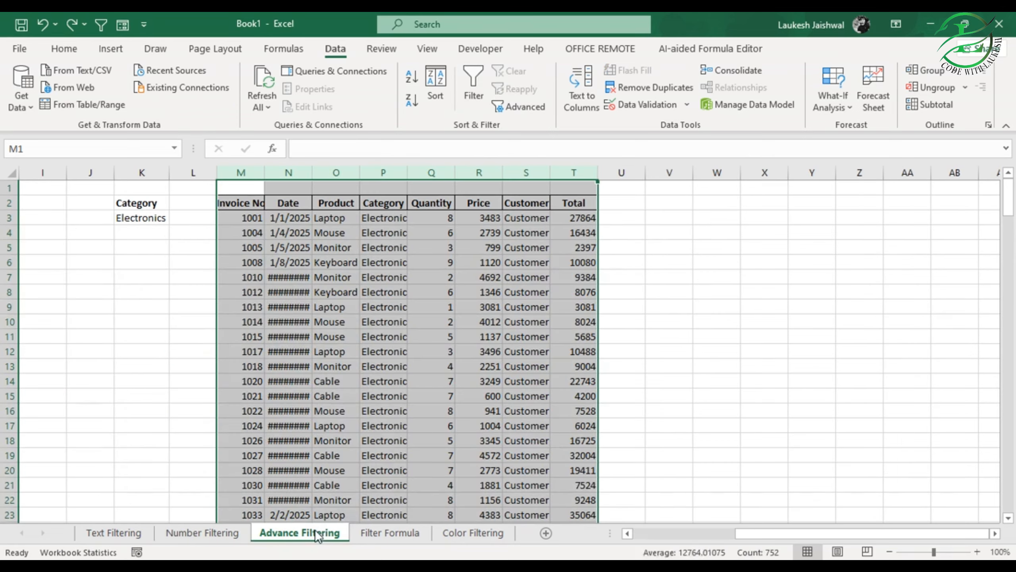
click(662, 287)
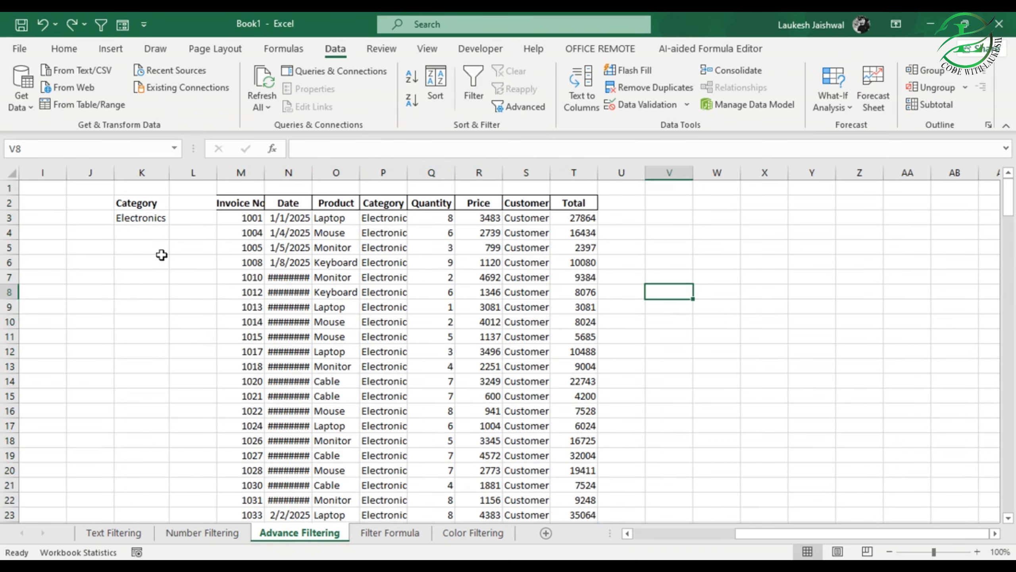
click(137, 203)
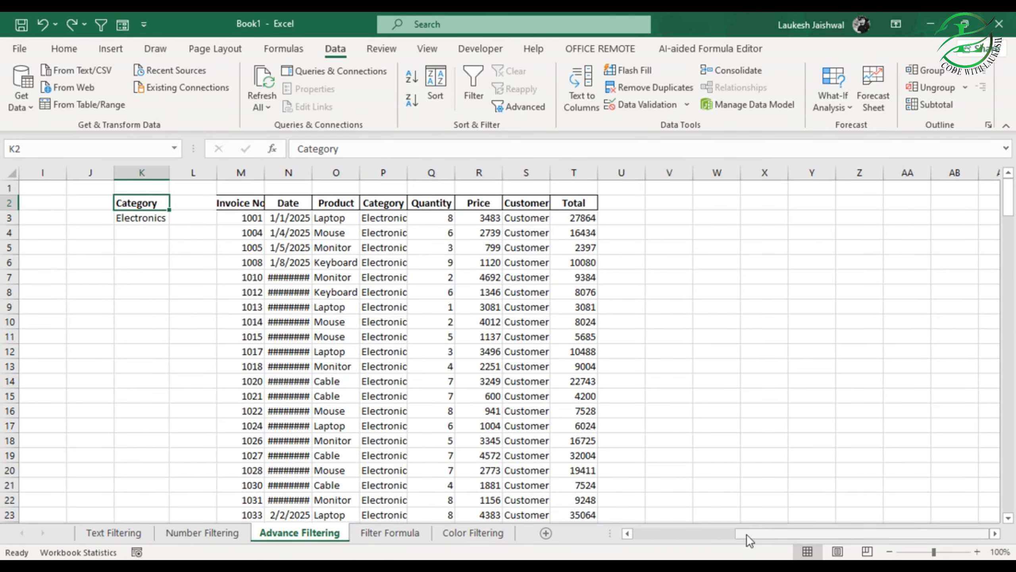
drag(749, 536, 658, 536)
click(483, 251)
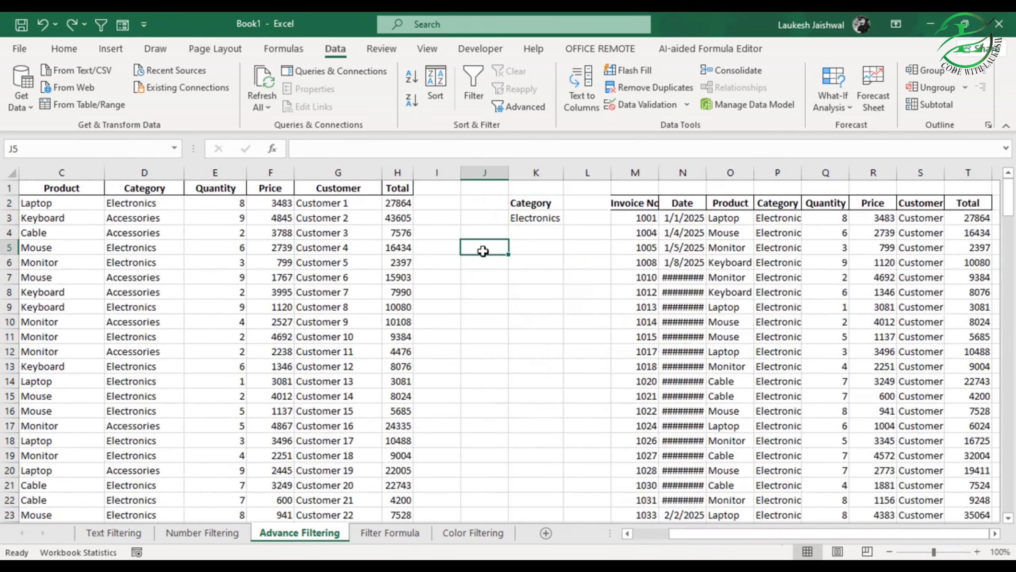
text(Product)
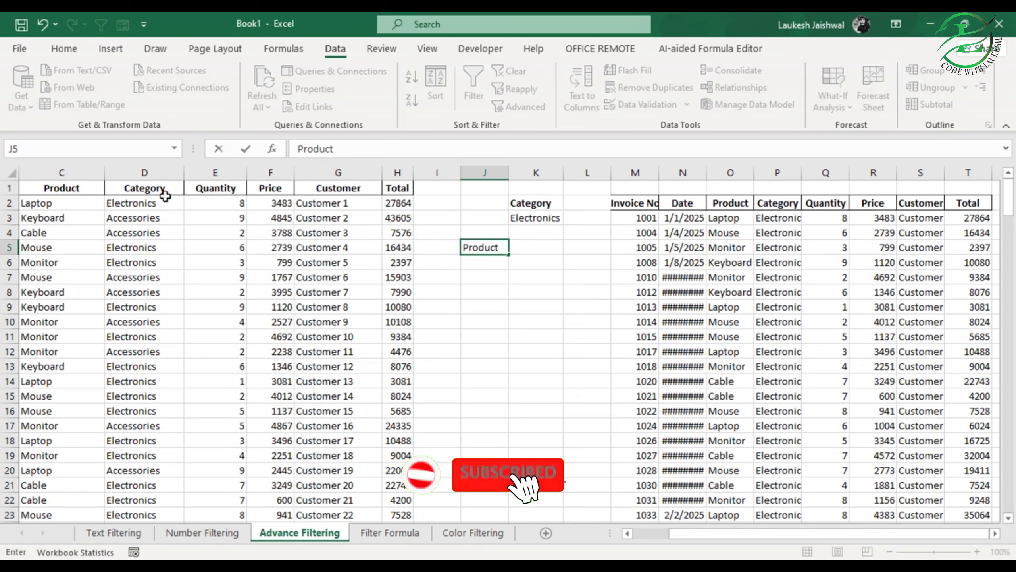
click(489, 263)
text(Laptop)
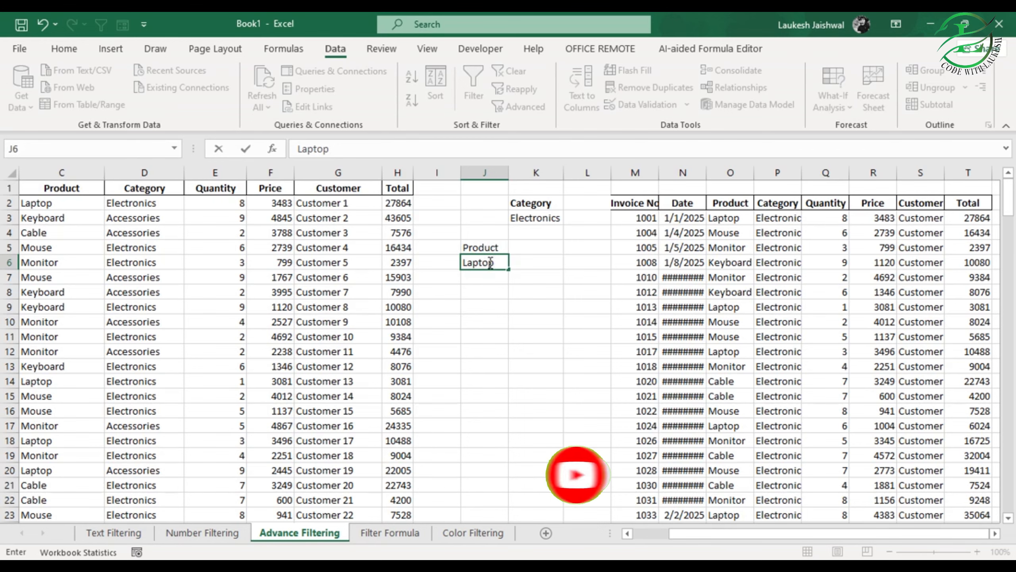
click(486, 323)
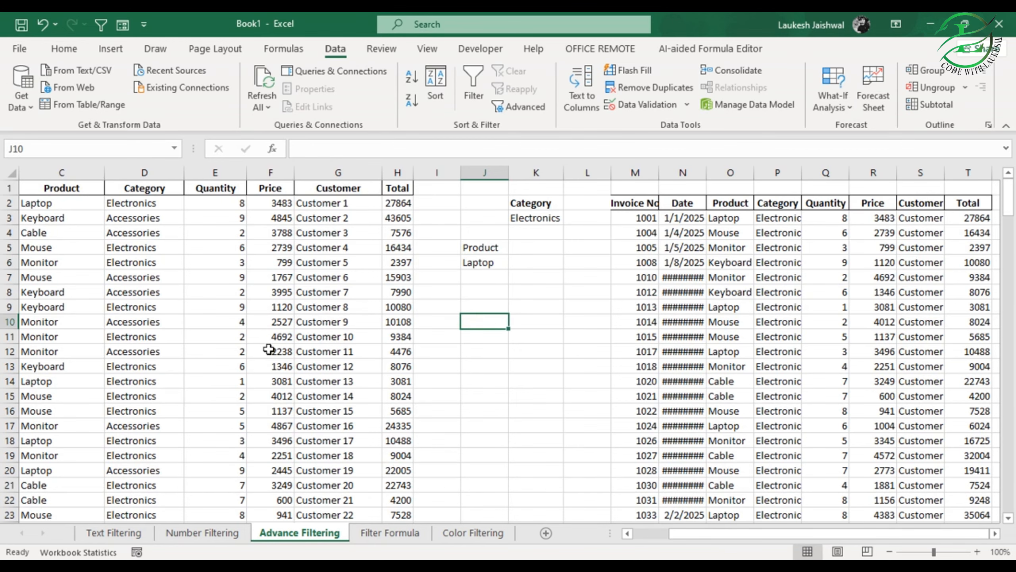
Step: Start an Advanced Filter on the invoice list $A$1:$H$201 and set its criteria range to $J$5:$J$6
click(194, 336)
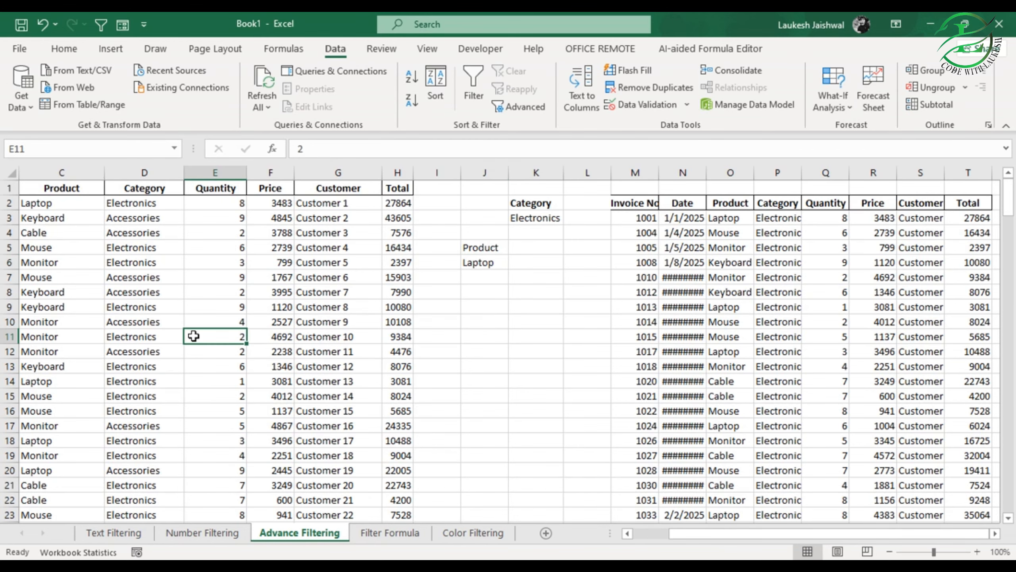
click(520, 106)
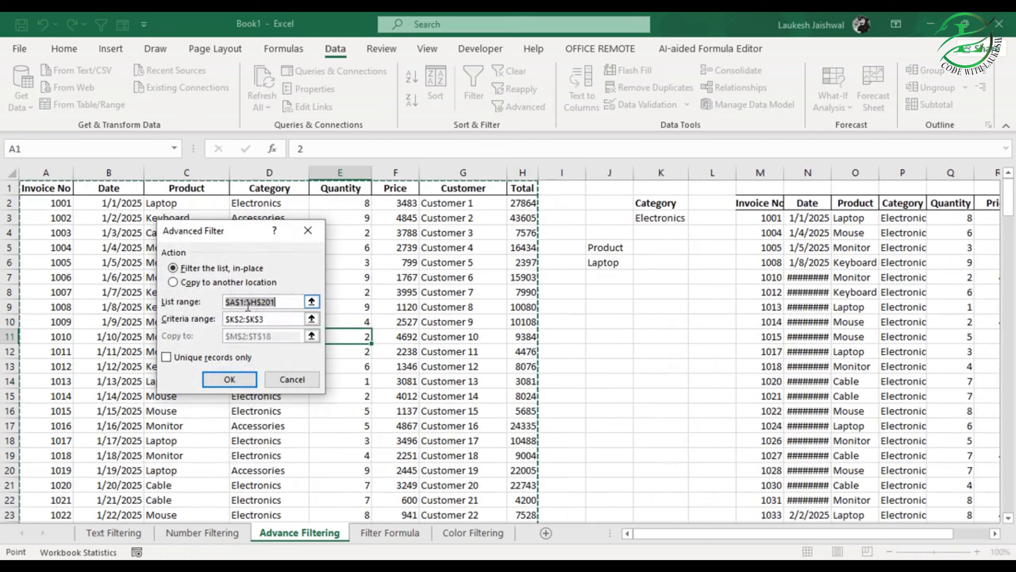
click(264, 319)
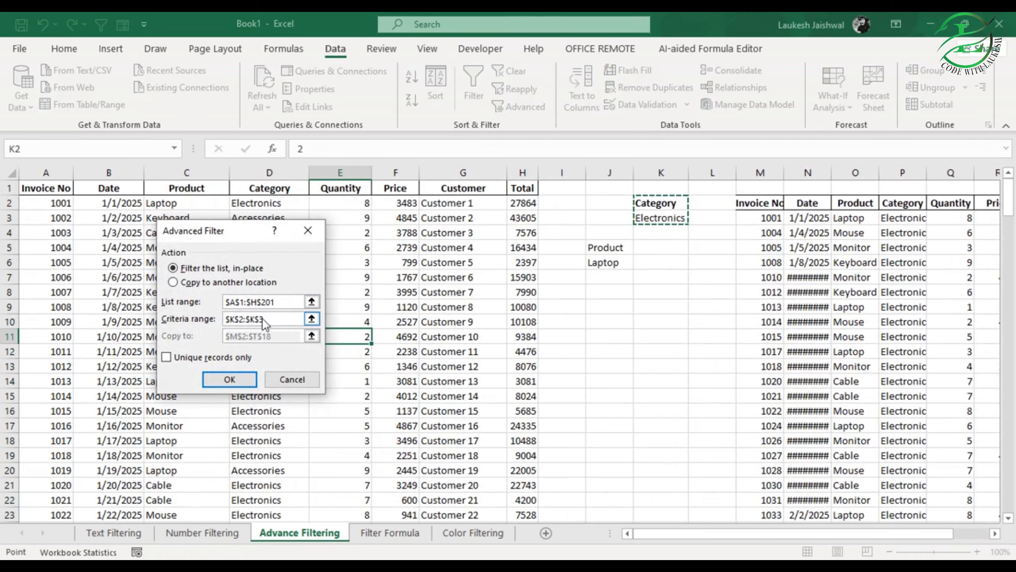
key(BackSpace)
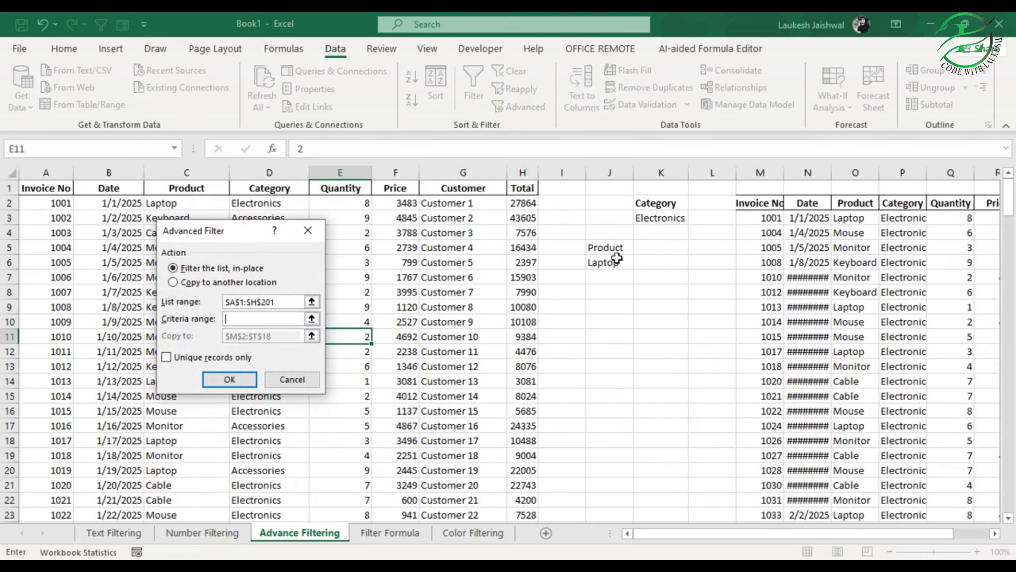
drag(611, 250, 609, 266)
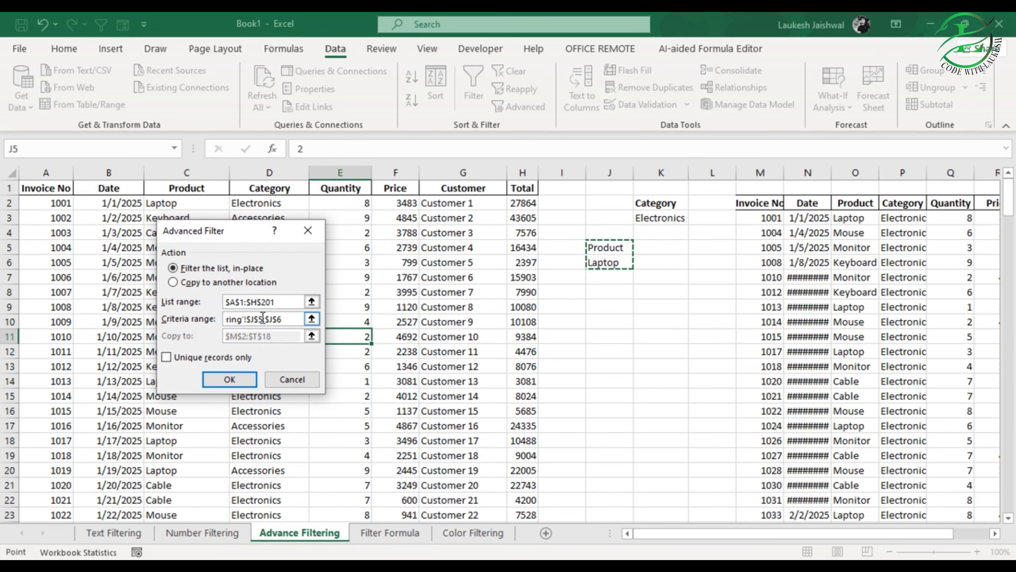
Step: Have the Advanced Filter copy the Laptop records to another location, $V$2:$AC$11, and allow copying beyond the destination range
click(173, 282)
drag(283, 336, 209, 336)
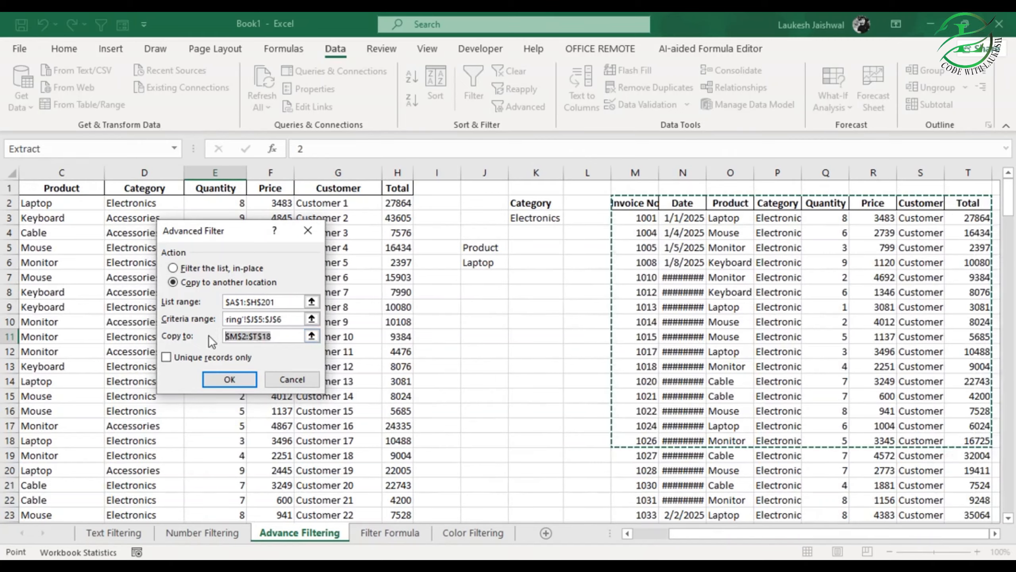
key(BackSpace)
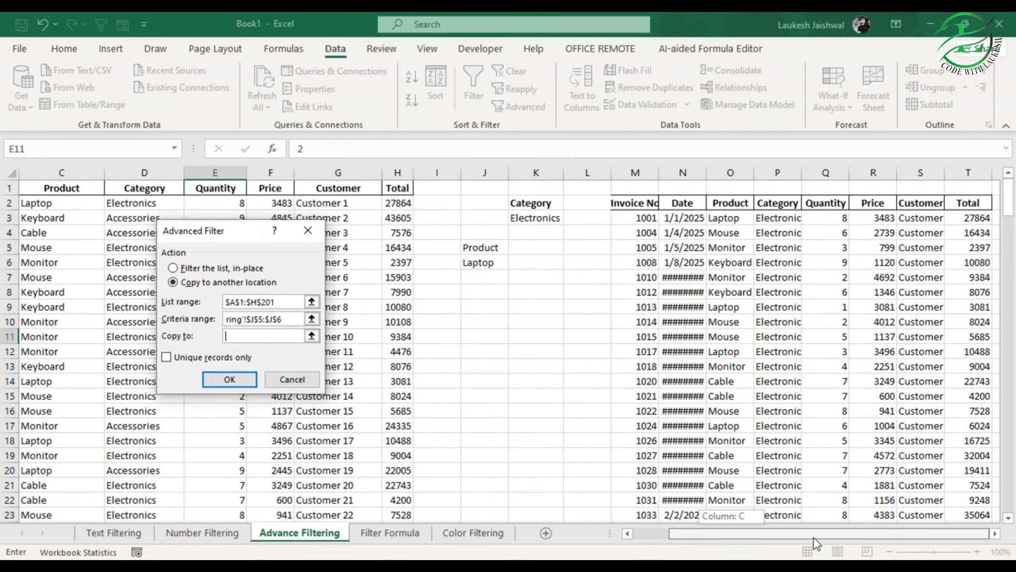
click(995, 533)
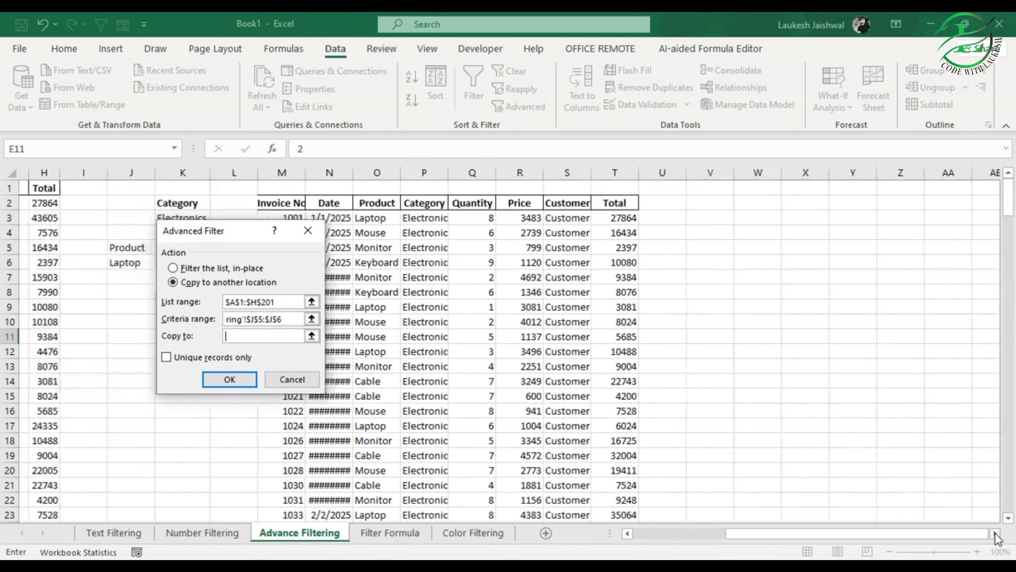
drag(672, 202, 980, 338)
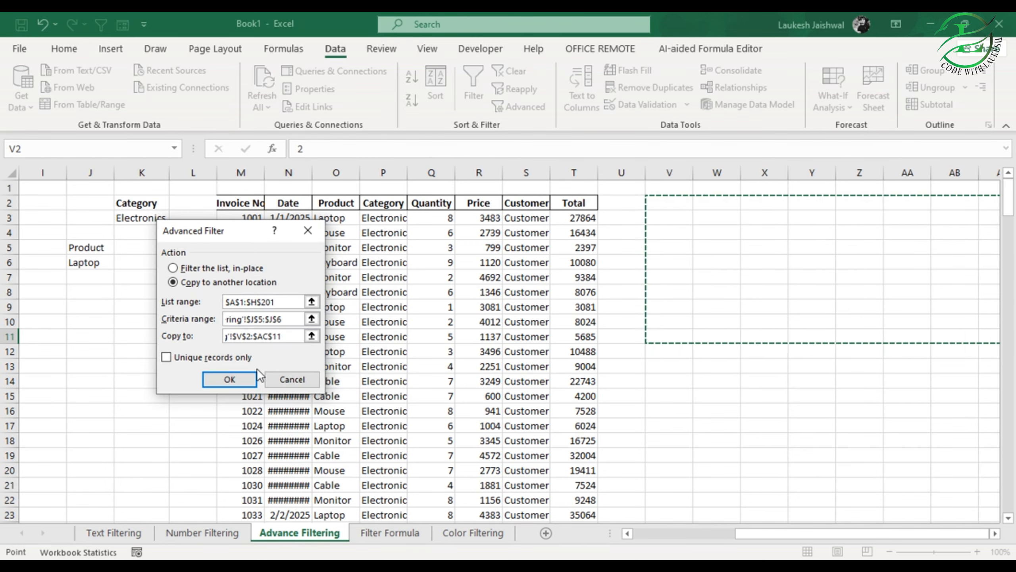
click(229, 380)
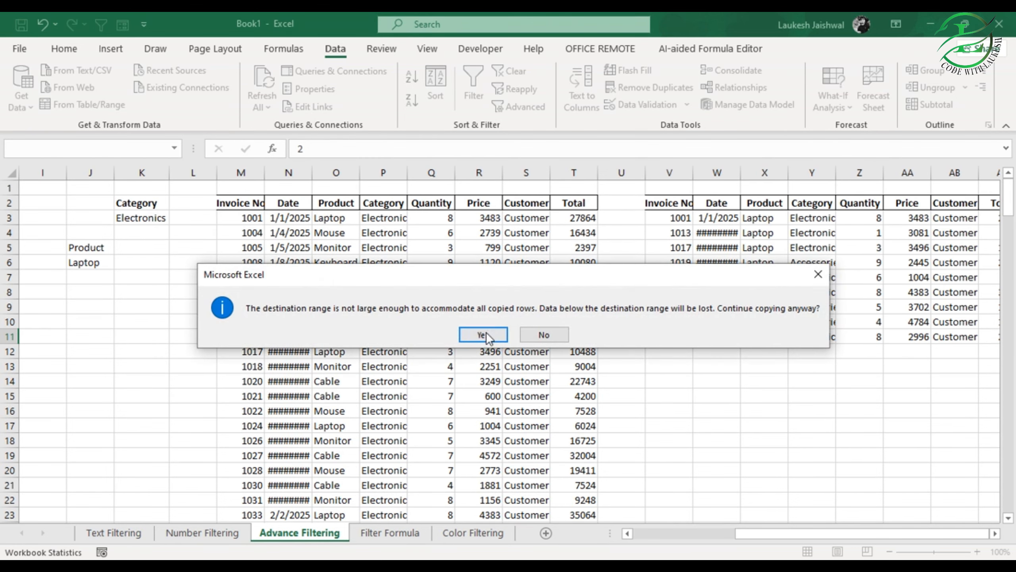
click(482, 334)
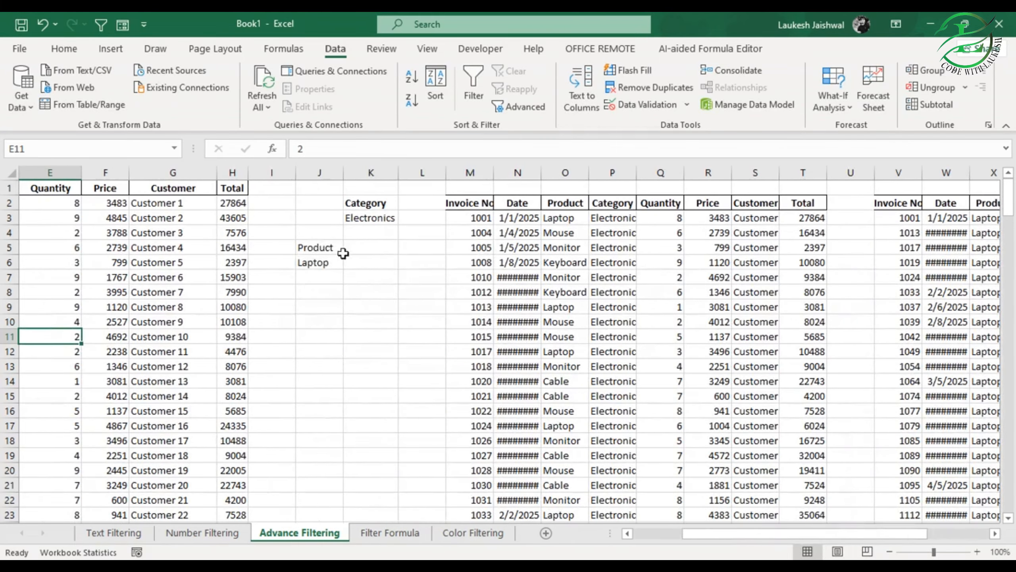
Step: Examine the Product column of the copied Laptop records down to the last row and return to the invoice list
drag(886, 535, 947, 534)
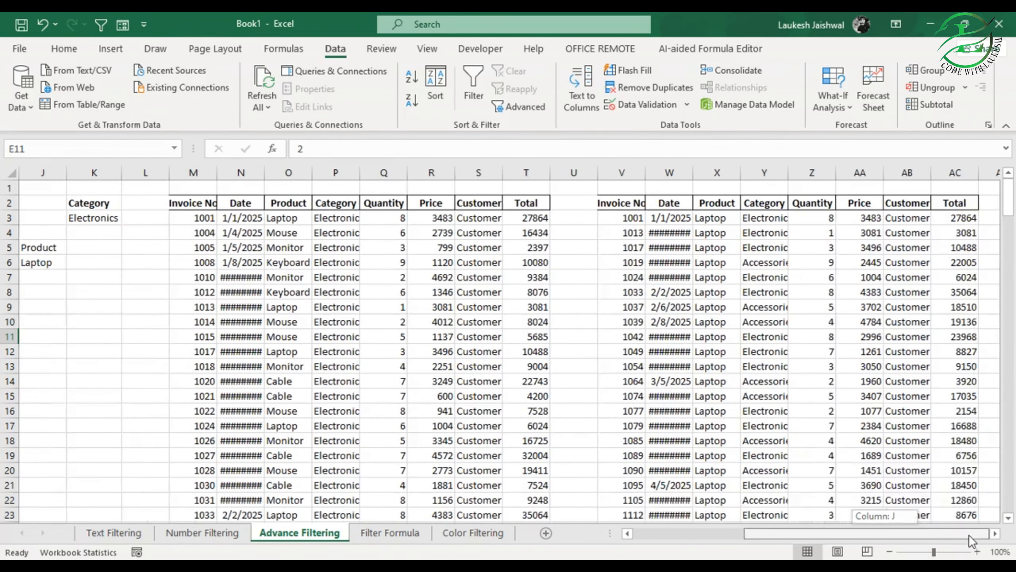
drag(716, 218, 717, 412)
scroll(716, 434, down, 6)
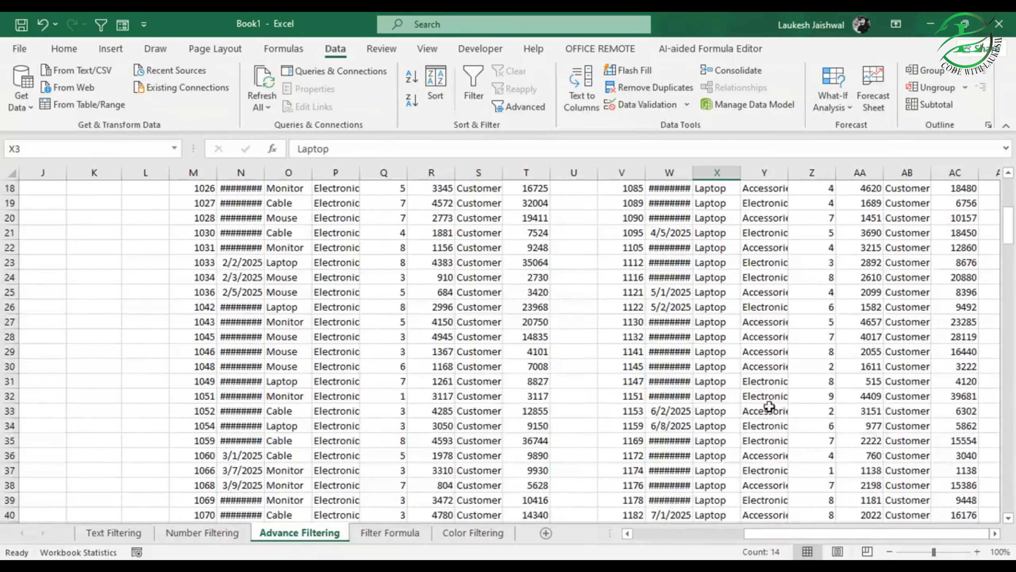
scroll(714, 449, down, 4)
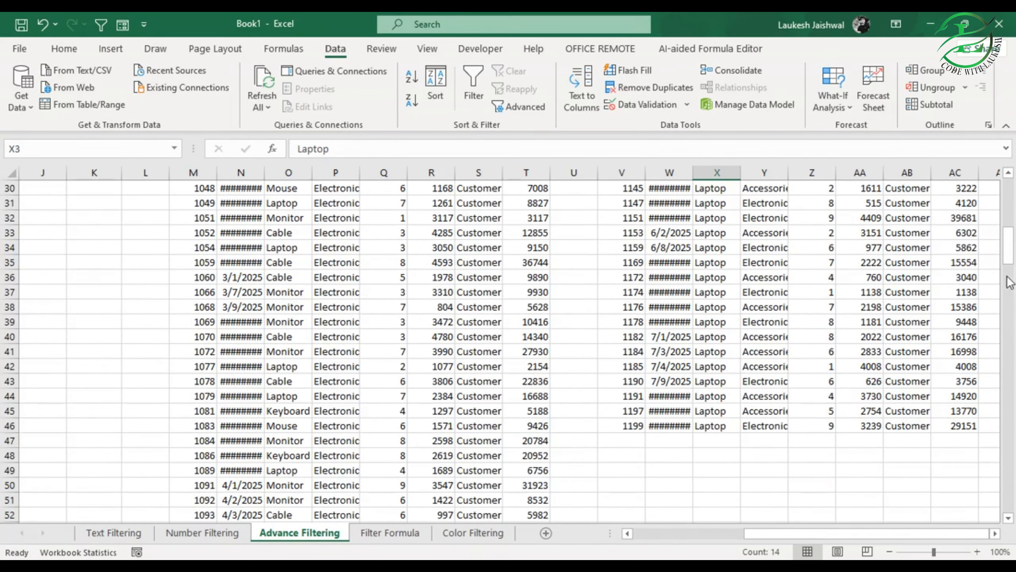
drag(1009, 245, 1009, 188)
drag(770, 536, 636, 535)
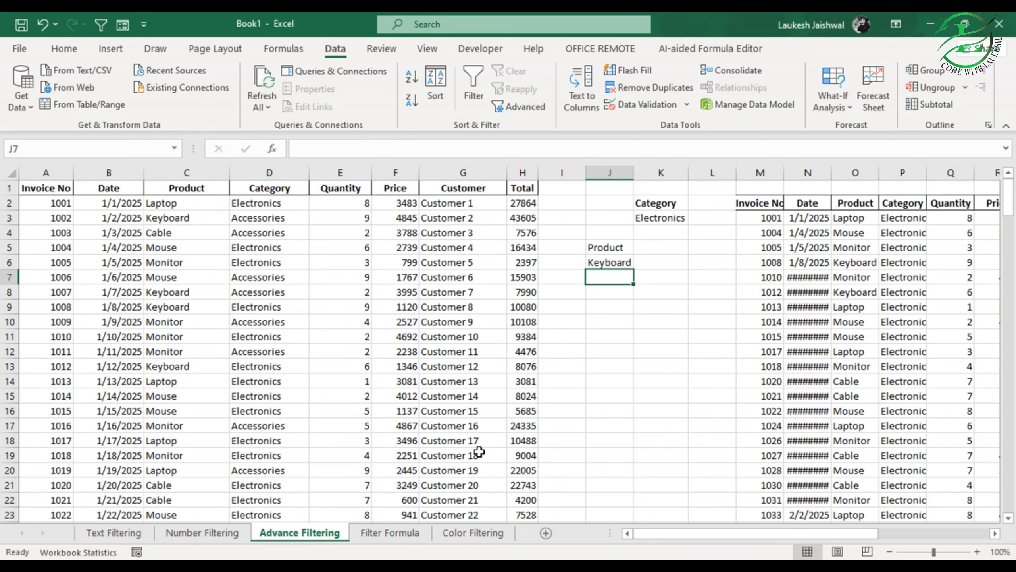
Step: On the Filter Formula sheet, enter the header Product in cell J2 and Laptop in cell J3
click(395, 534)
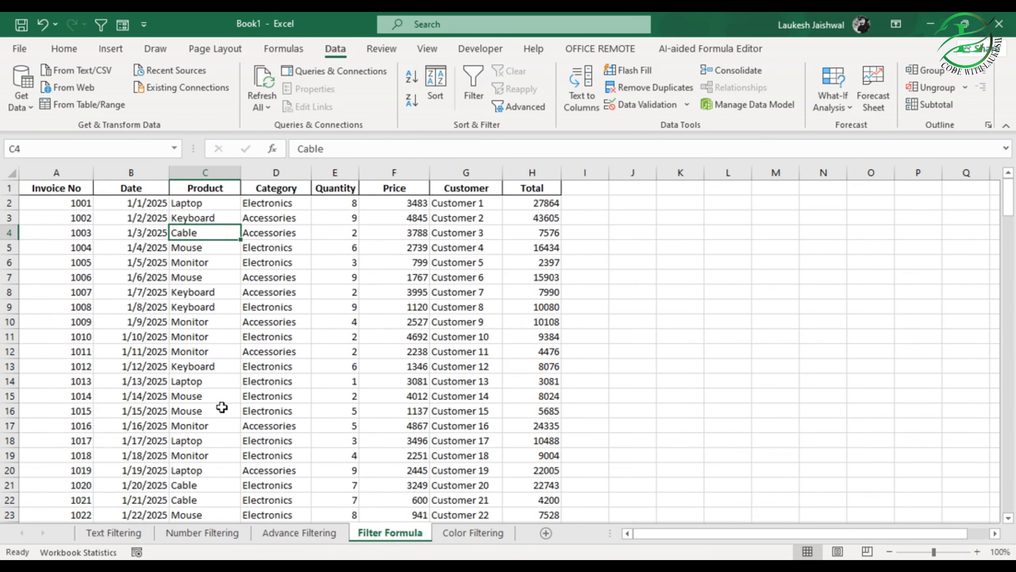
scroll(221, 408, down, 2)
scroll(221, 408, up, 2)
click(674, 201)
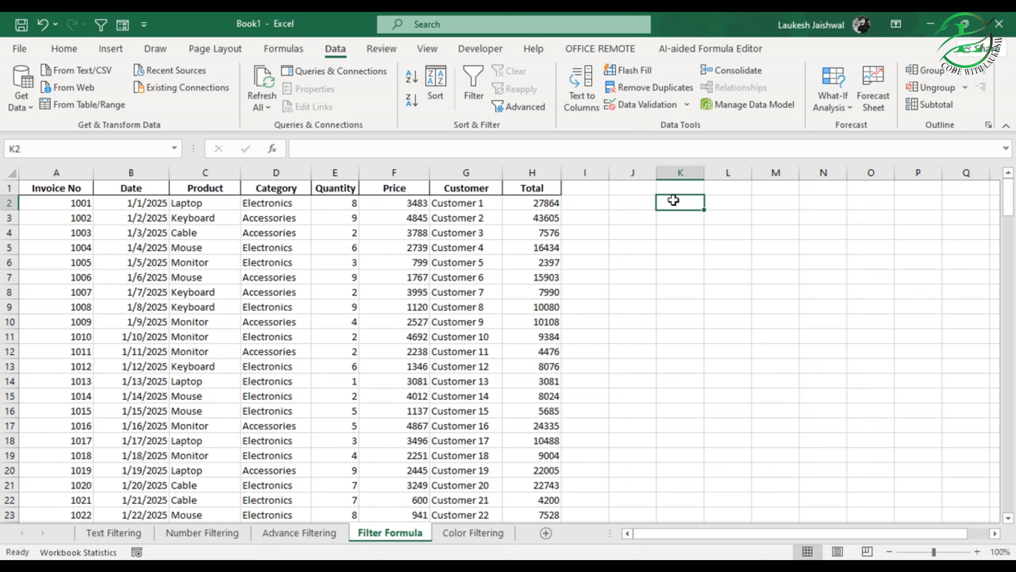
click(645, 201)
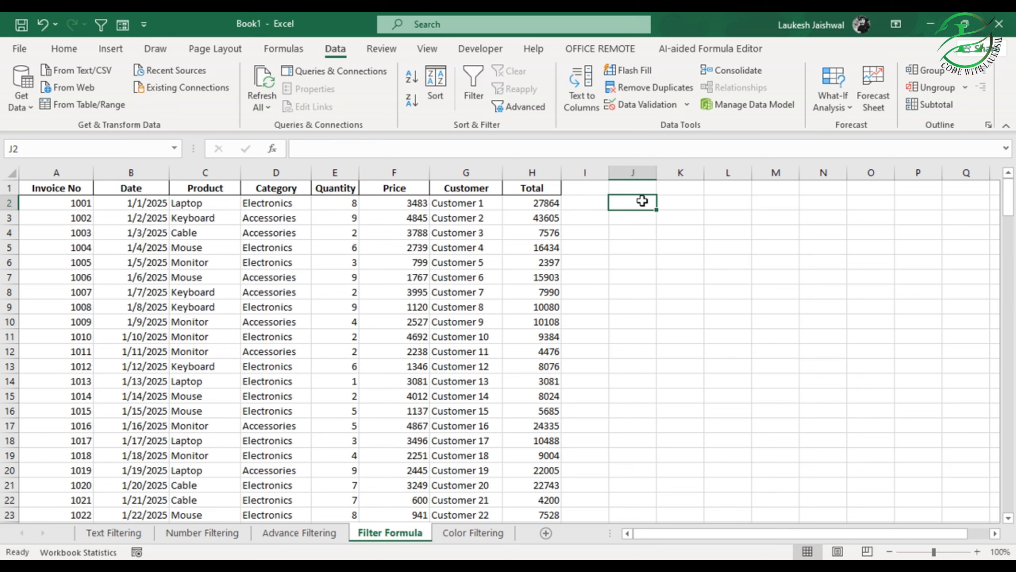
text(P)
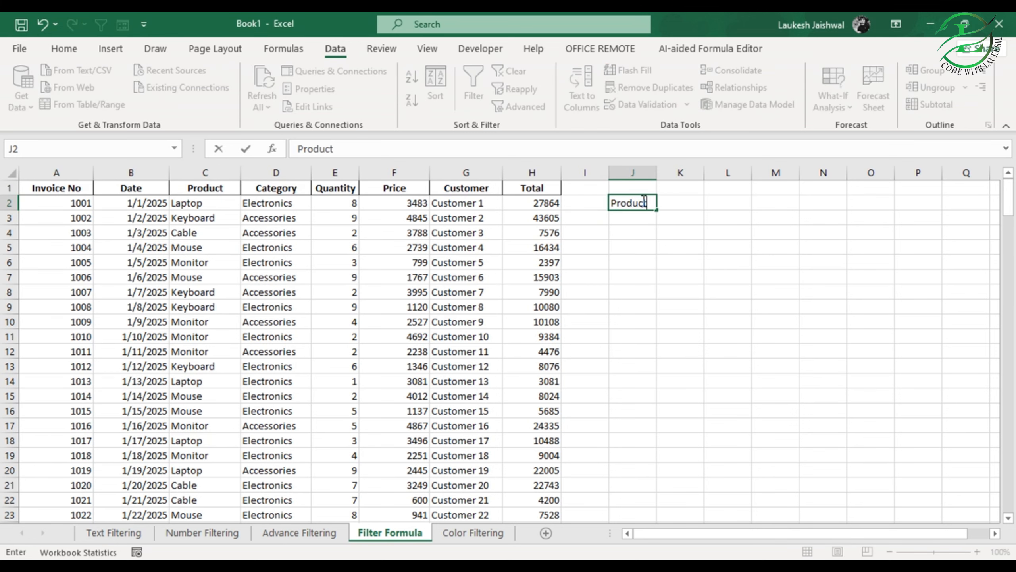
text(roduct)
key(Return)
text(Laptop)
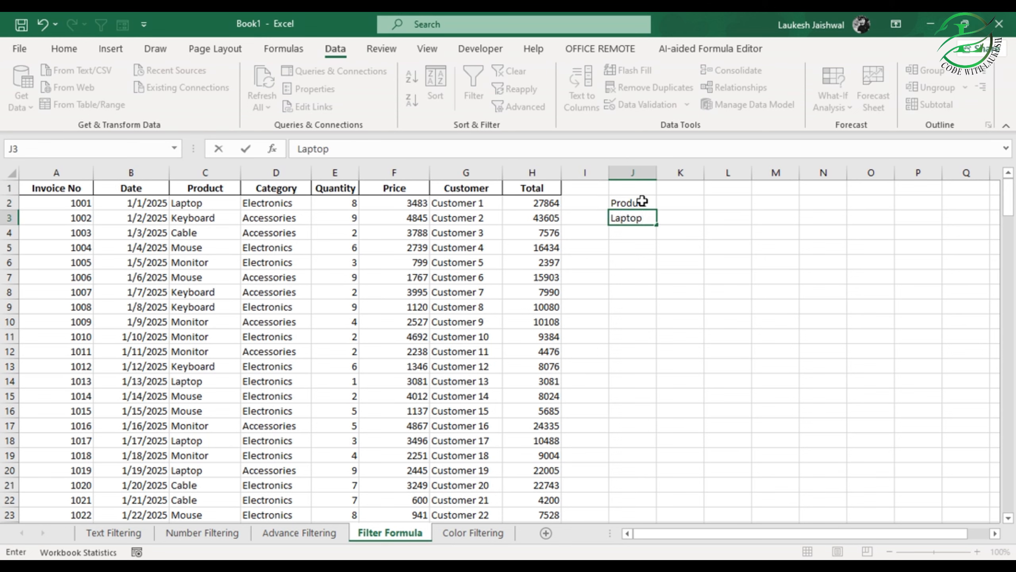
Step: Make the Product criteria header in cell J2 bold and red
click(643, 201)
click(64, 48)
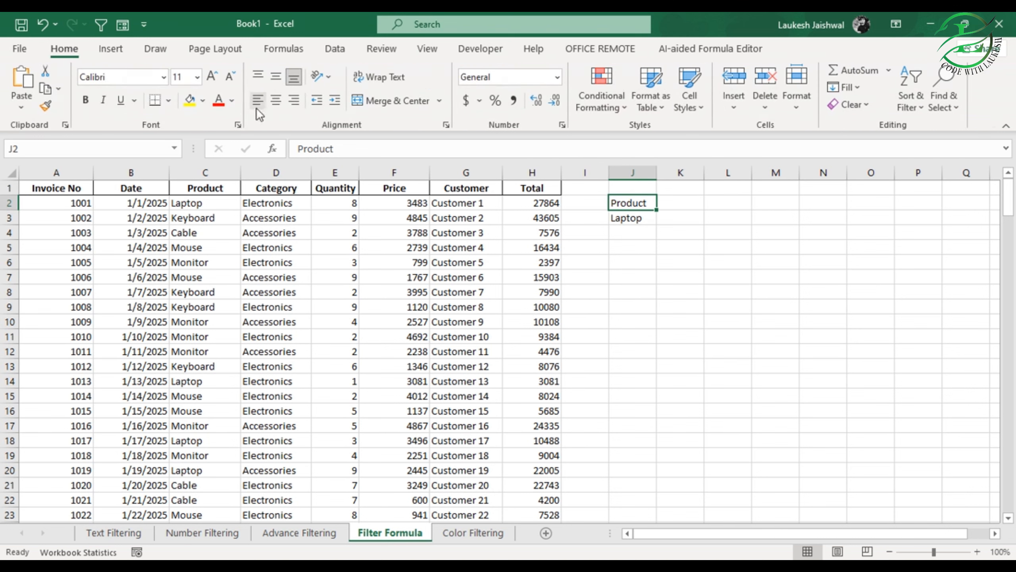
key(ctrl+b)
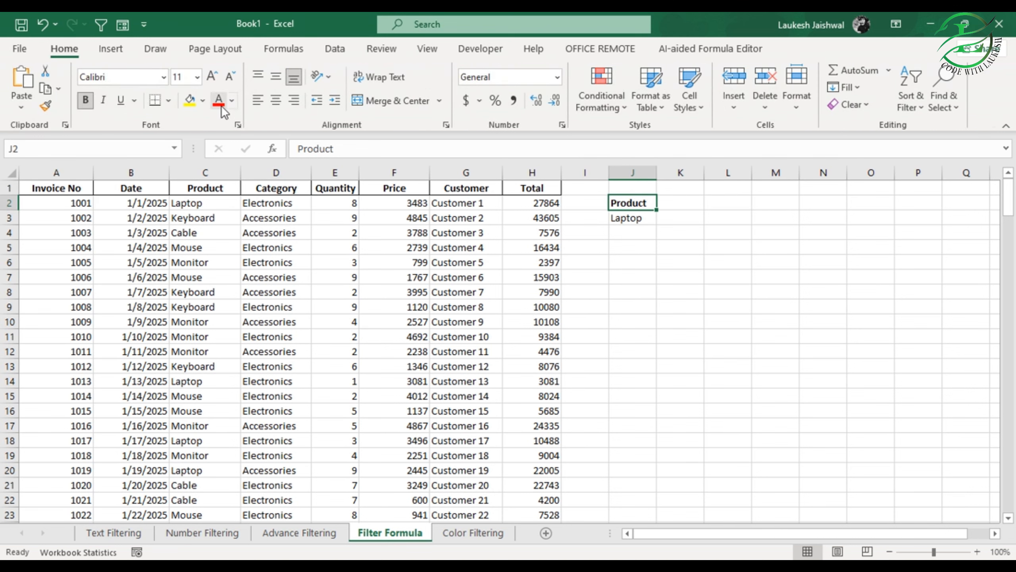
click(218, 100)
click(642, 262)
Step: Make the Laptop criterion in cell J3 bold, leaving its font colour choice unapplied
click(618, 219)
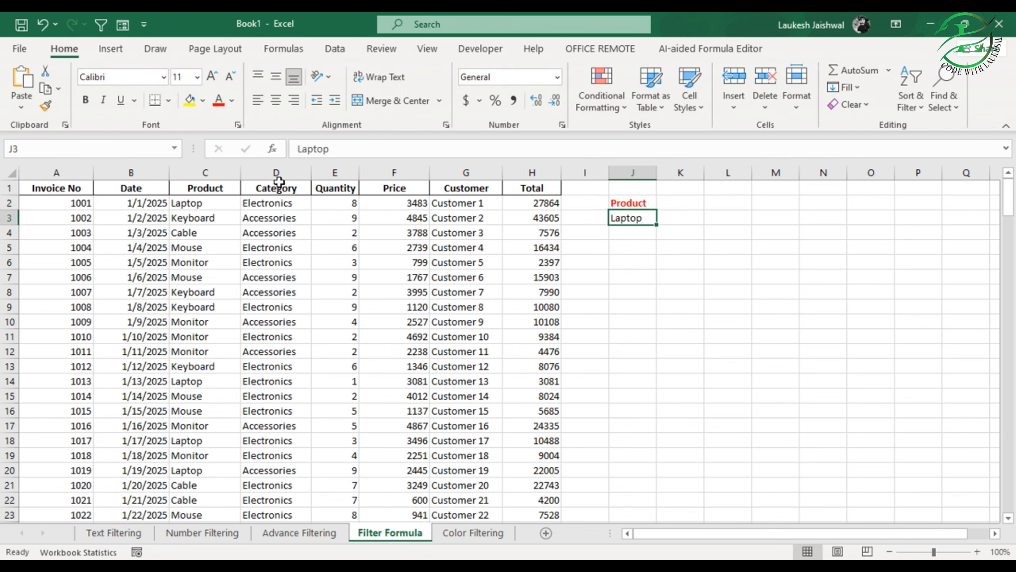
click(232, 100)
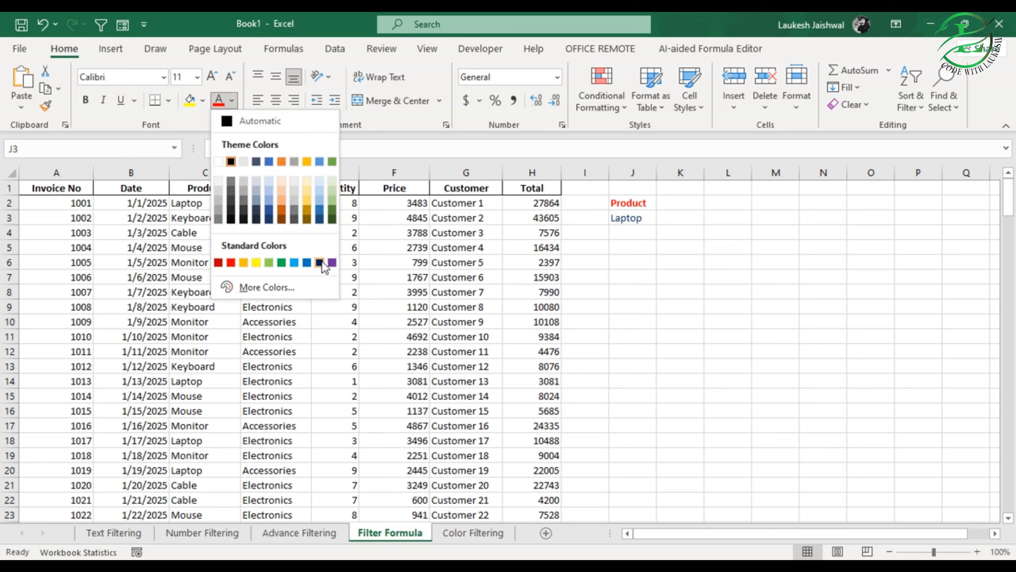
click(584, 263)
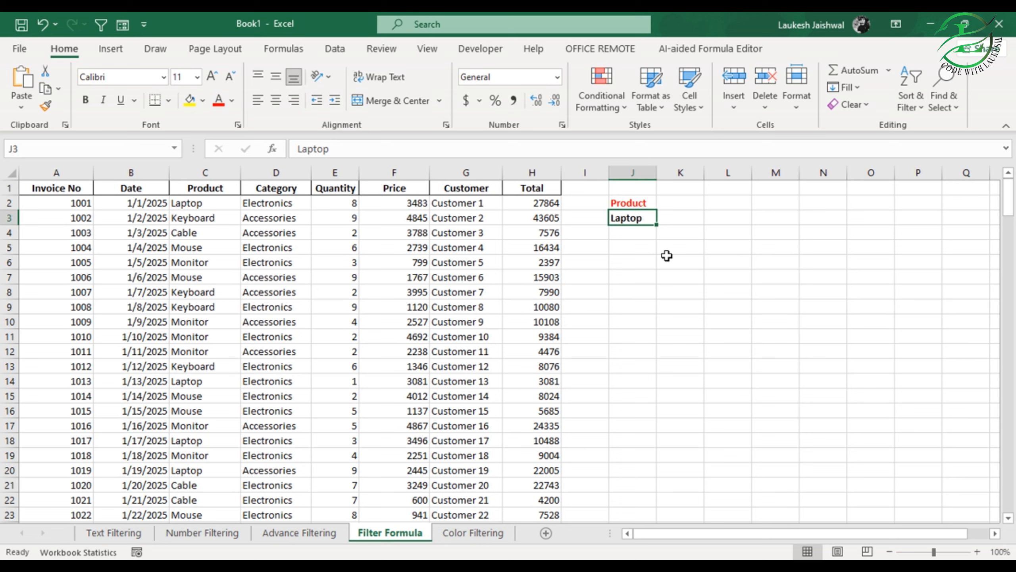
click(644, 260)
click(650, 200)
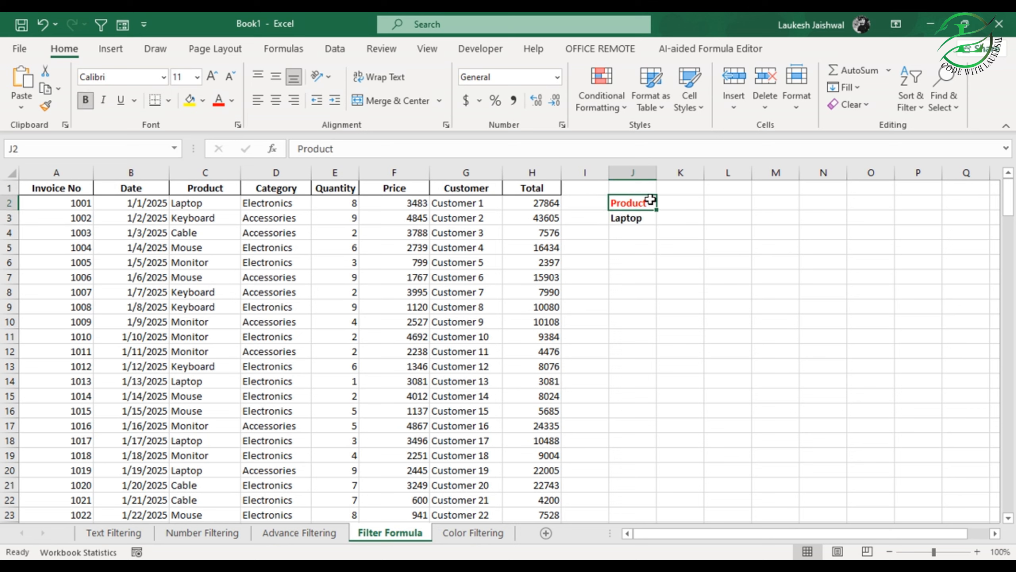
click(642, 222)
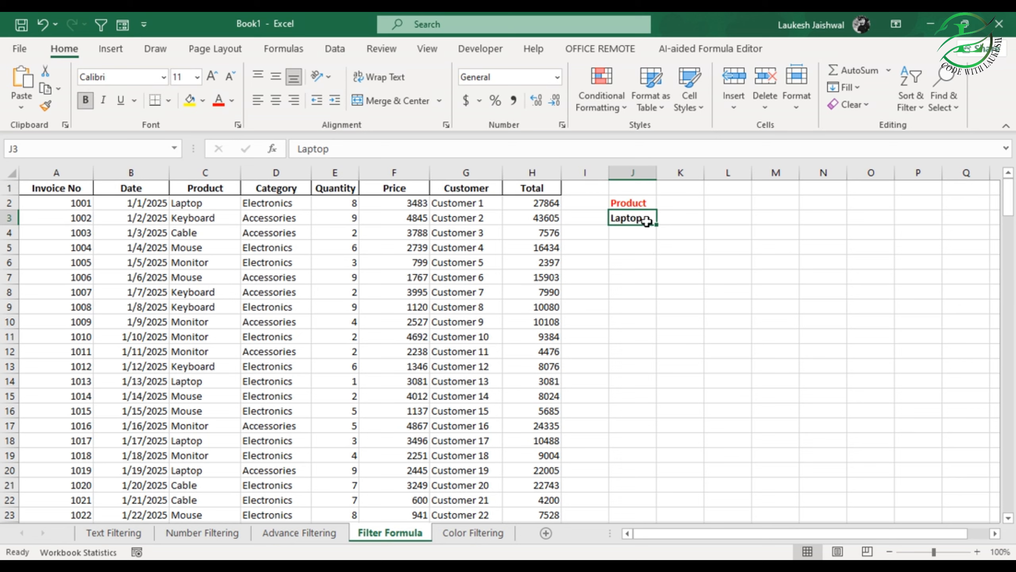
drag(676, 218, 1001, 296)
drag(761, 538, 644, 540)
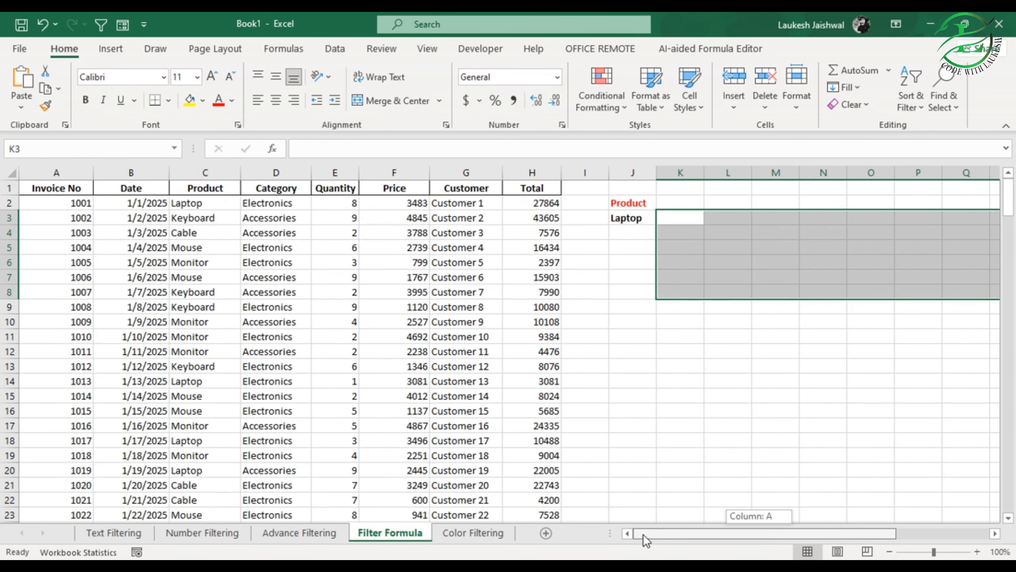
click(701, 339)
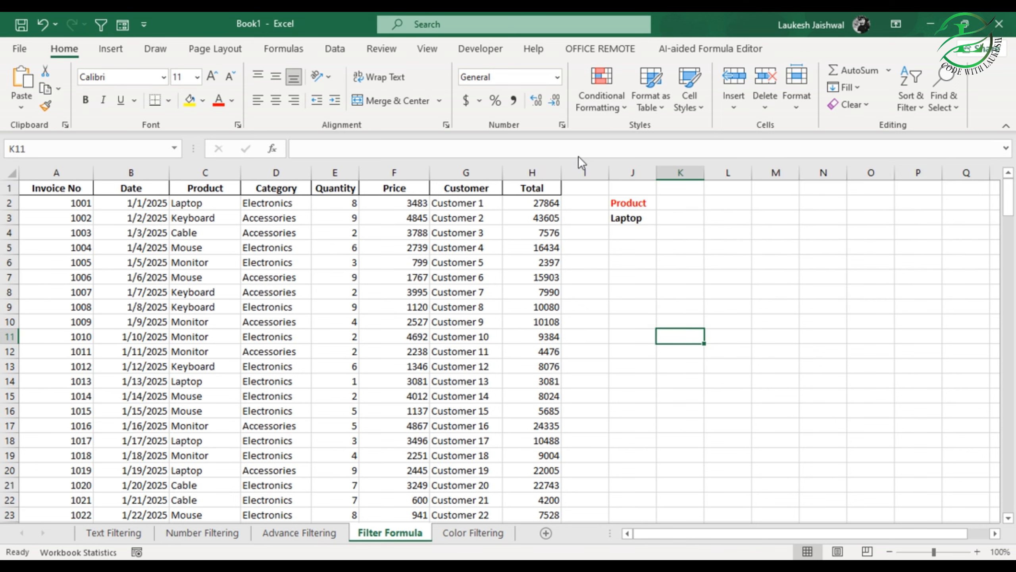
click(336, 49)
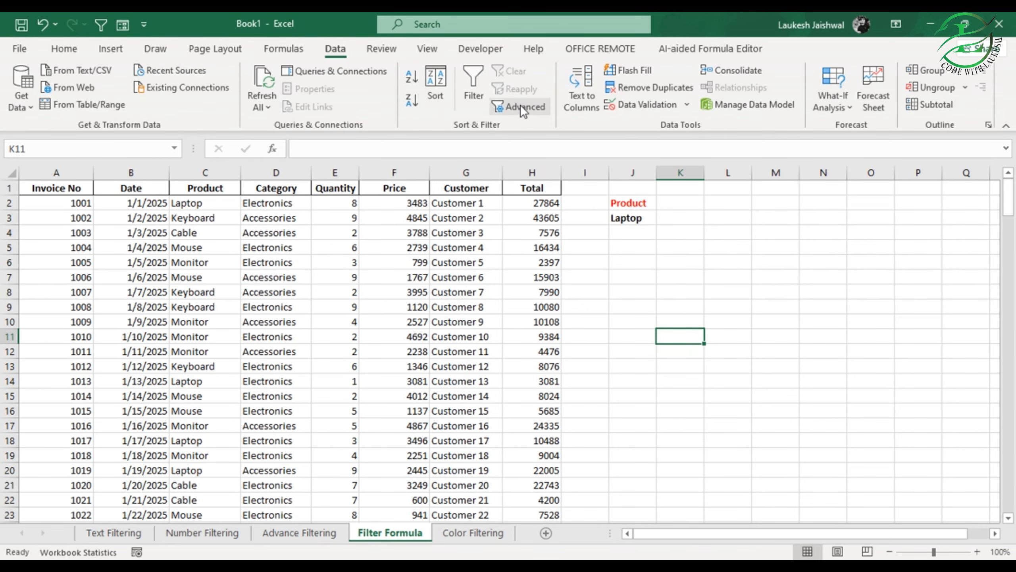
click(783, 306)
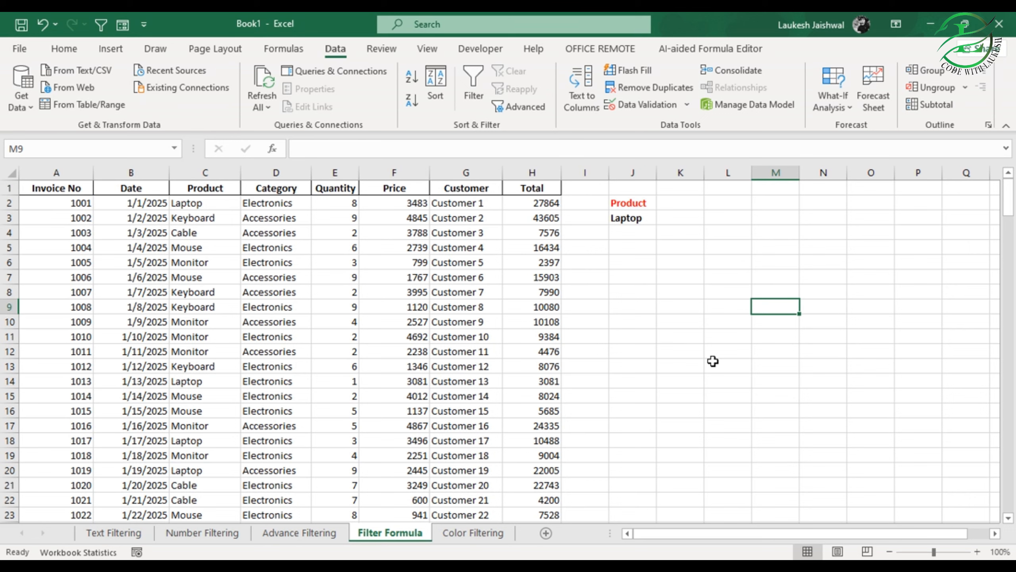
Step: Copy the invoice headers from A1:H1 to L2:S2 and adjust the column widths to suit the pasted headers
drag(56, 191, 527, 196)
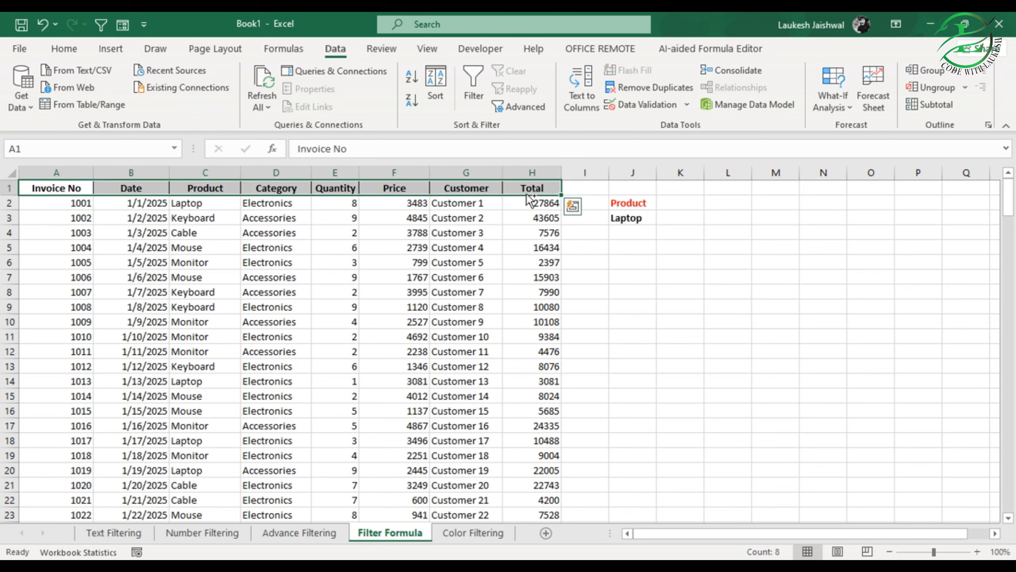
key(ctrl+c)
drag(689, 534, 726, 531)
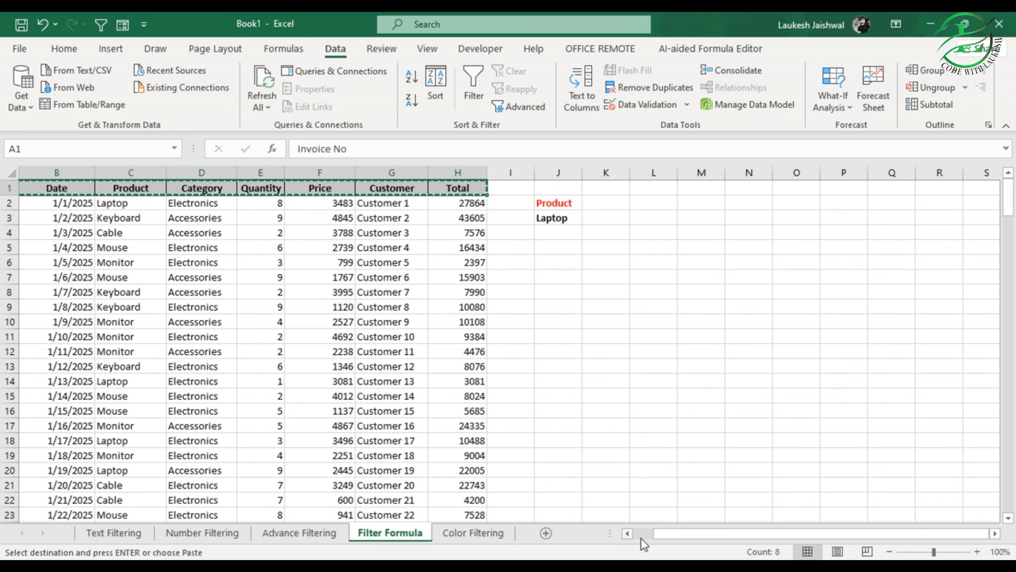
mouse_move(660, 531)
mouse_down()
mouse_move(637, 531)
mouse_move(660, 538)
mouse_up()
click(608, 202)
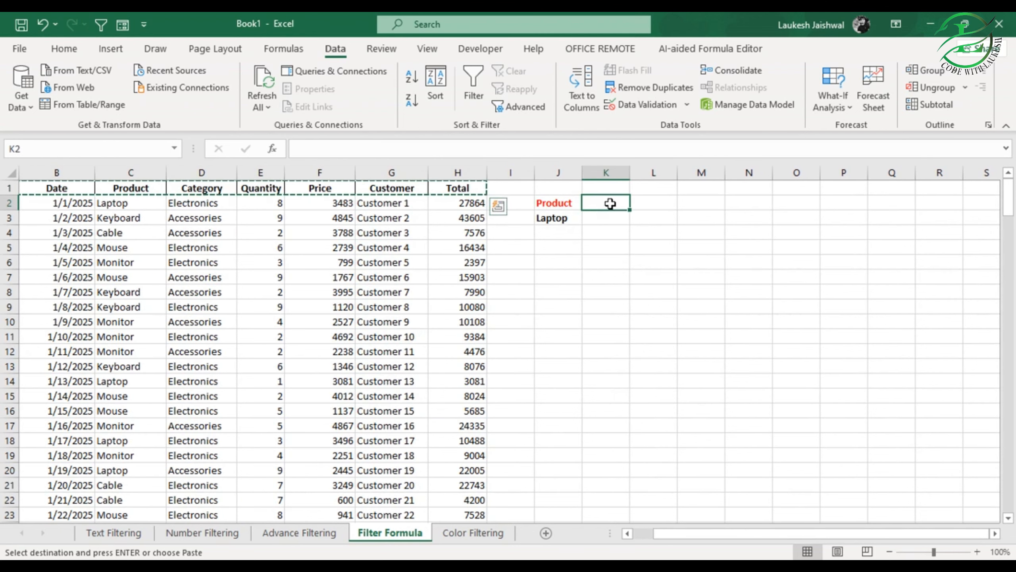
click(664, 207)
drag(664, 206, 873, 209)
key(ctrl+v)
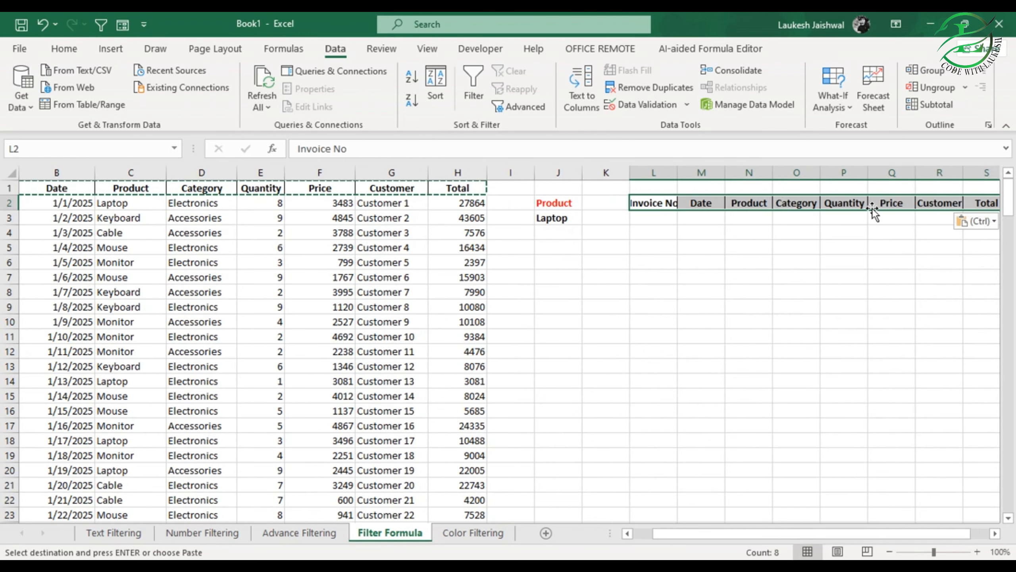
drag(677, 172, 710, 173)
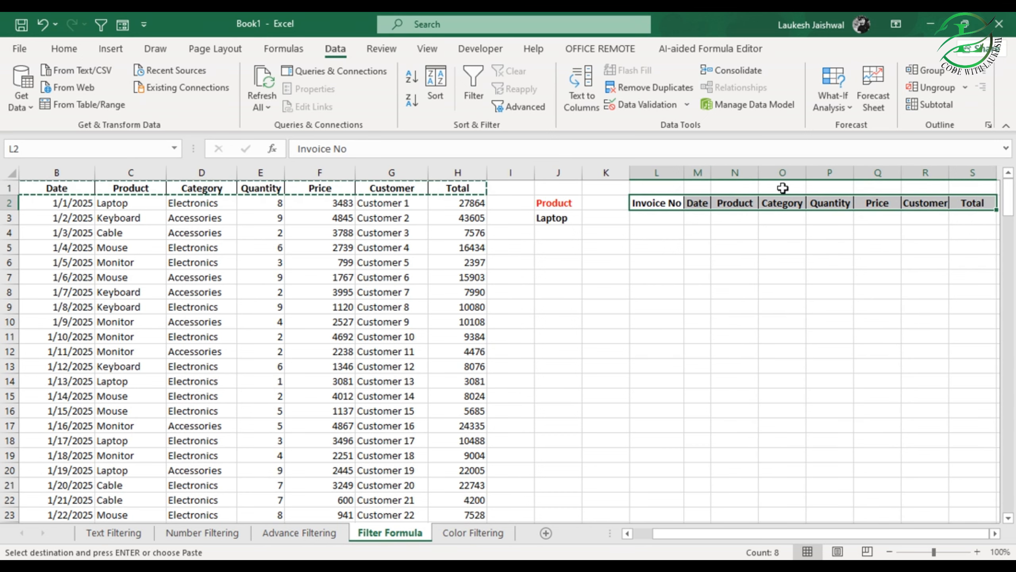
click(906, 308)
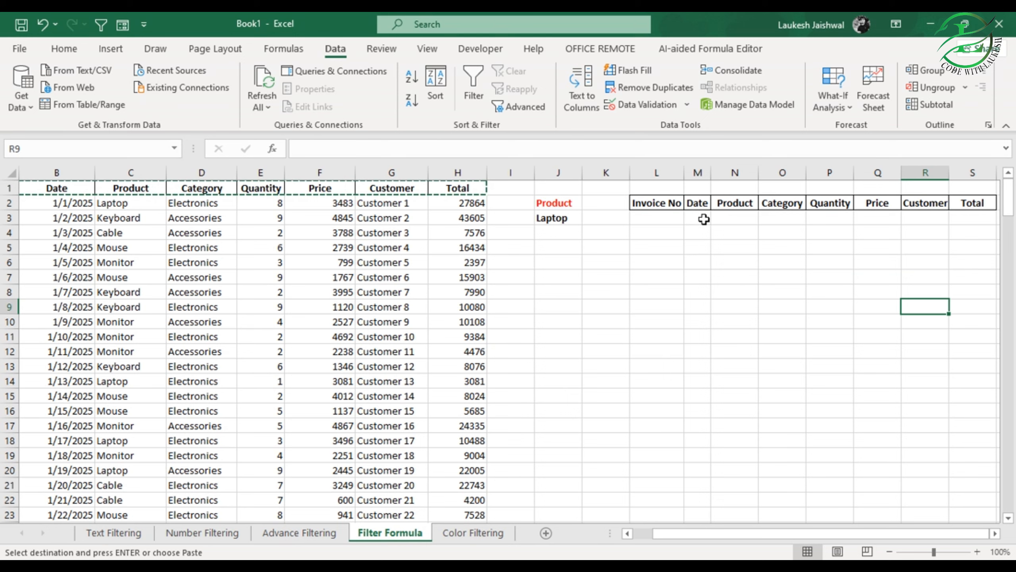
Step: End the header copy mode and fill the Total cell H6 down from the cell above it
click(458, 263)
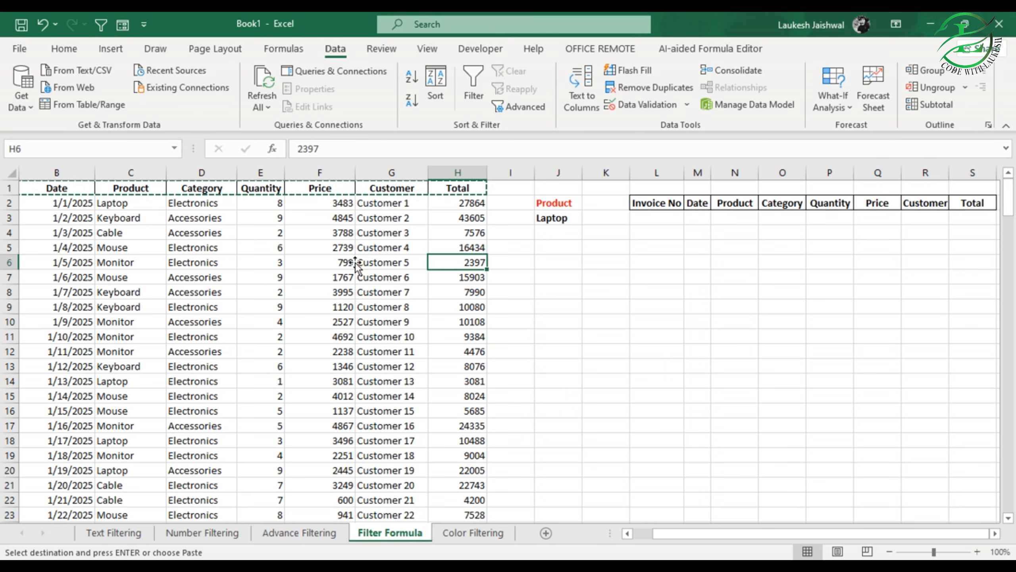
key(Escape)
key(ctrl+d)
click(603, 267)
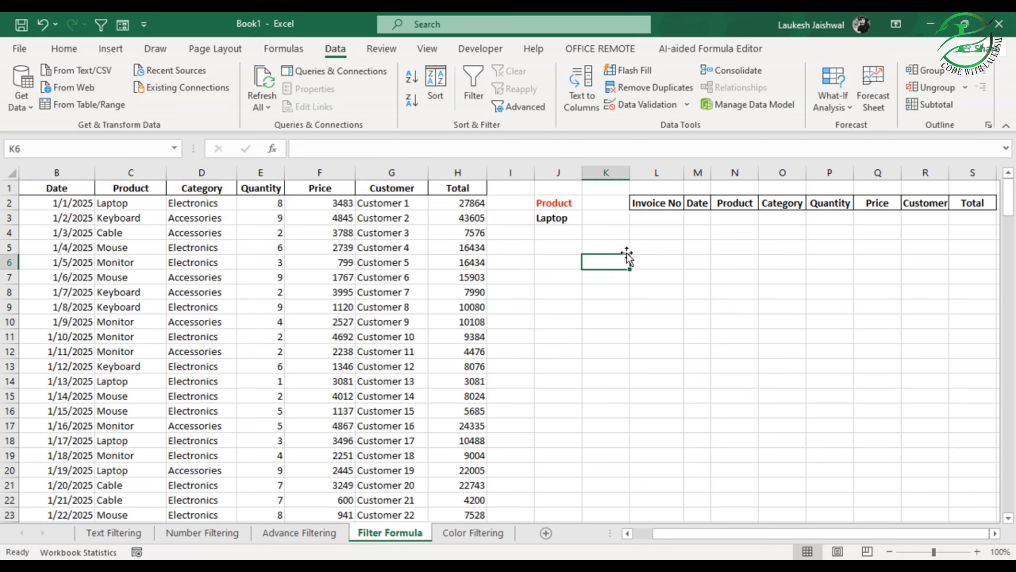
Step: Start a FILTER formula in cell L3 with the invoice range A1:H201 as its array
click(653, 220)
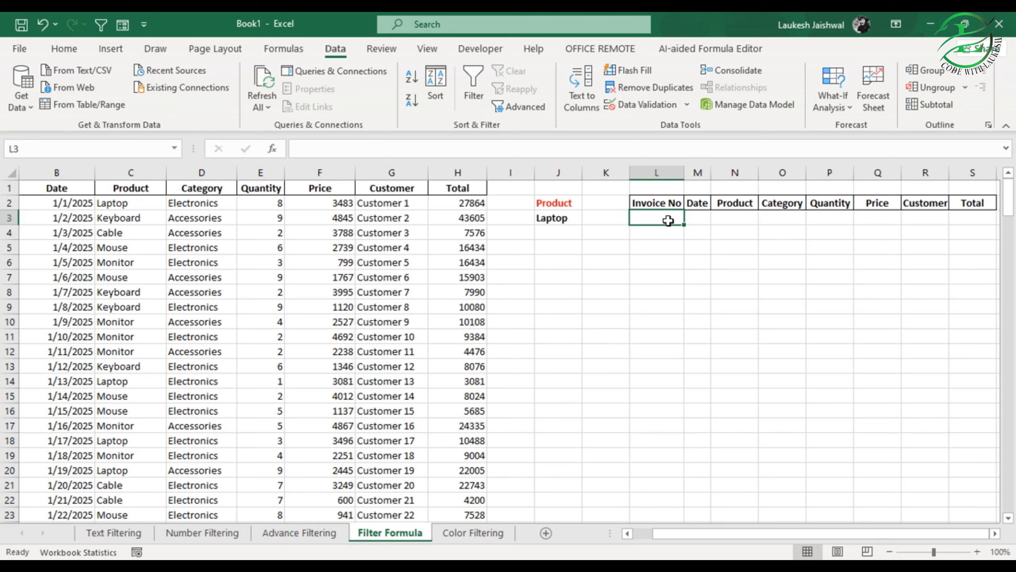
text(=)
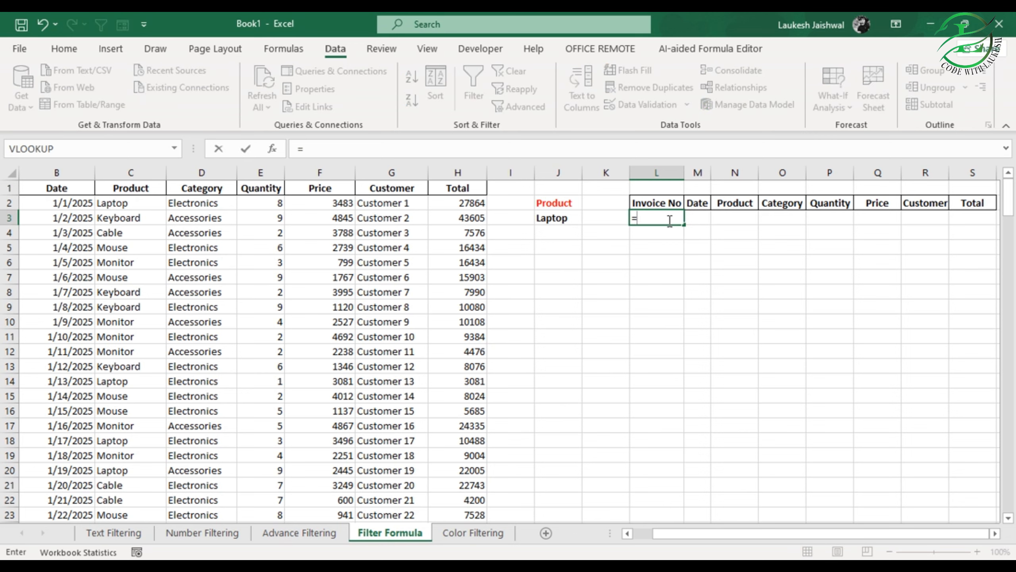
text(fil)
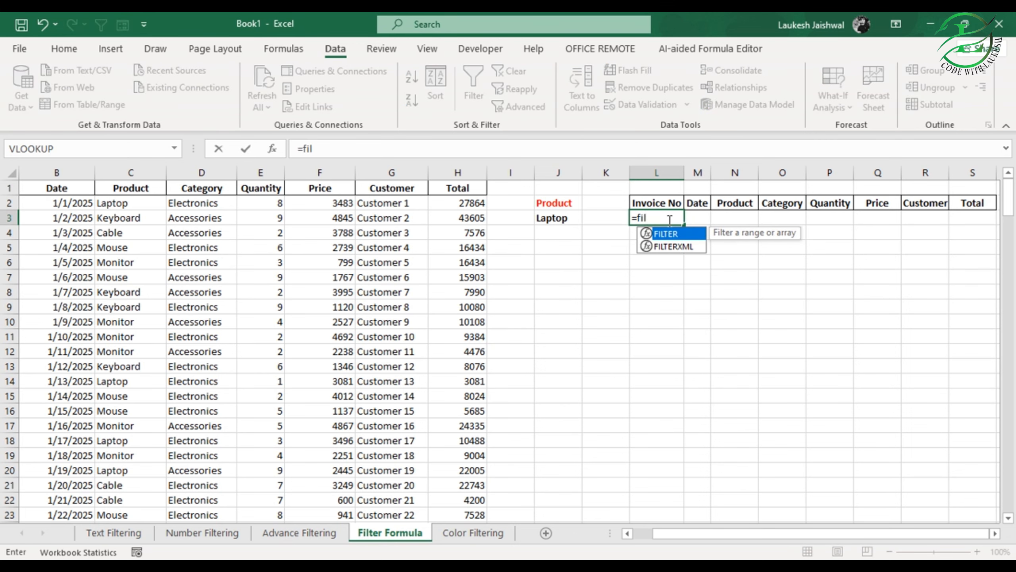
key(Tab)
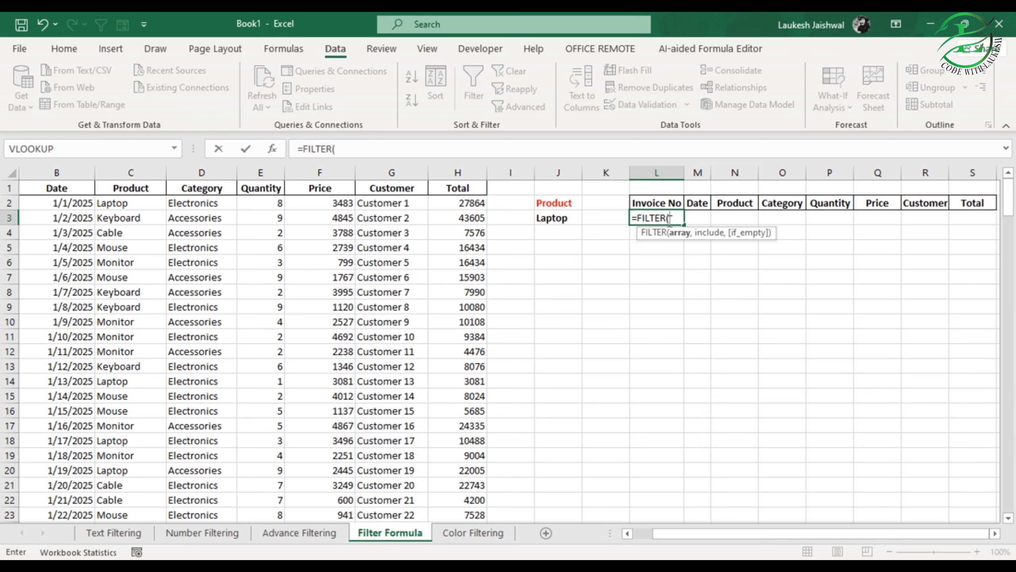
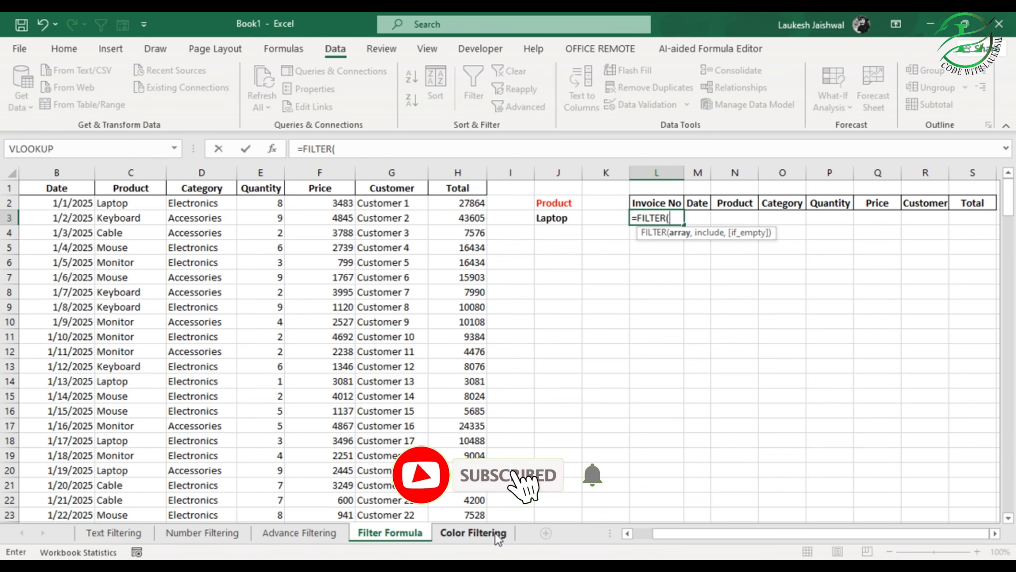
drag(664, 533, 638, 533)
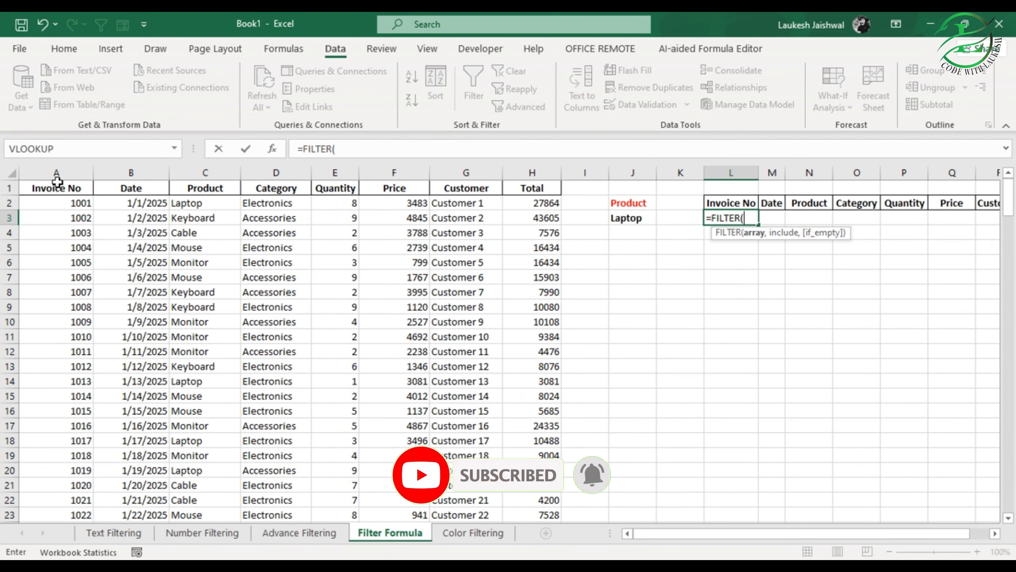
drag(56, 188, 520, 234)
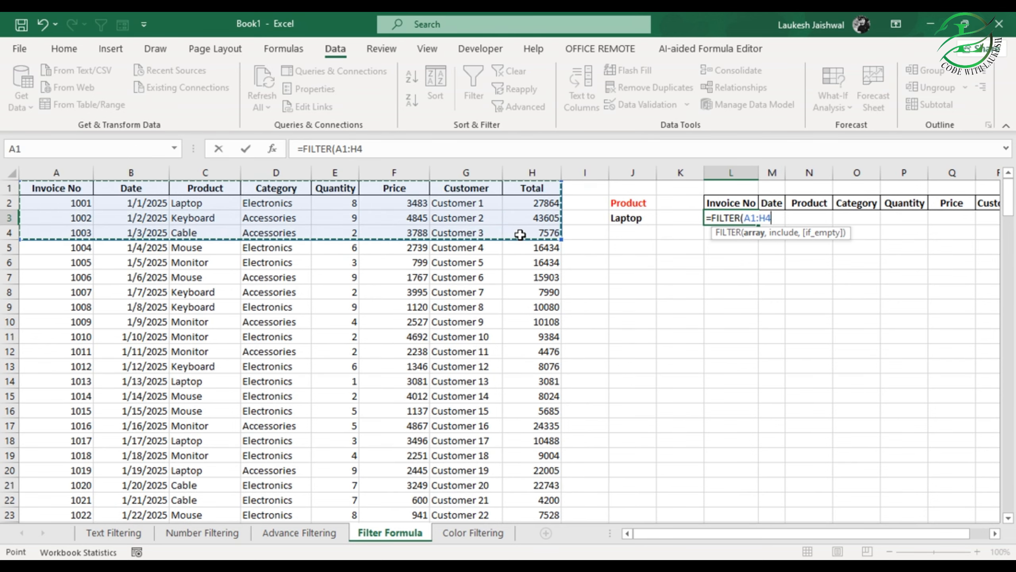
key(ctrl+shift+Down)
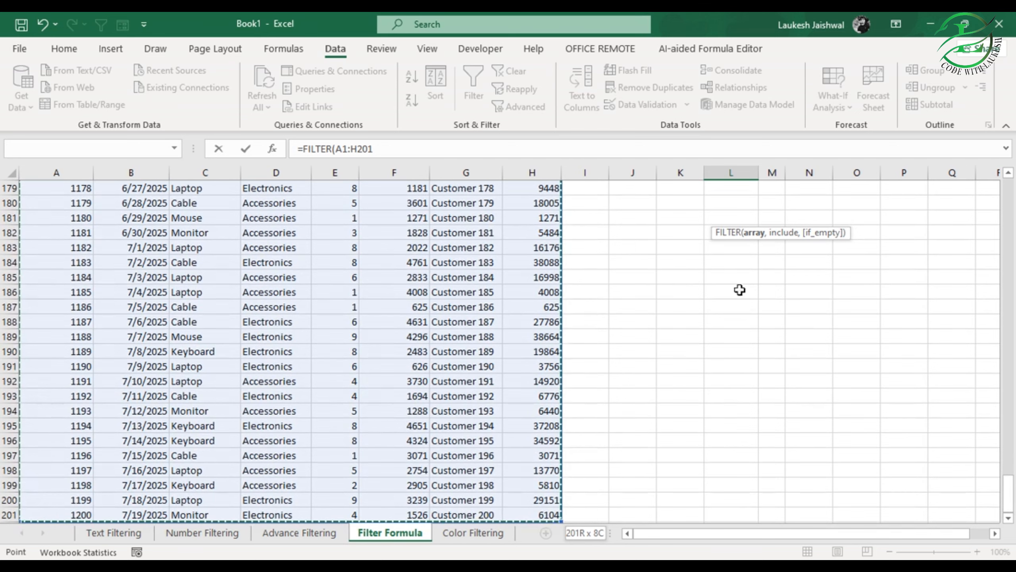
drag(1008, 501, 1013, 125)
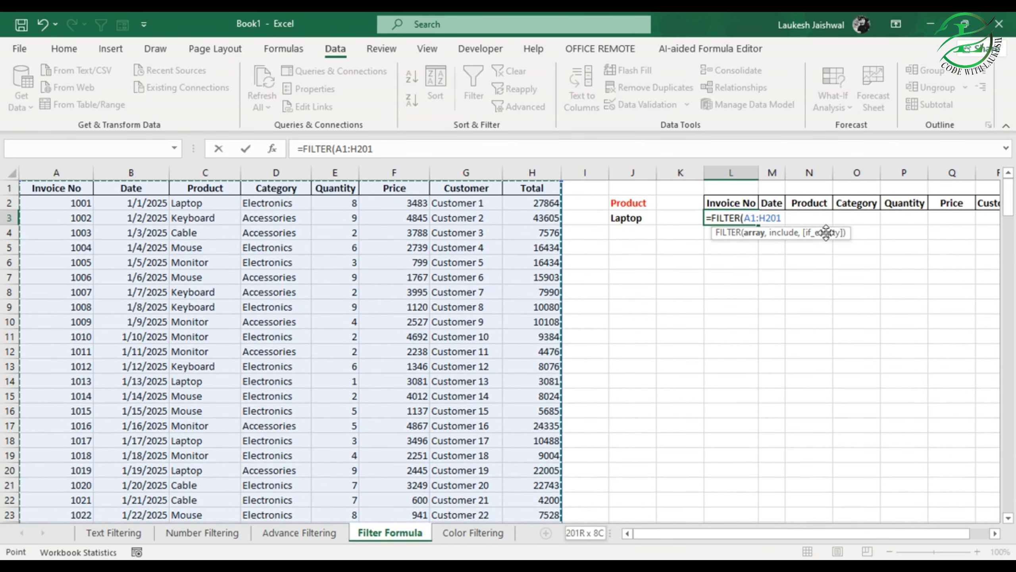
text(,)
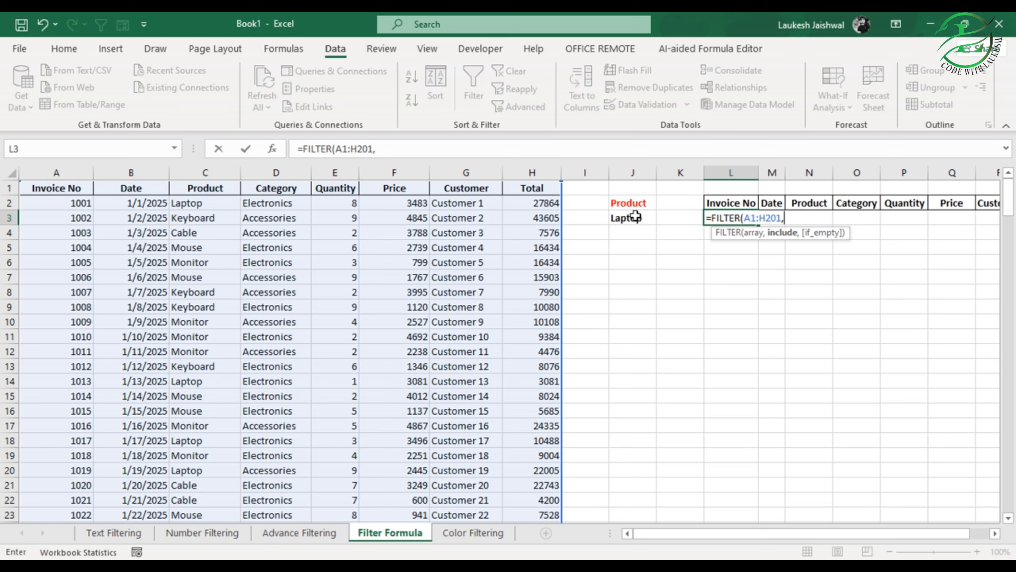
Step: Set the FILTER formula's include argument to compare the Product column C1:C201 with the criteria range J2:J3
drag(210, 187, 209, 219)
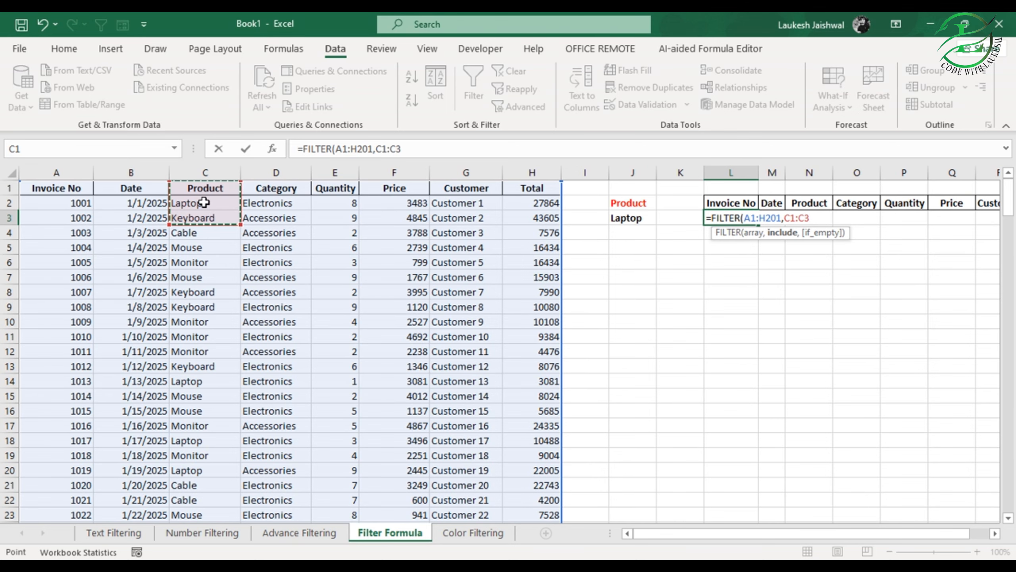
key(ctrl+shift+Down)
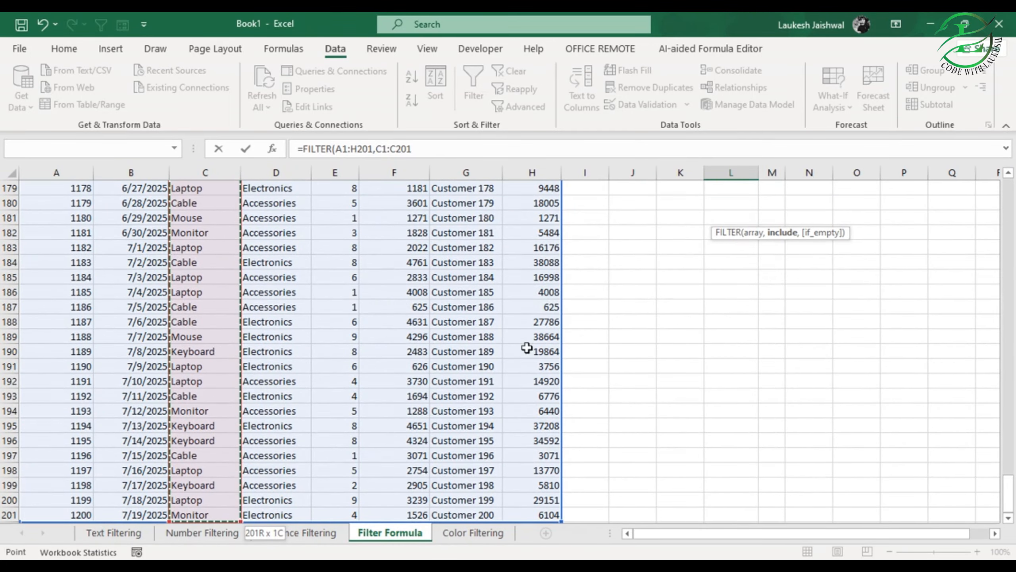
drag(1009, 495, 1009, 182)
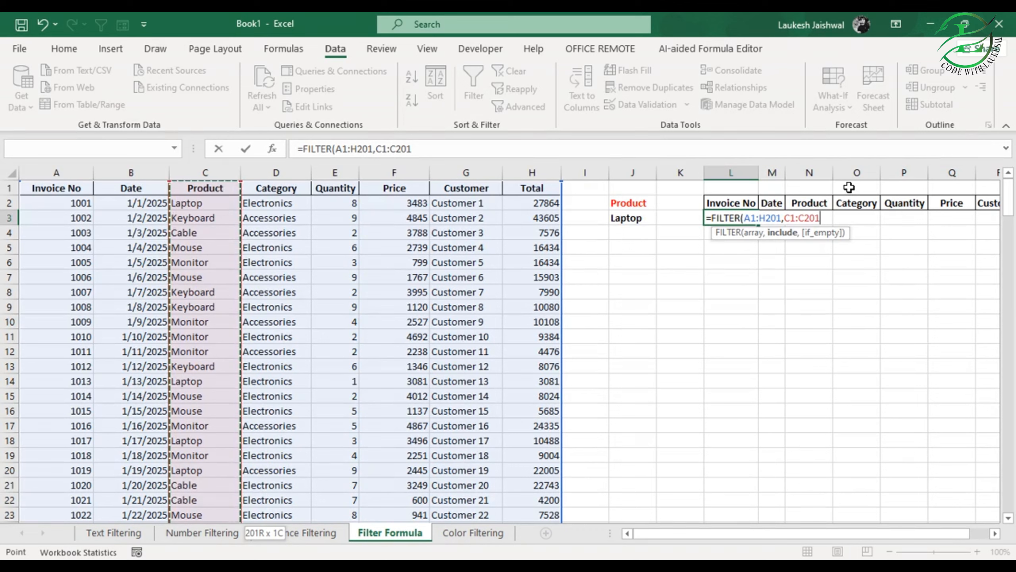
text(=)
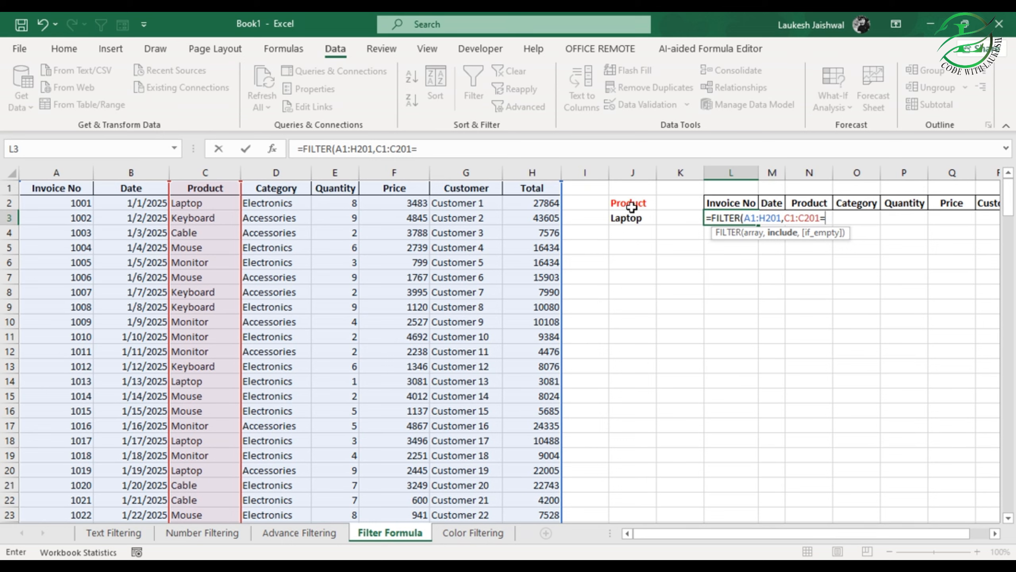
drag(632, 206, 632, 223)
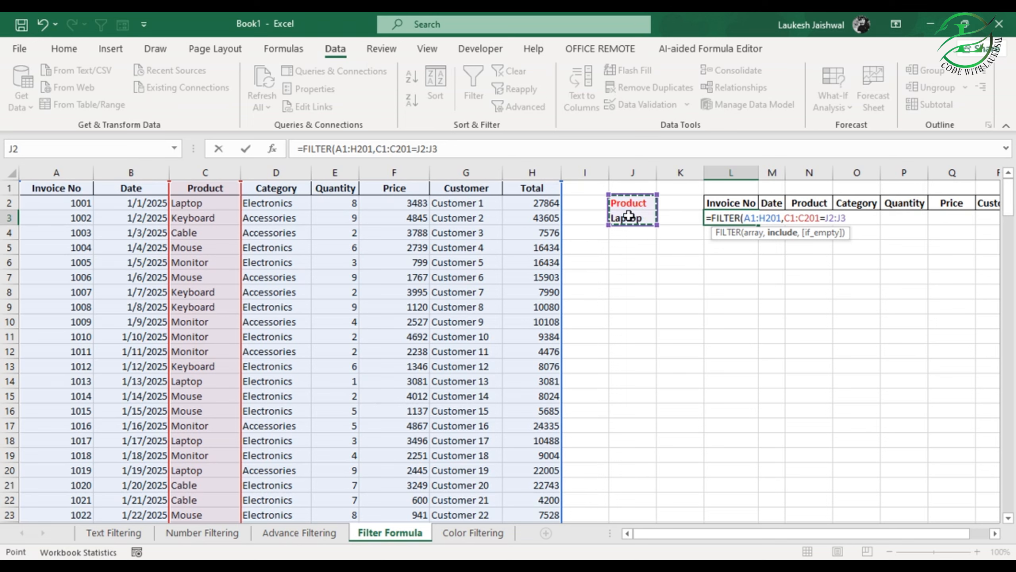
click(631, 220)
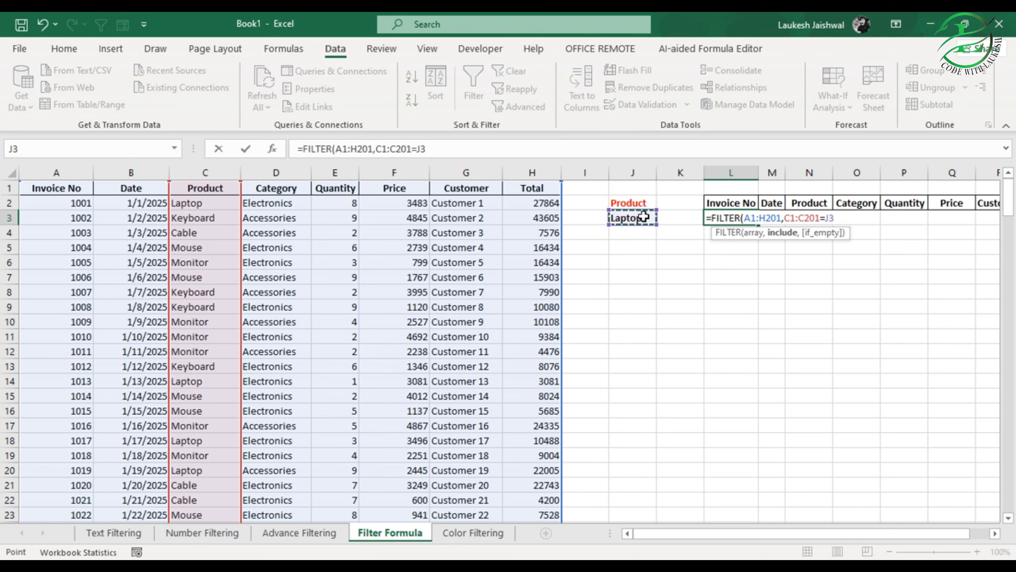
drag(639, 204, 642, 220)
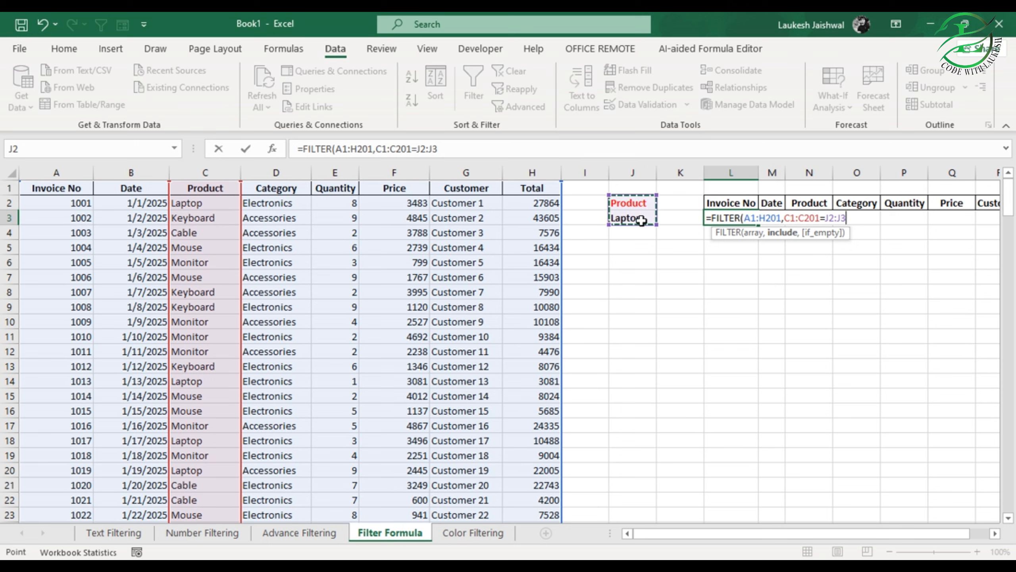
Step: Finish the FILTER formula with "Not Found" as its if_empty argument and enter it in L3
text(,"No)
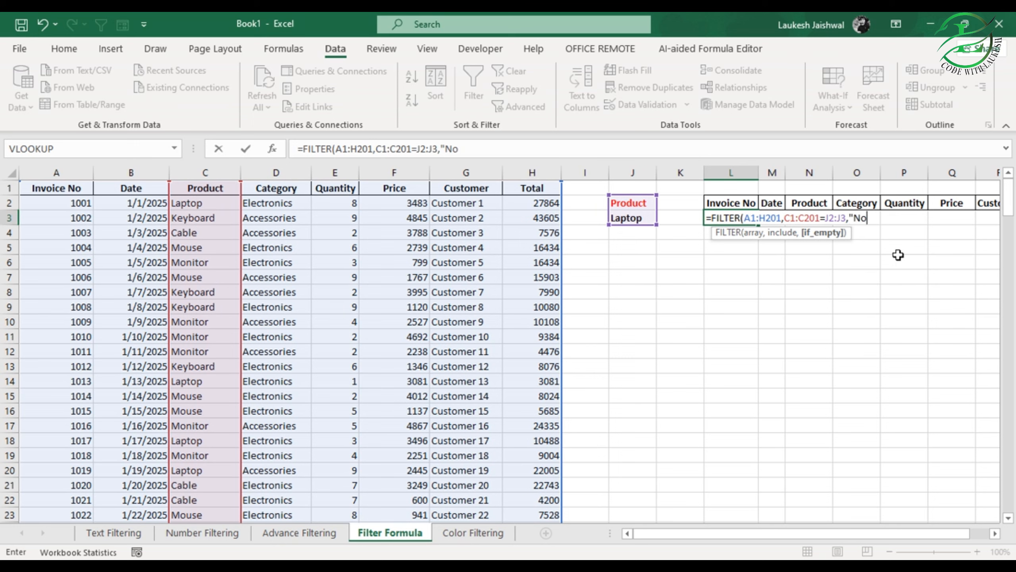
text(und"))
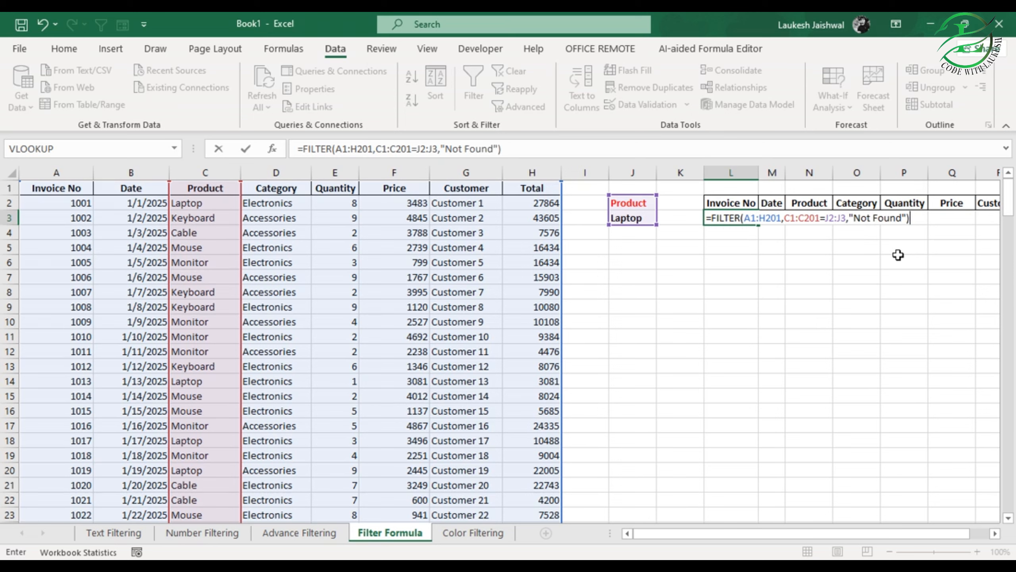
key(Return)
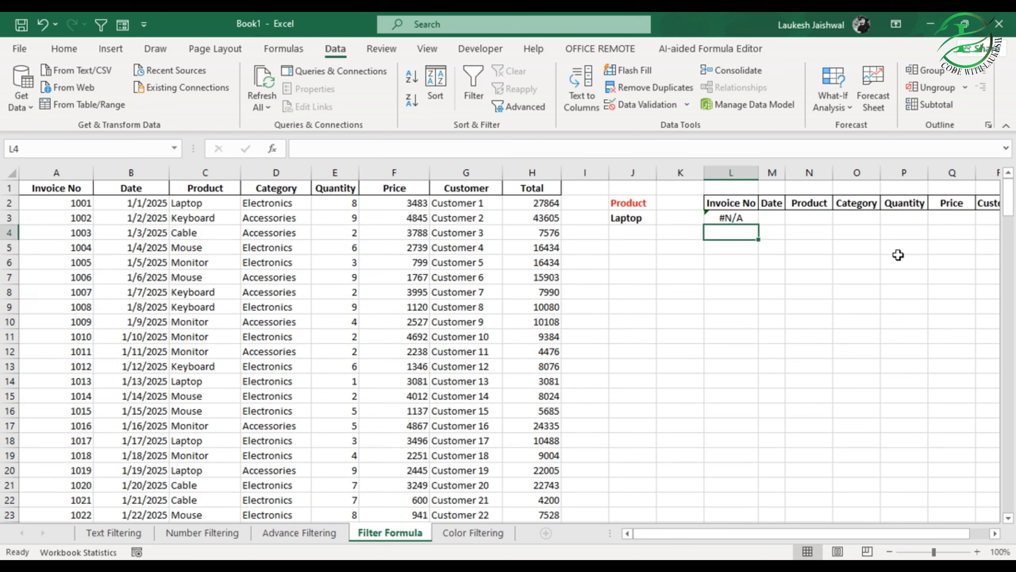
Step: Correct the FILTER formula in L3 so that C1:C201 is compared with the single criterion cell J3
click(734, 218)
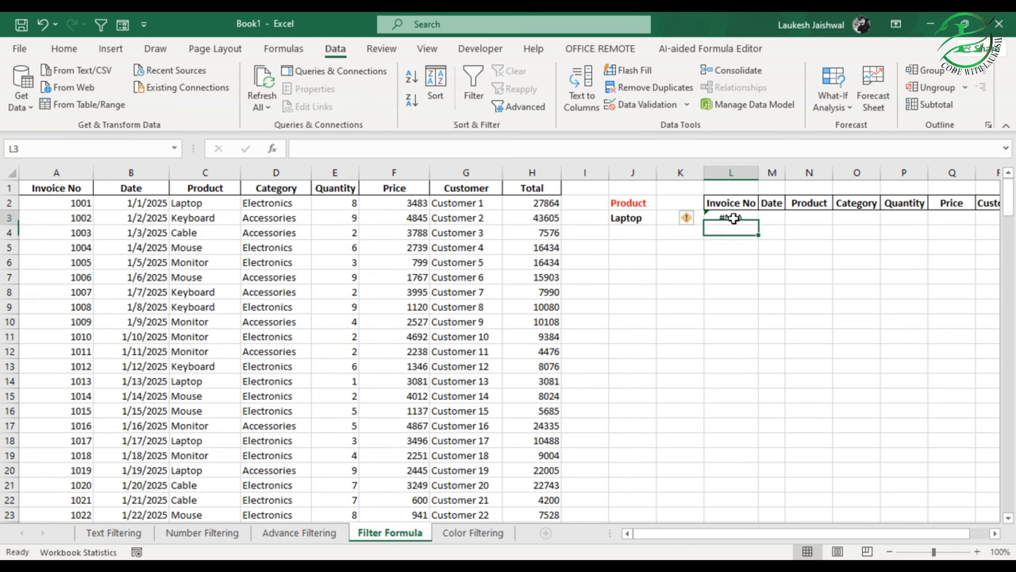
click(436, 149)
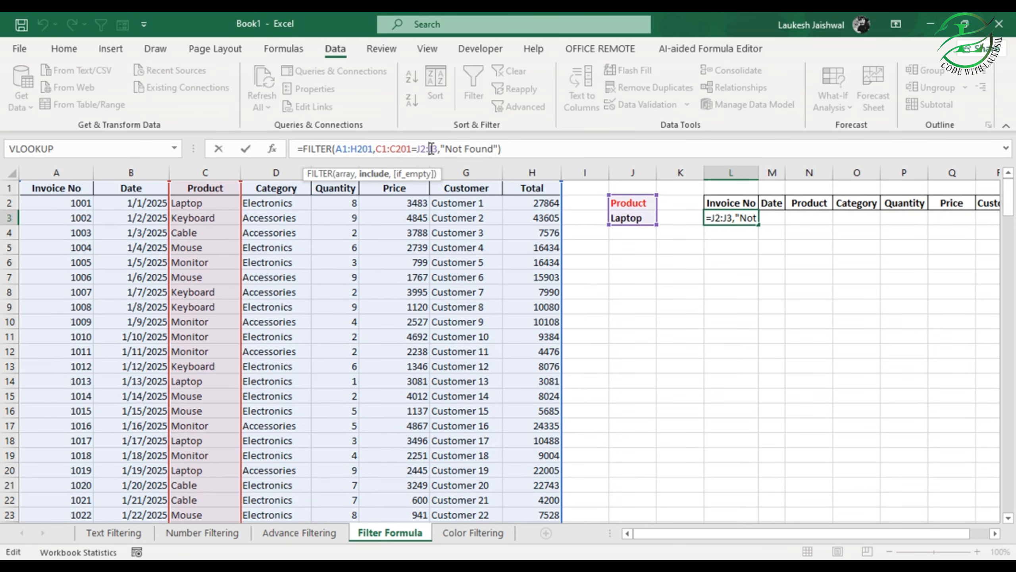
key(BackSpace)
key(BackSpace)
key(BackSpace)
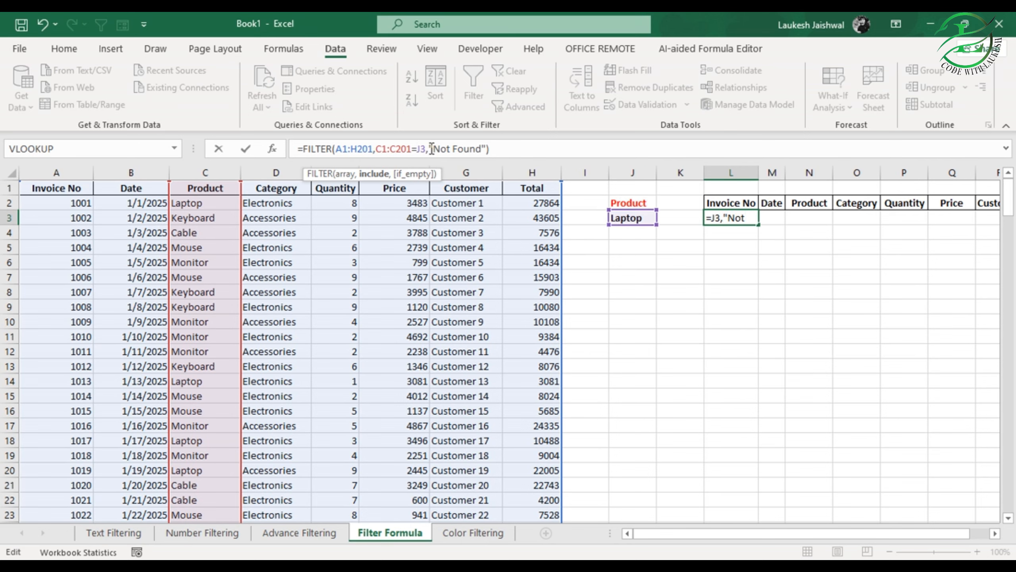
key(Return)
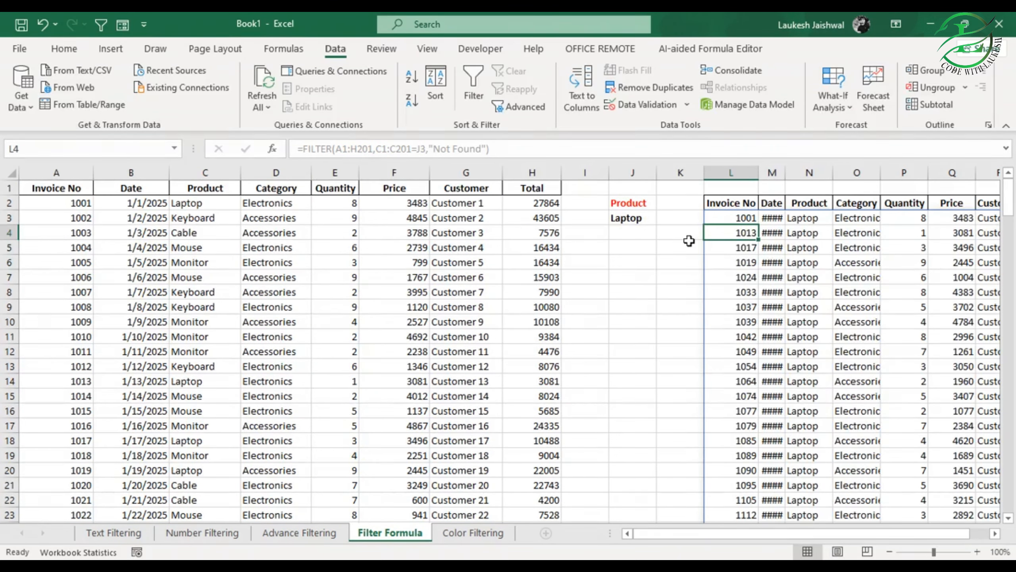
Step: Review the criterion reference in the L3 formula and look through the extracted Laptop records
click(735, 220)
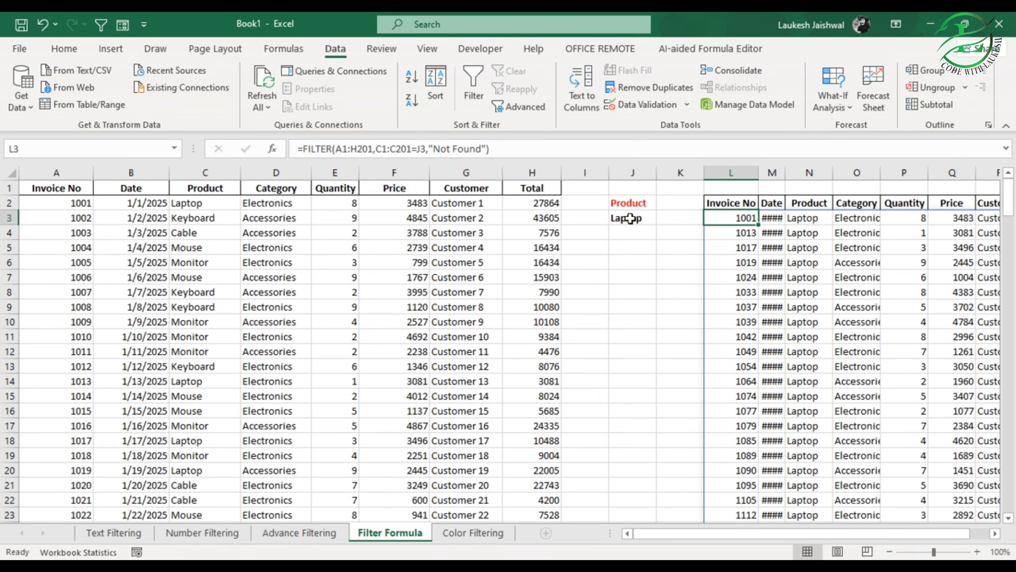
click(418, 149)
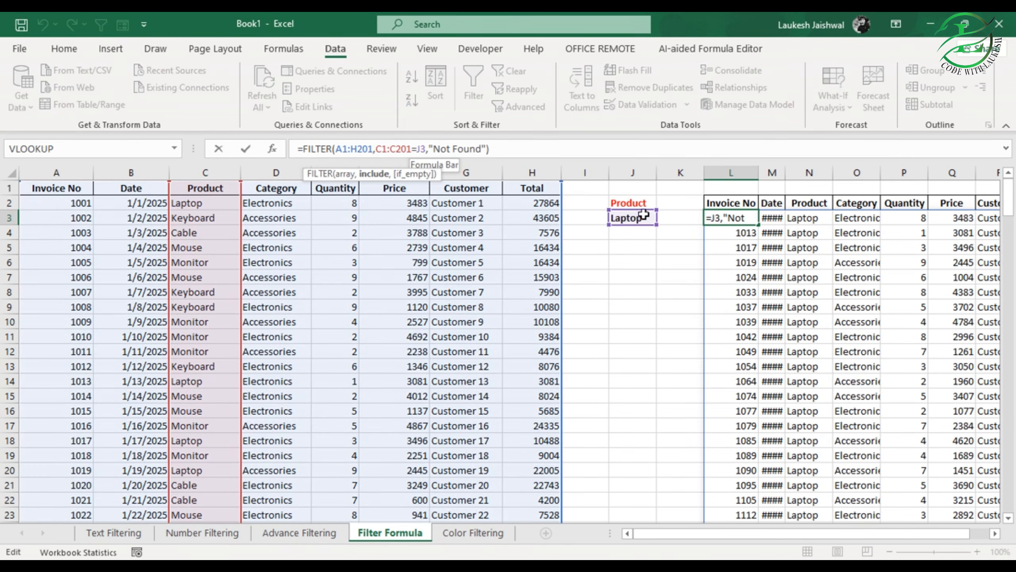
key(Return)
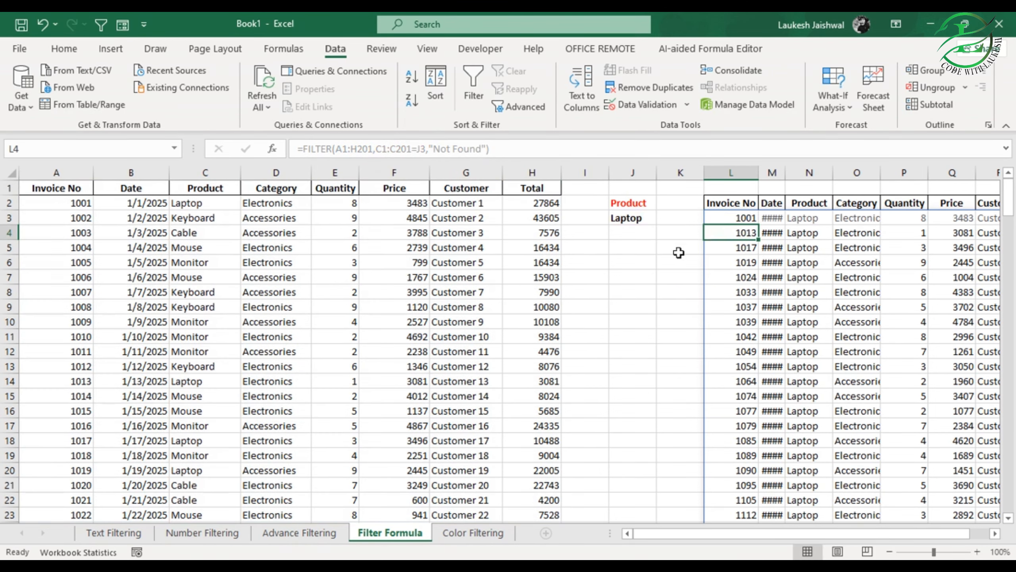
scroll(817, 227, down, 7)
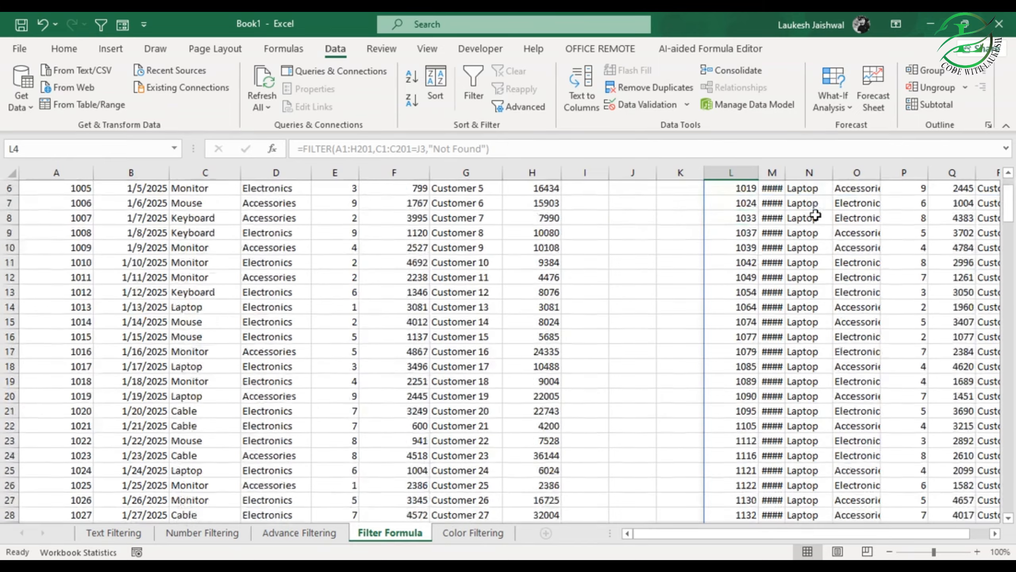
scroll(823, 291, up, 7)
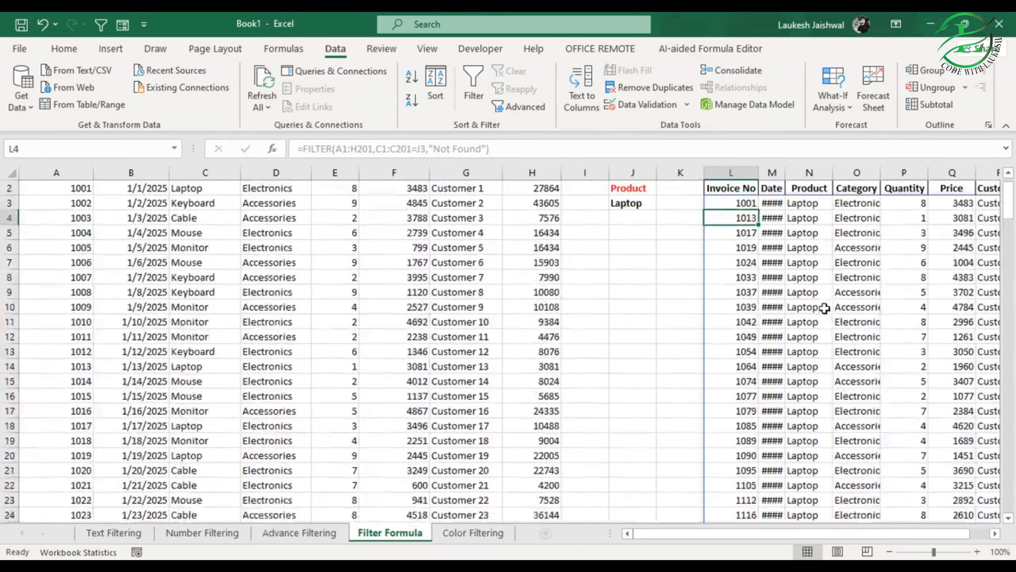
Step: Change the product criterion in J3 to Laptops to test the formula with a product missing from the list
click(626, 217)
double_click(648, 218)
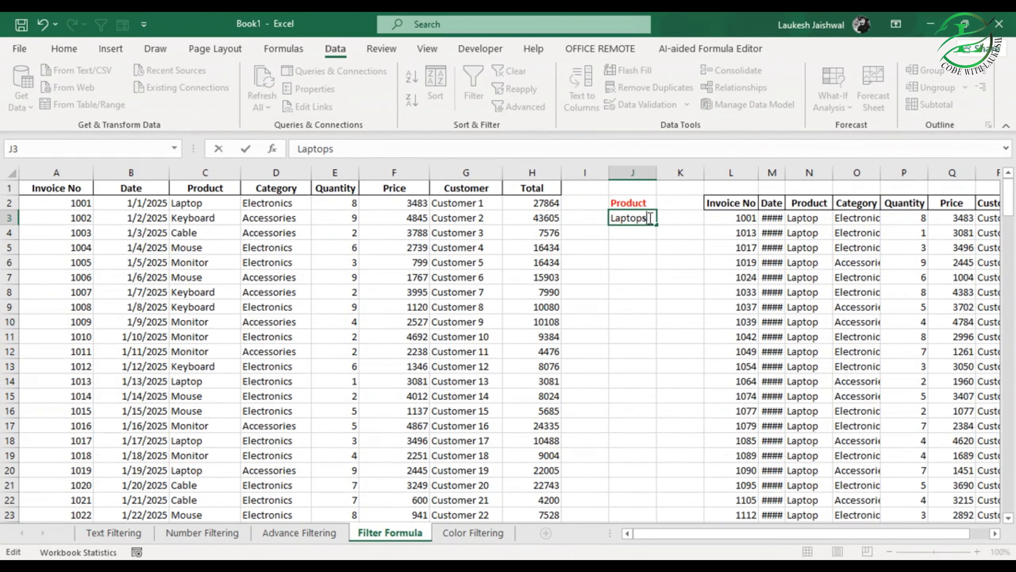
text(s)
key(Return)
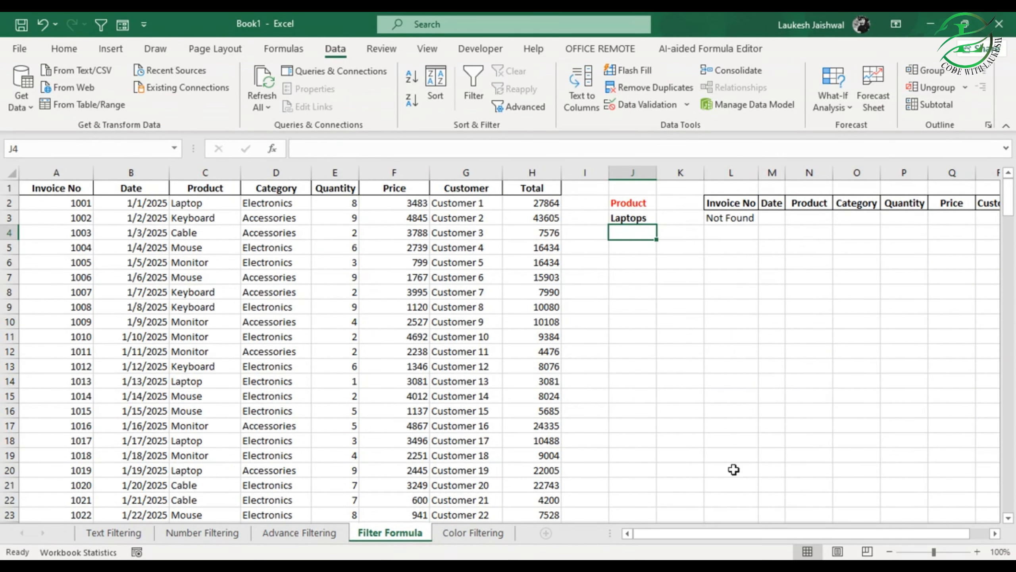
Step: Set the product criterion in J3 to keyboard and look over the extracted records through the Total column
drag(716, 534, 782, 537)
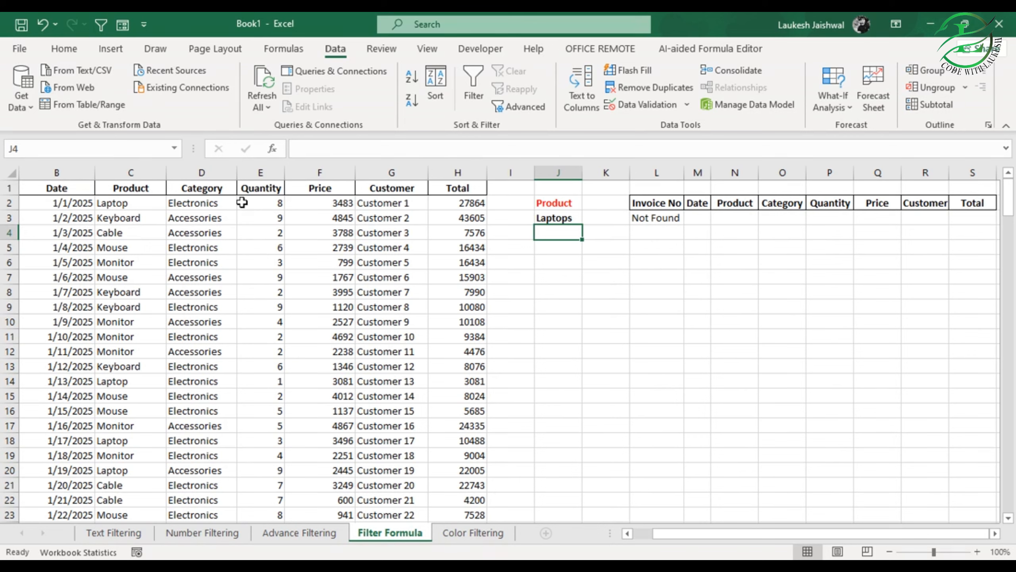
click(570, 218)
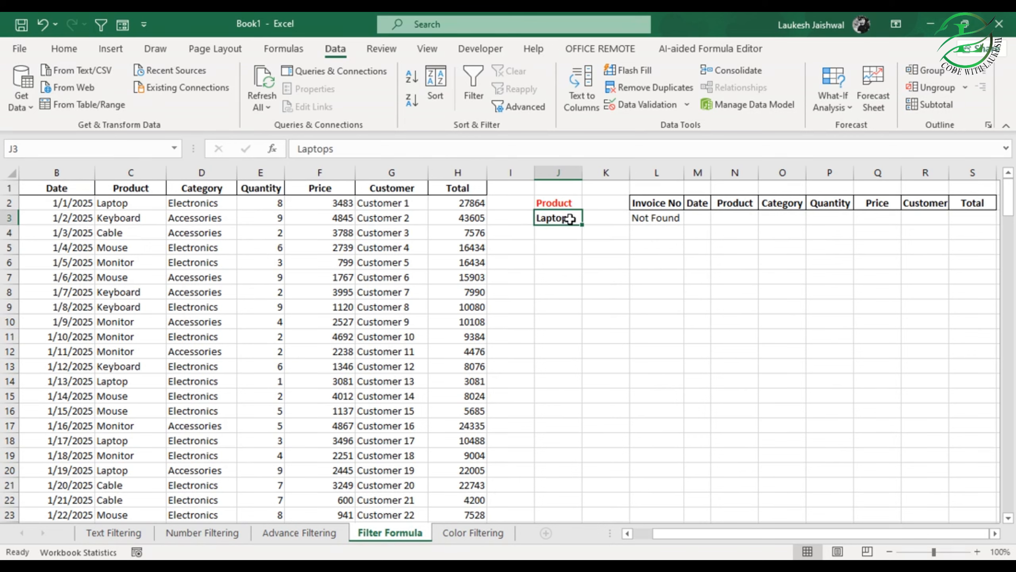
text(key)
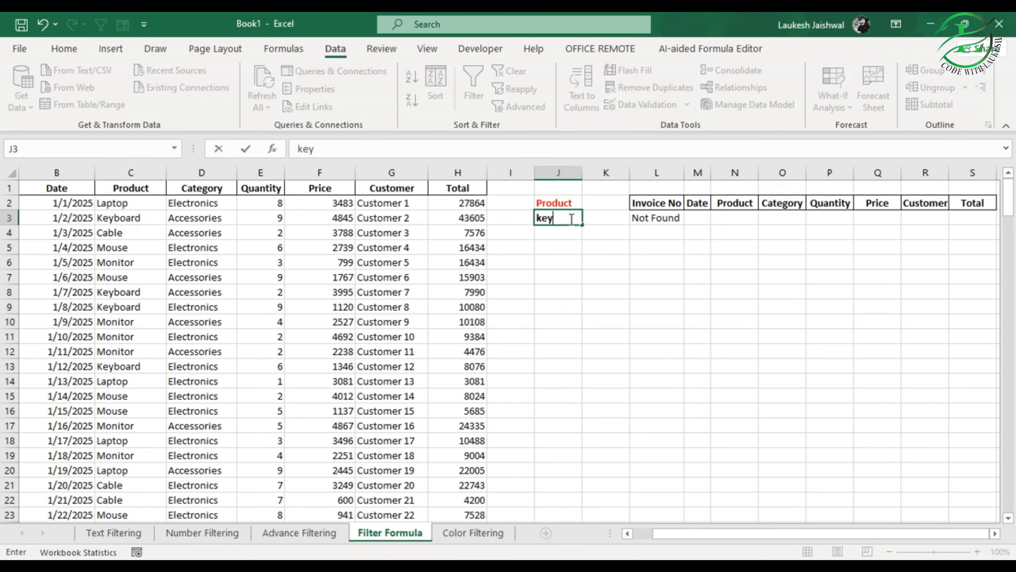
text(board)
key(Return)
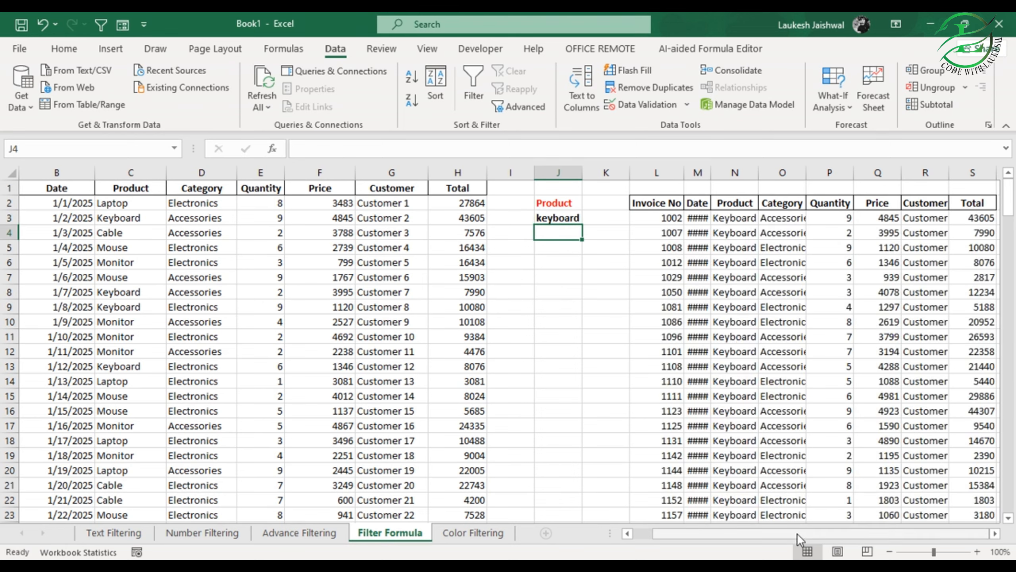
scroll(892, 384, down, 1)
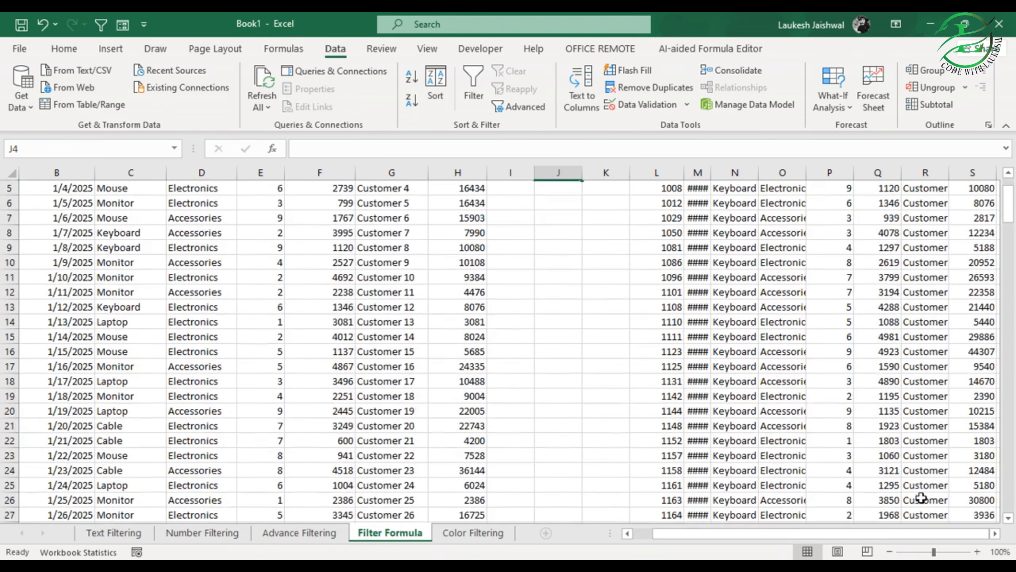
click(995, 533)
click(995, 533)
scroll(717, 411, up, 2)
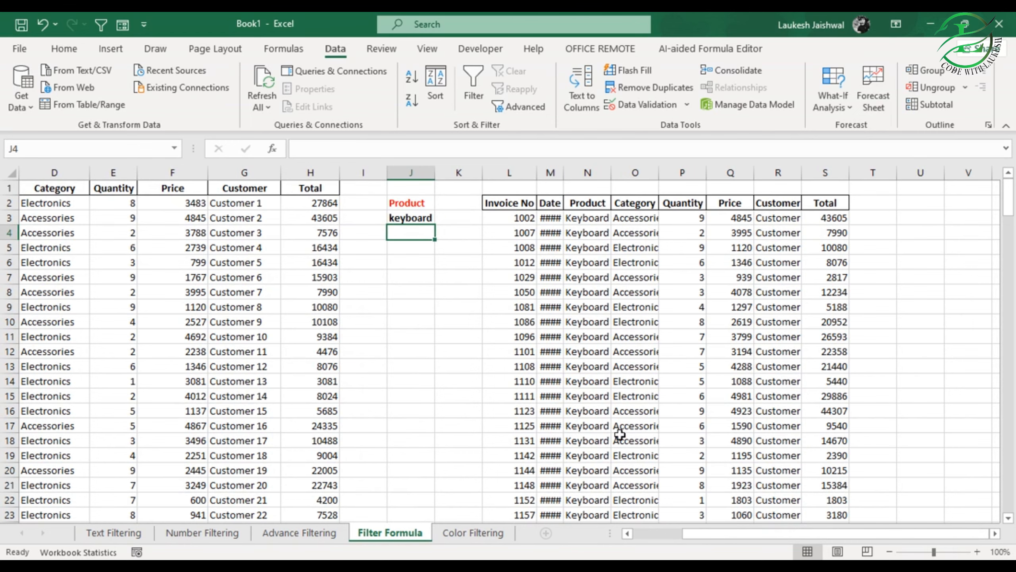
Step: Set the product criterion in J3 to cable and look through the extracted records
drag(722, 536, 688, 535)
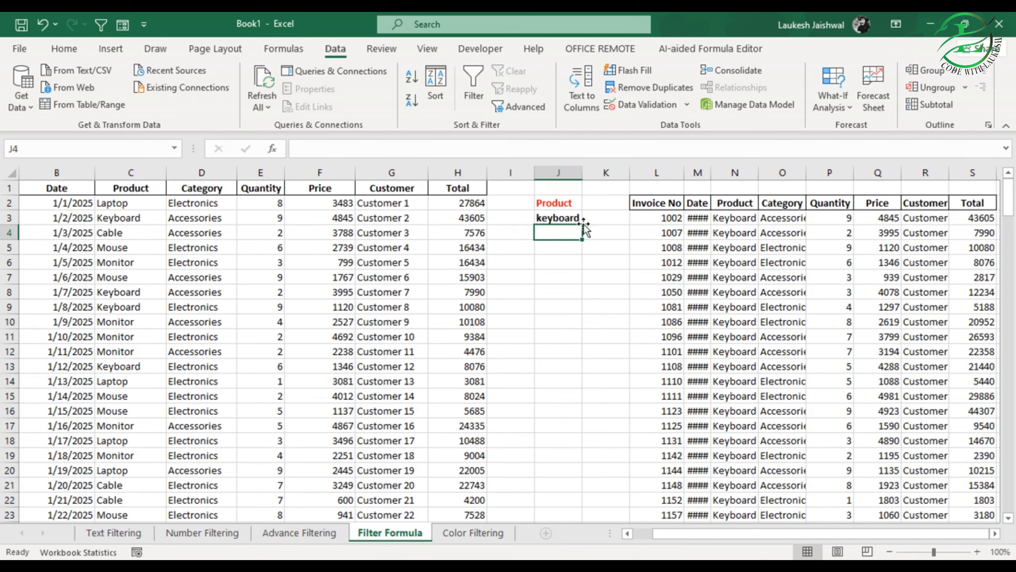
click(568, 216)
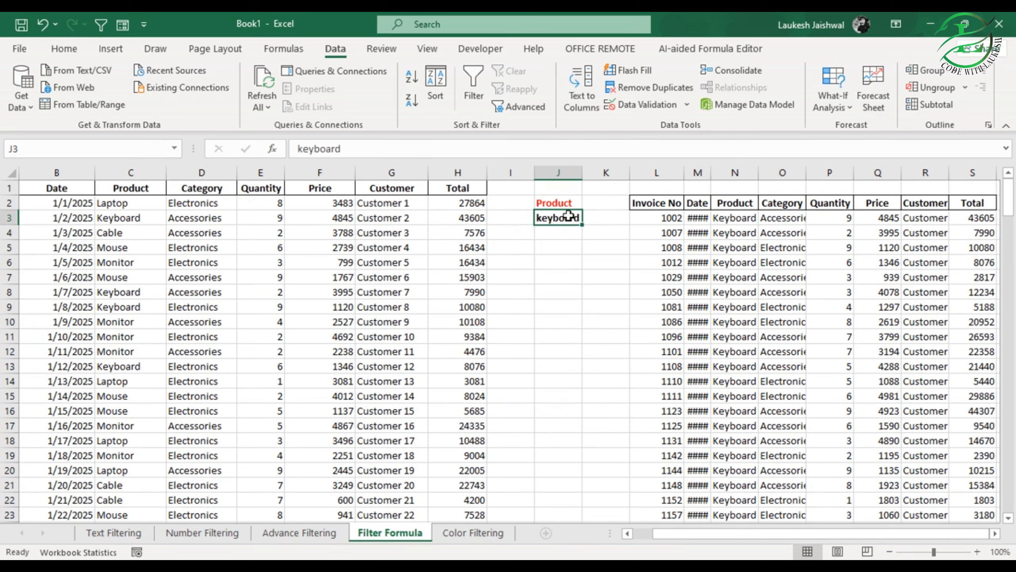
text(cable)
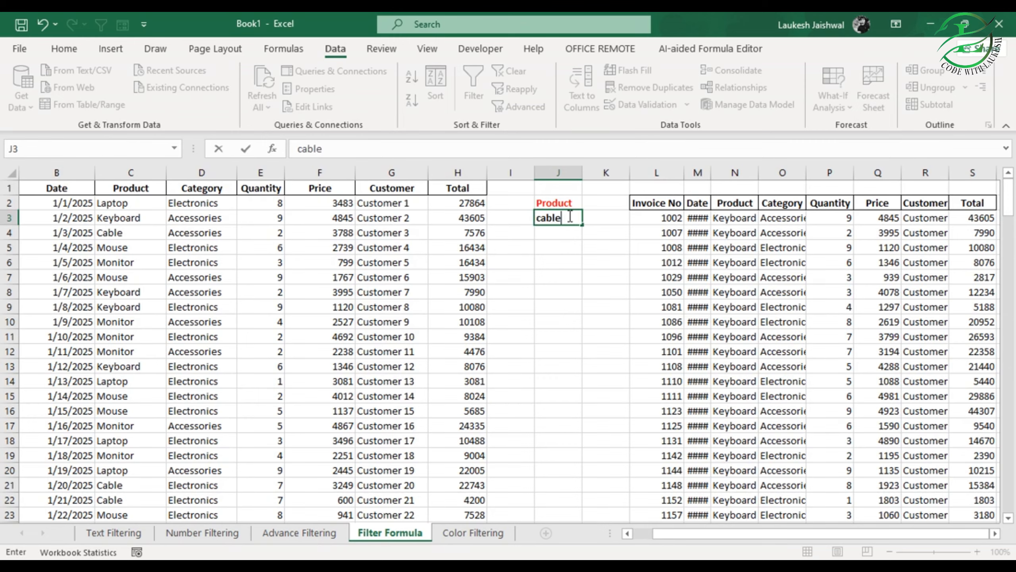
key(Return)
scroll(749, 273, down, 2)
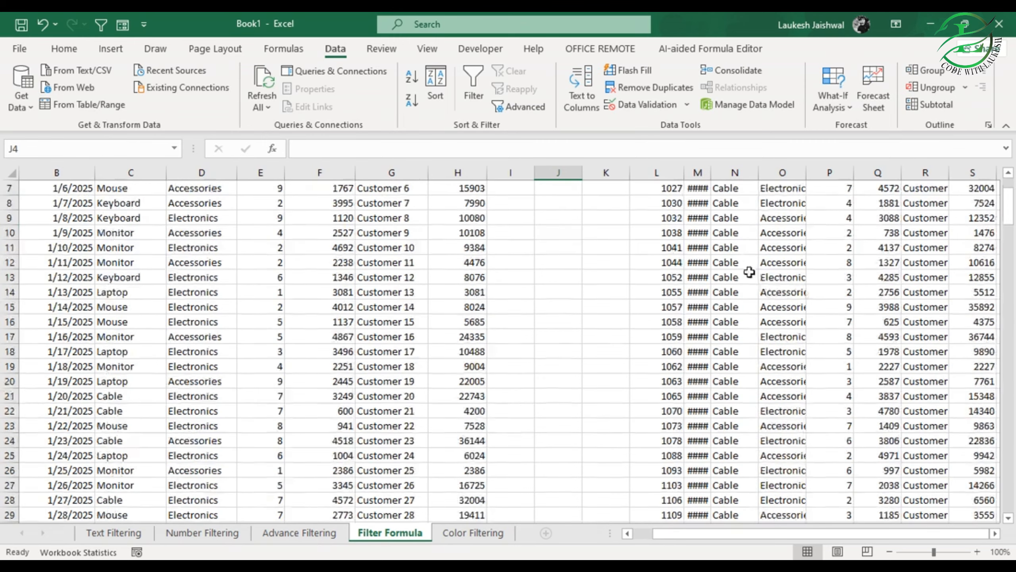
scroll(749, 273, down, 2)
scroll(756, 304, up, 4)
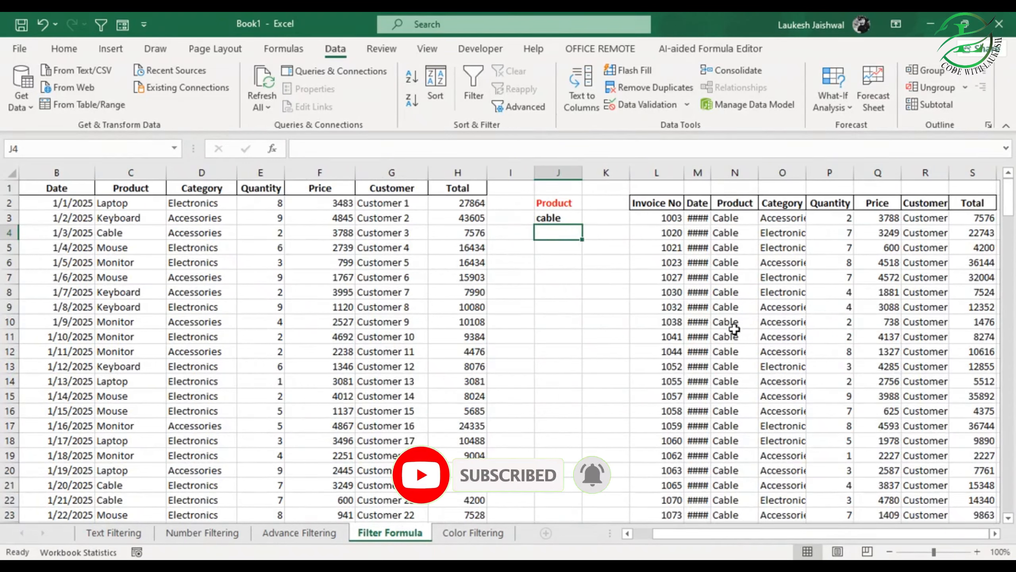
Step: Switch from the Filter Formula sheet to the Color Filtering sheet and look through its highlighted invoice rows
click(728, 220)
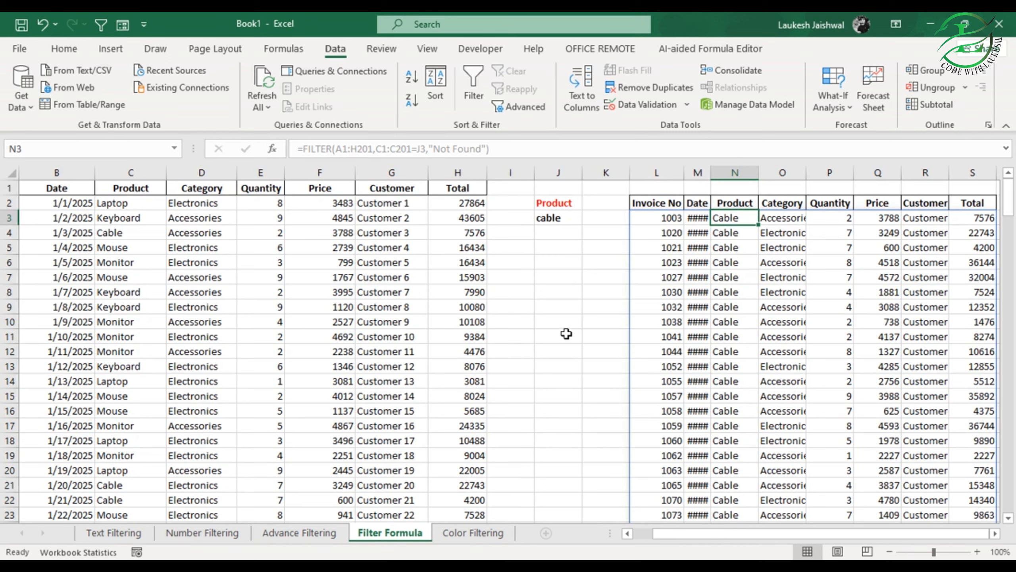
click(566, 333)
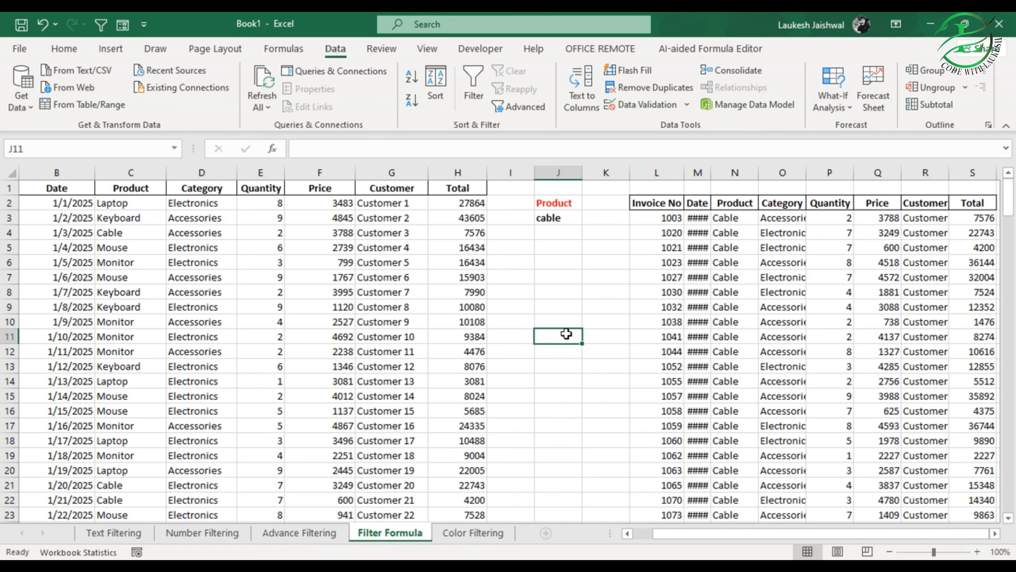
click(478, 536)
scroll(239, 393, down, 2)
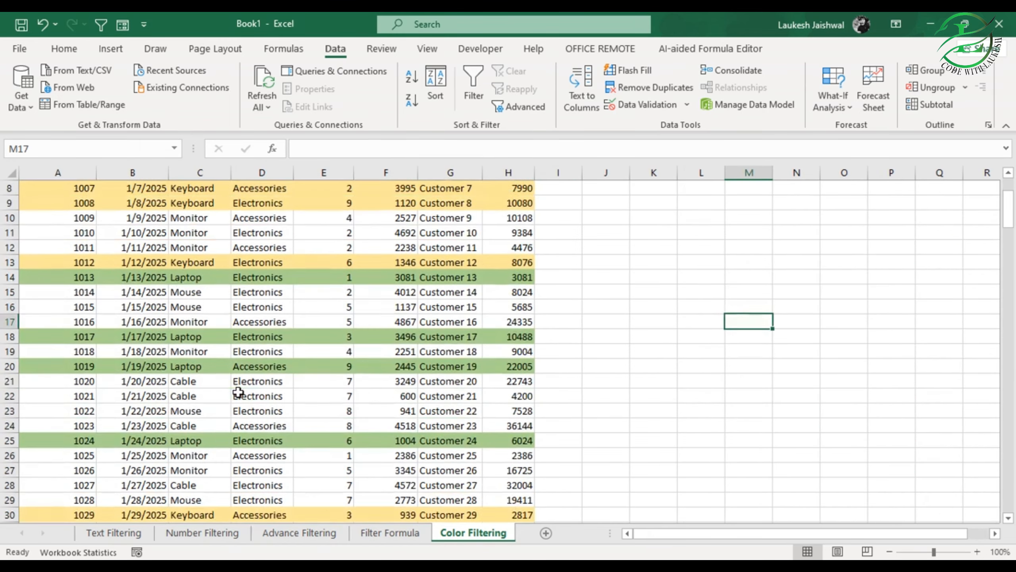
Step: Turn on filtering for the invoice table's header row, working from a single cell inside the data
scroll(239, 392, up, 3)
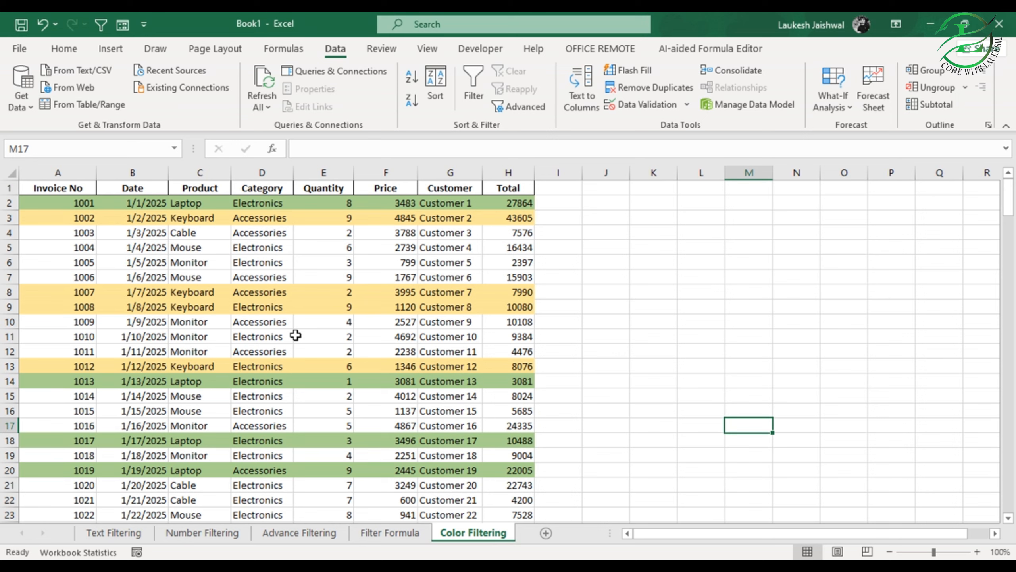
key(ctrl+shift+l)
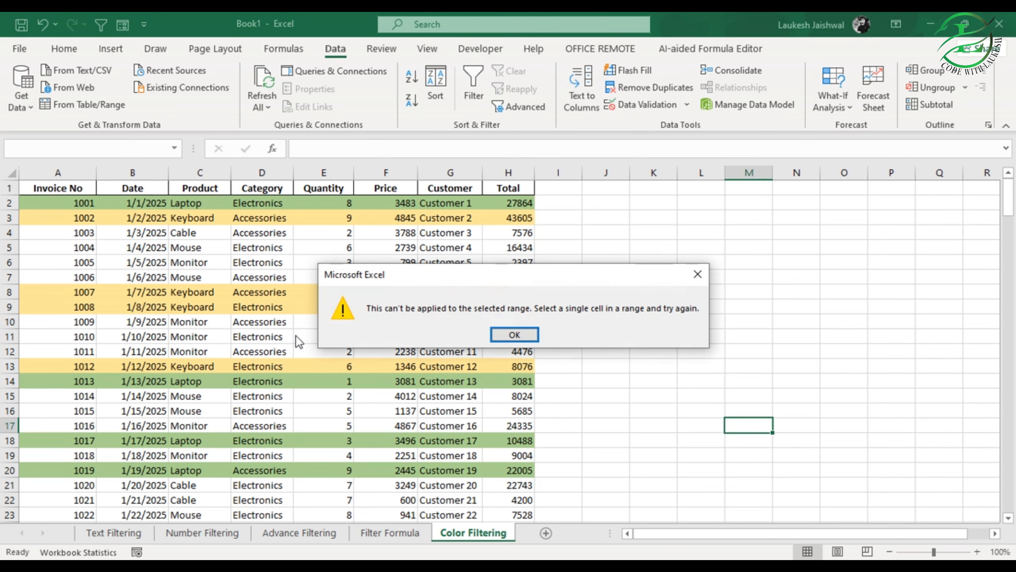
click(513, 335)
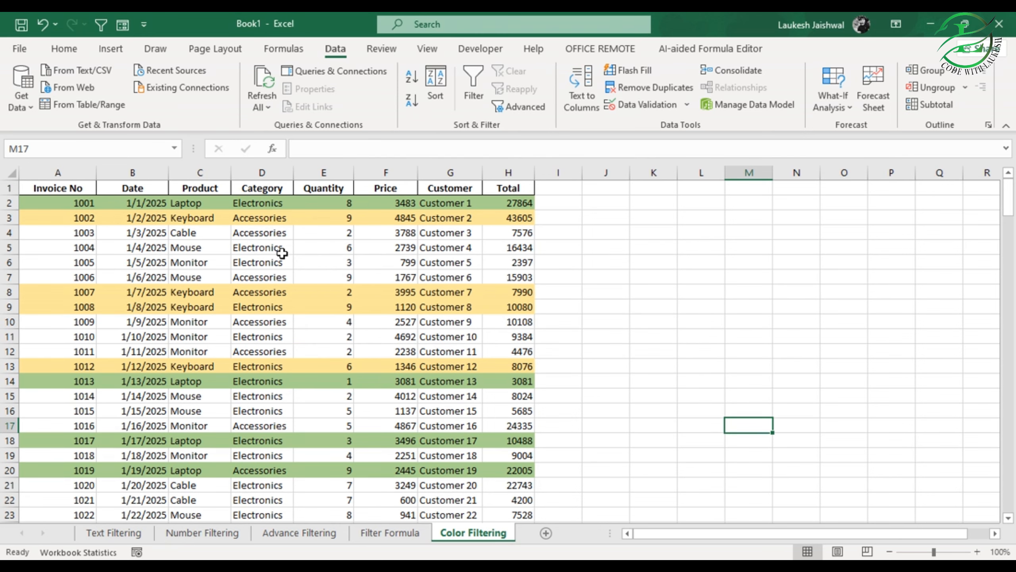
click(282, 252)
key(ctrl+shift+l)
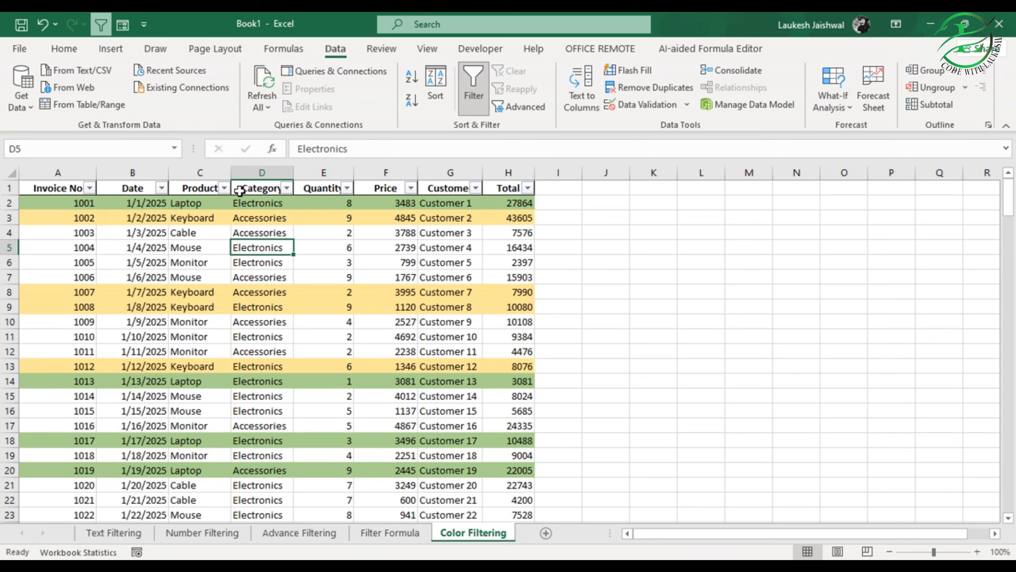
Step: Check which cell colours the Product column can be filtered by, without applying a filter
click(224, 188)
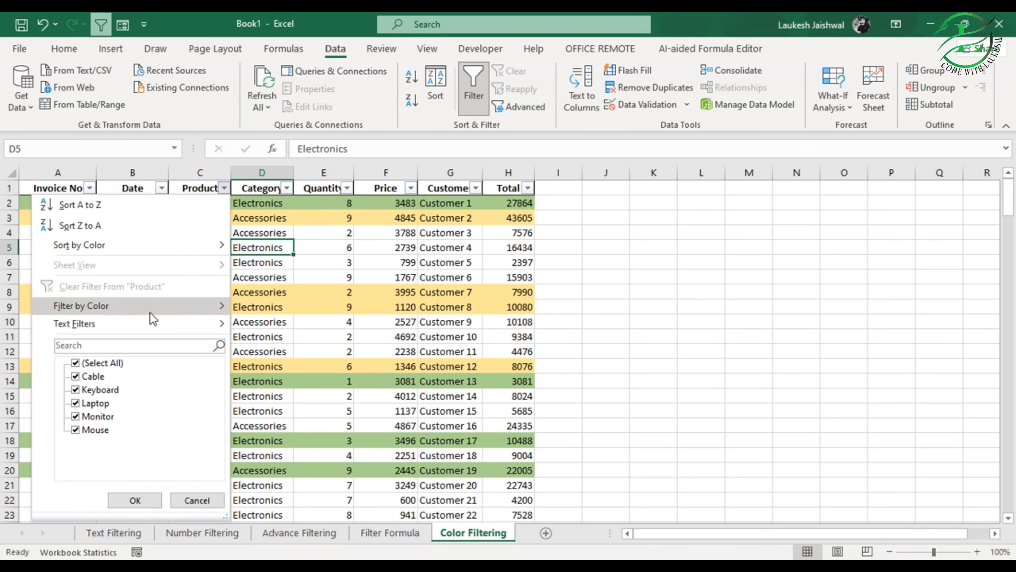
mouse_move(117, 312)
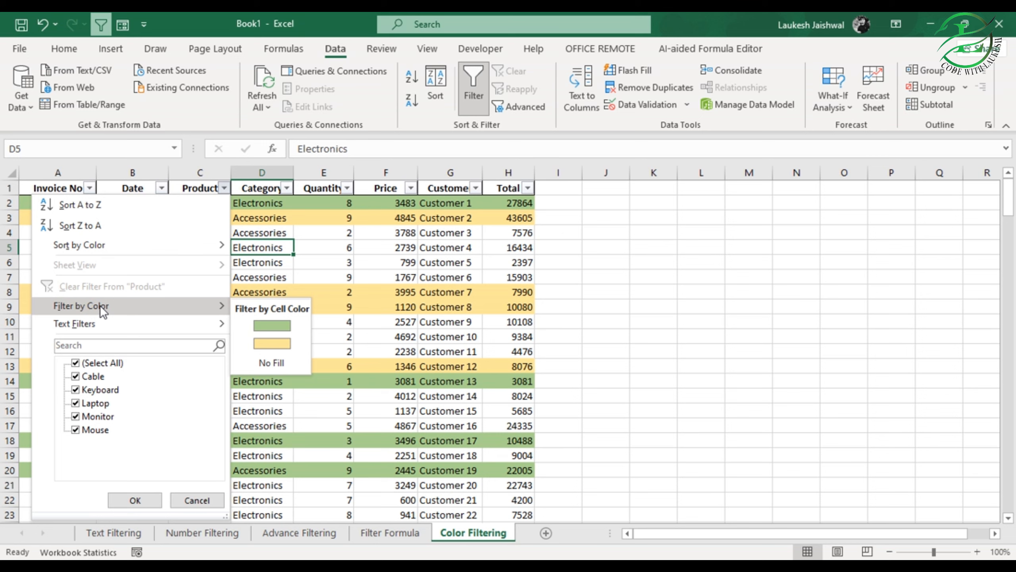
mouse_move(92, 322)
click(348, 250)
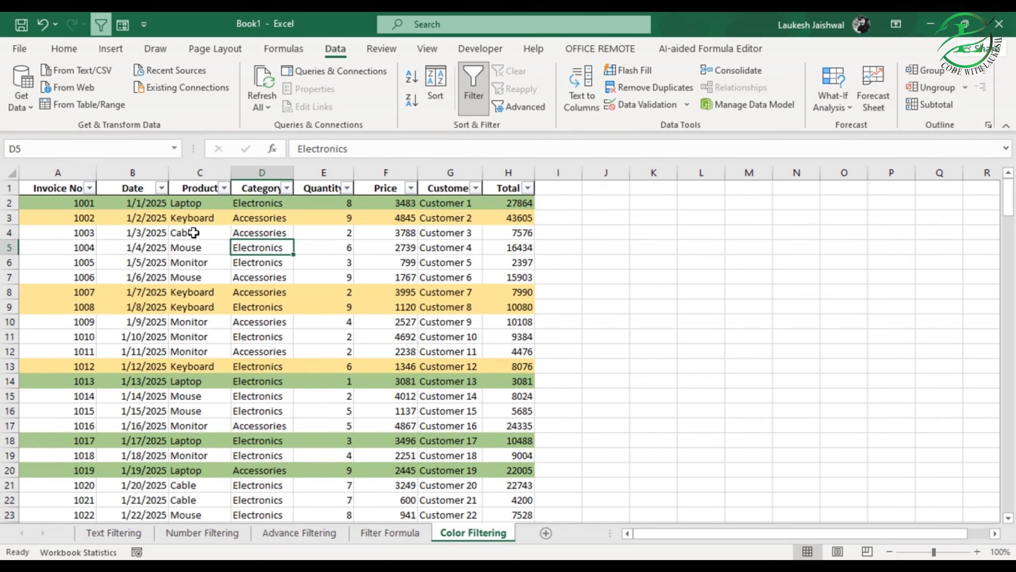
scroll(204, 448, down, 1)
scroll(206, 447, up, 1)
Step: Filter the Product column by the green cell colour and look through the matching invoice rows
click(225, 188)
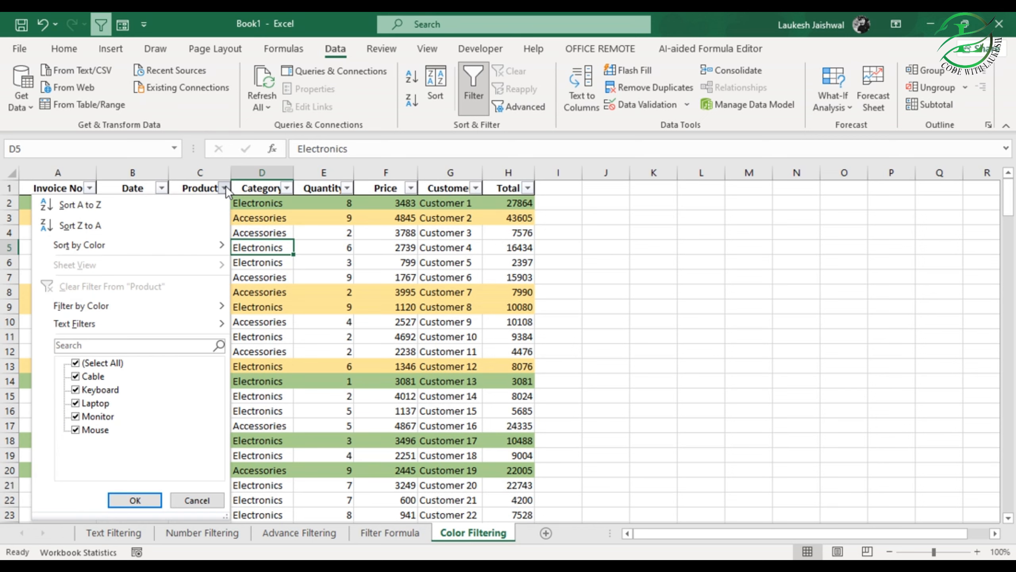
mouse_move(118, 305)
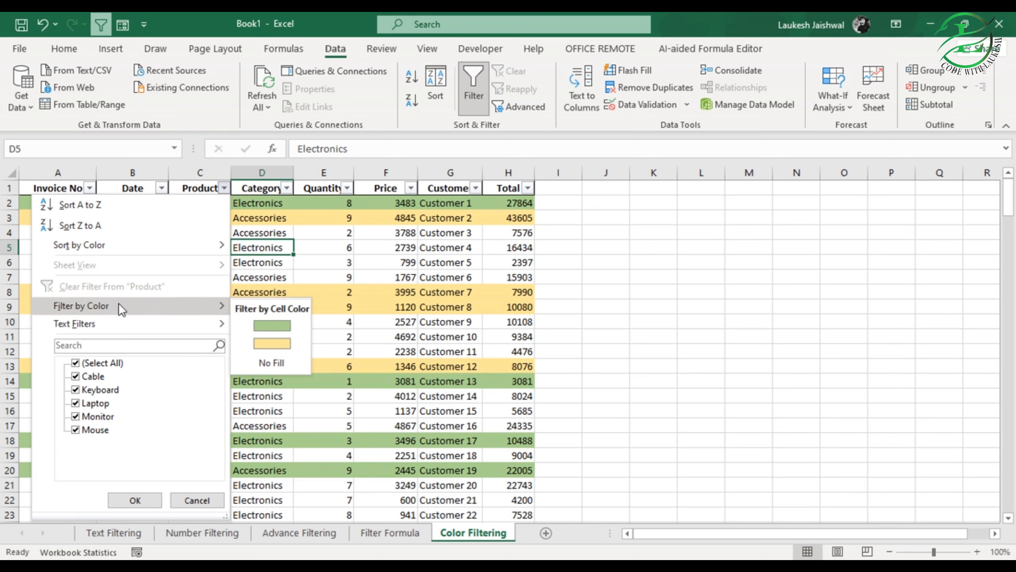
click(272, 326)
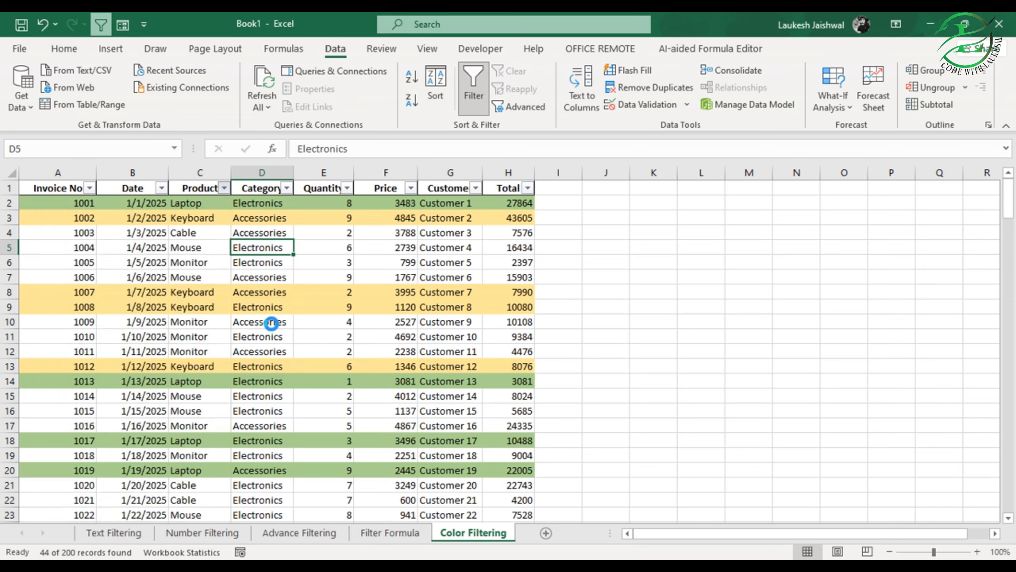
scroll(297, 300, down, 6)
scroll(298, 301, down, 2)
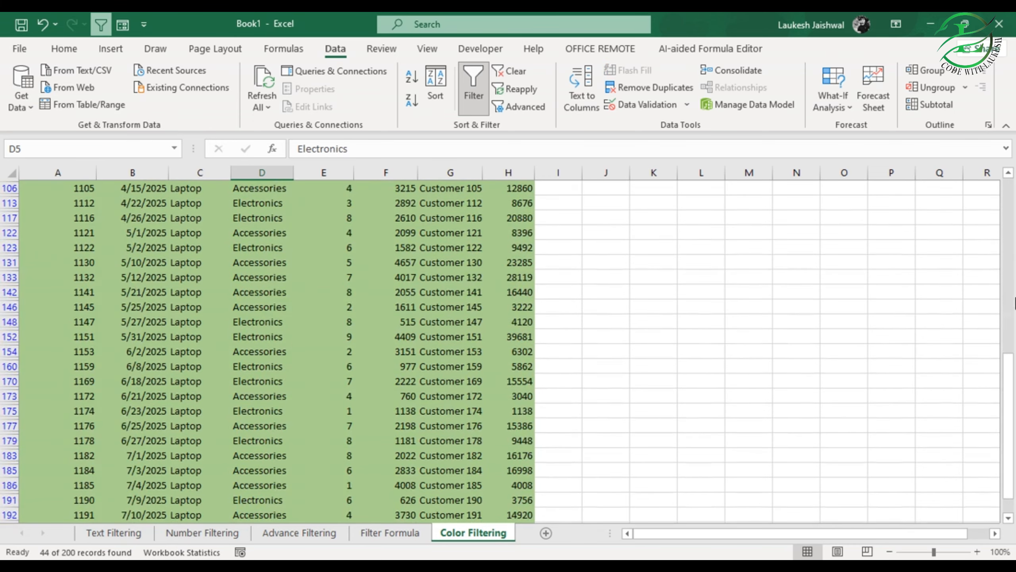
drag(1010, 351, 1008, 180)
Step: Change the Product column's colour filter to the yellow cell colour and look over the matching rows
click(226, 188)
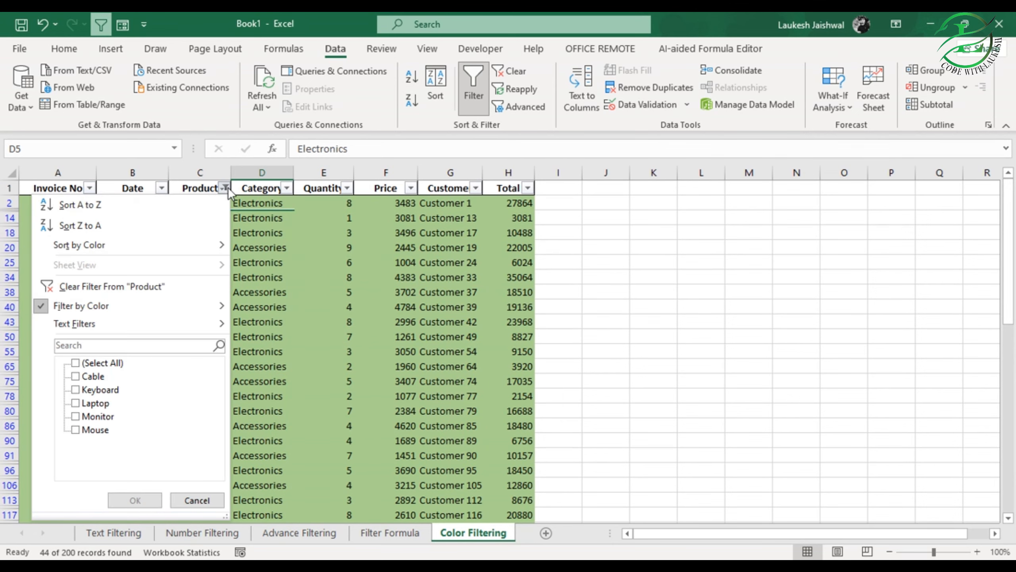
mouse_move(151, 310)
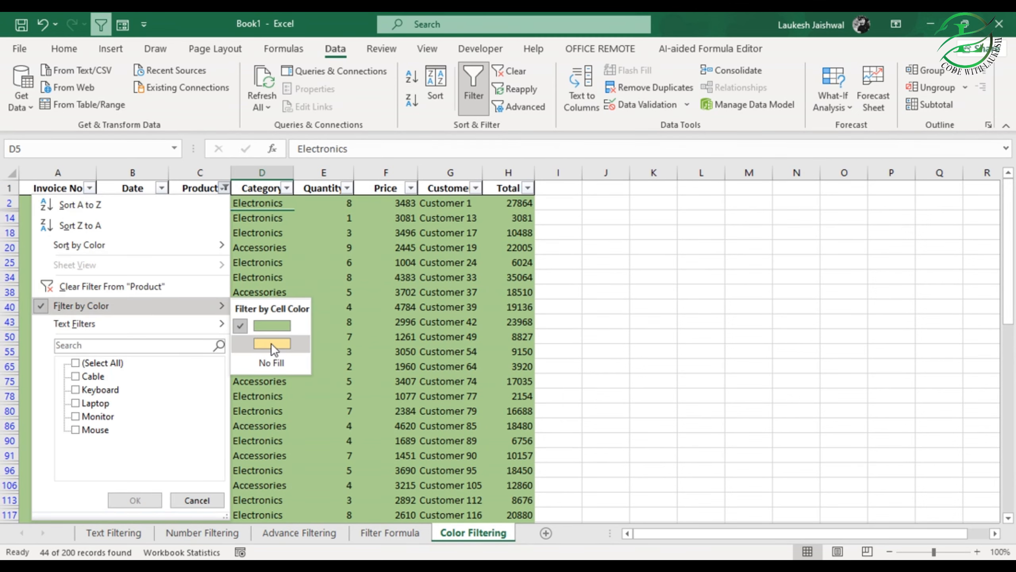
click(276, 346)
drag(1009, 232, 1014, 208)
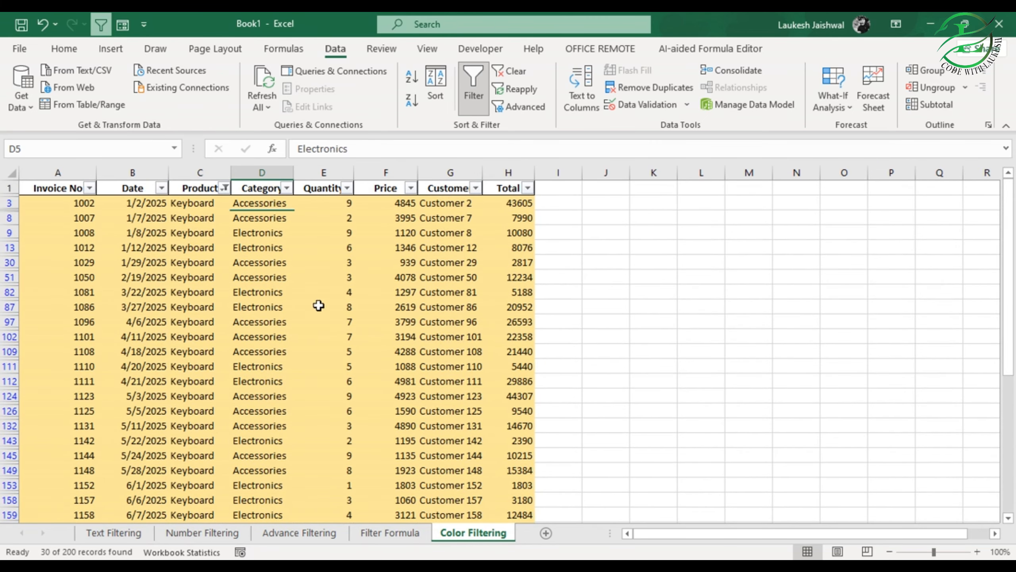
Step: Clear the colour filter from the Product column and look through the full invoice list
click(224, 188)
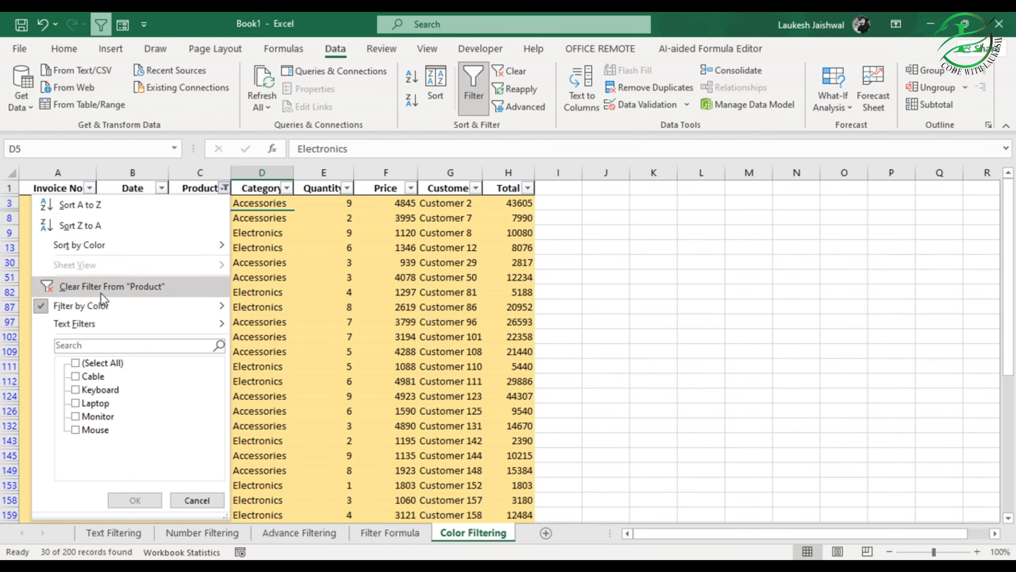
click(110, 287)
scroll(293, 306, down, 5)
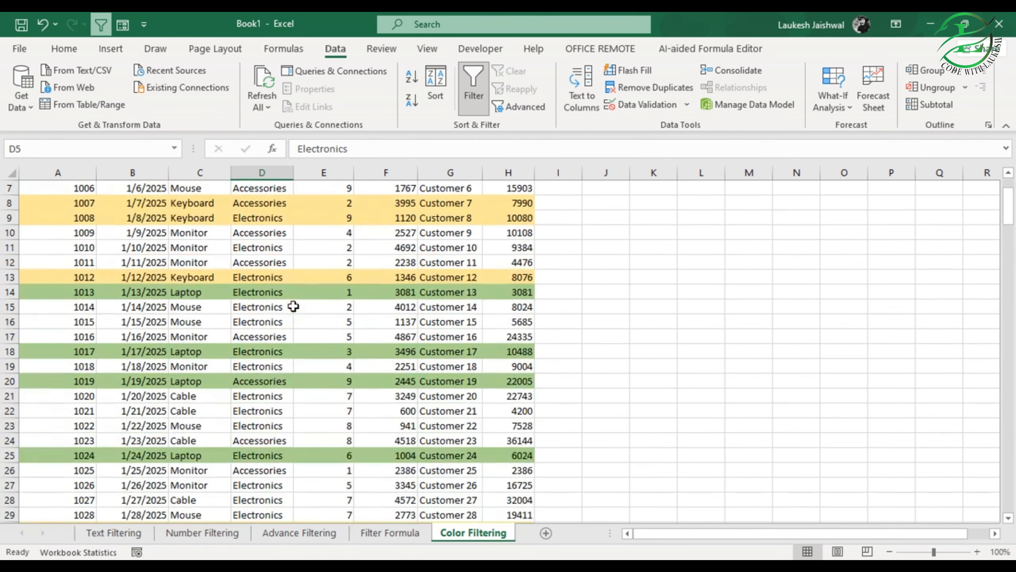
scroll(293, 307, down, 4)
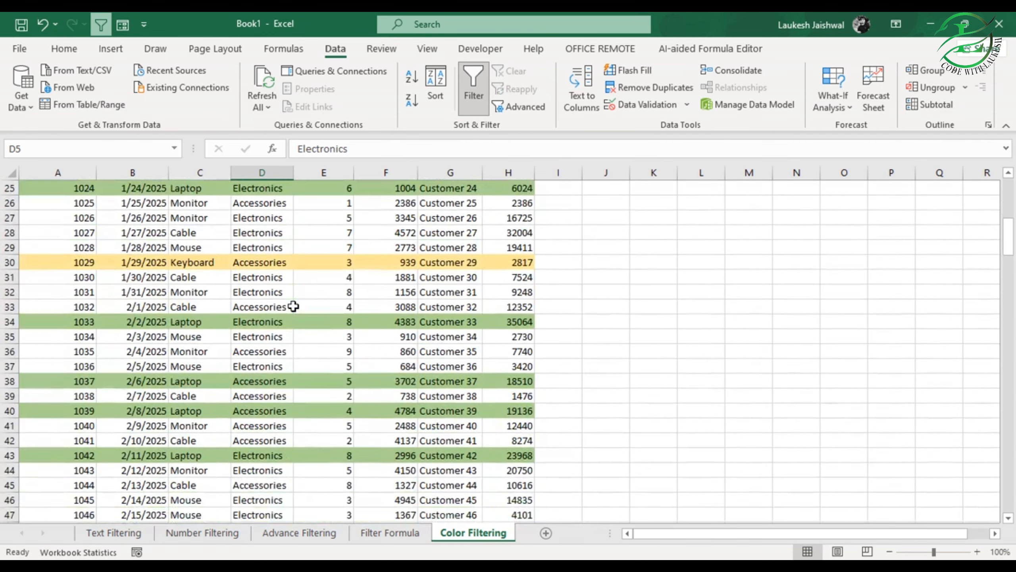
scroll(295, 306, down, 3)
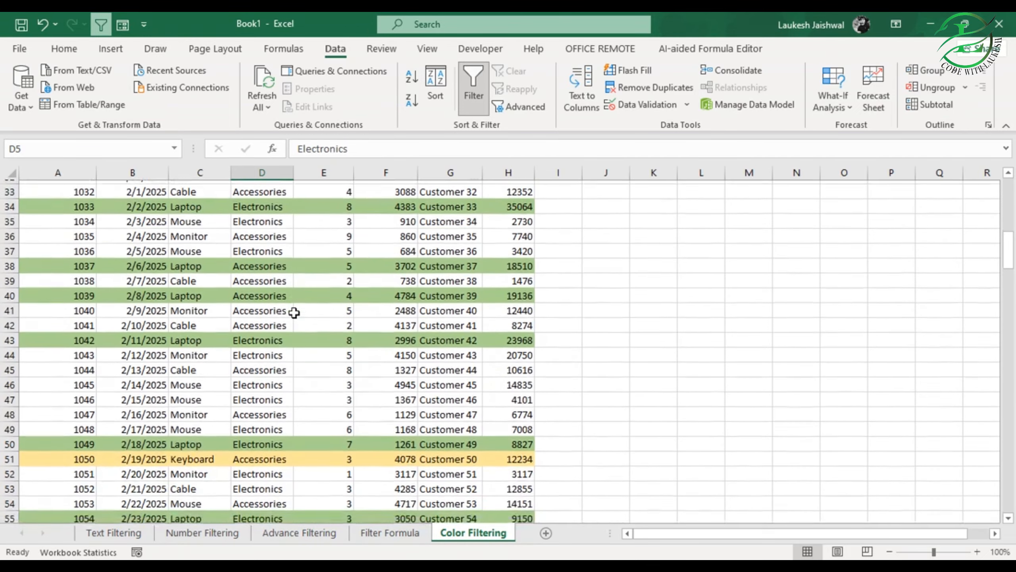
scroll(288, 314, up, 2)
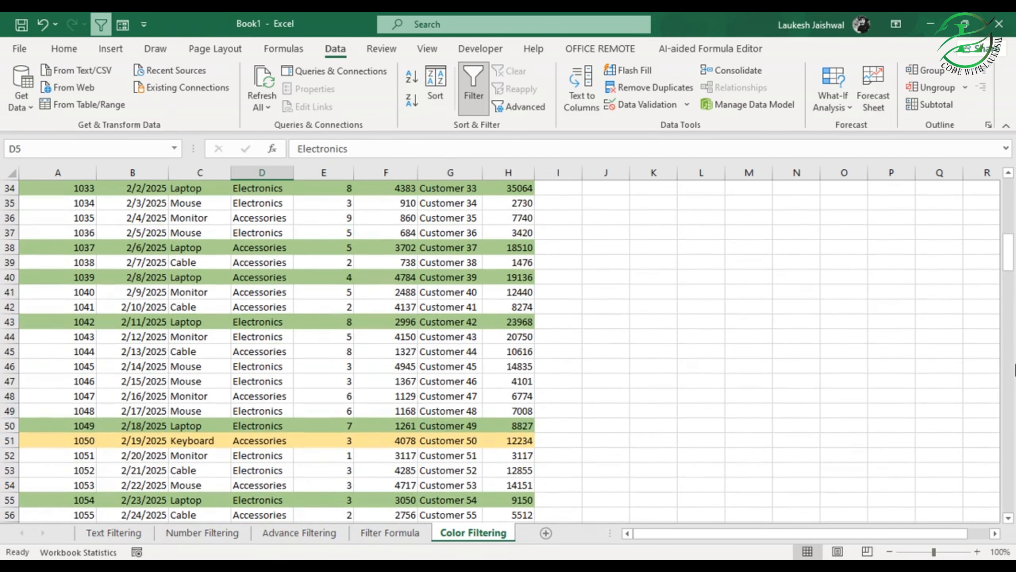
drag(1011, 255, 1009, 200)
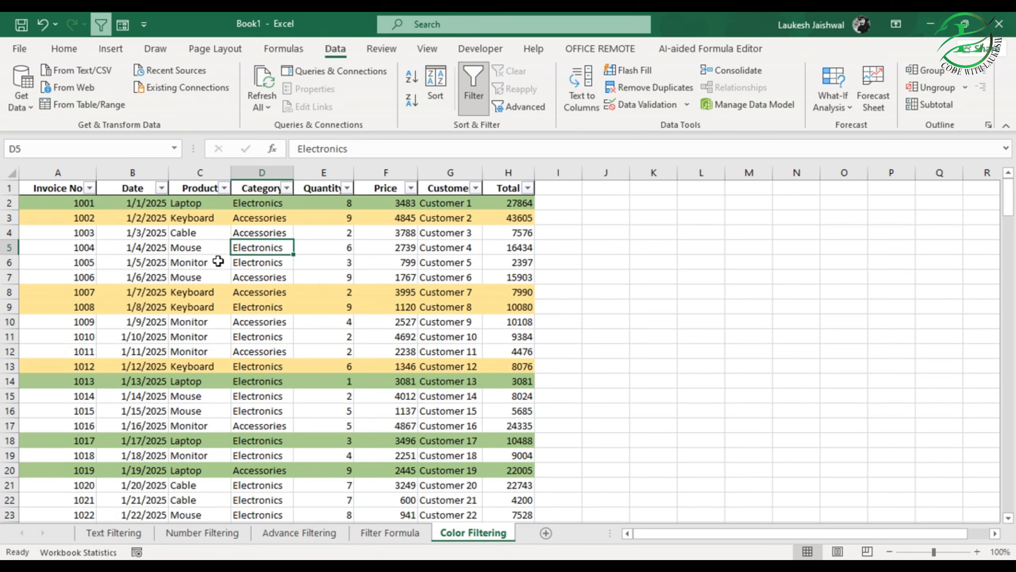
Step: Filter the Product column by value to show only Mouse, and look through the matching invoices
click(224, 188)
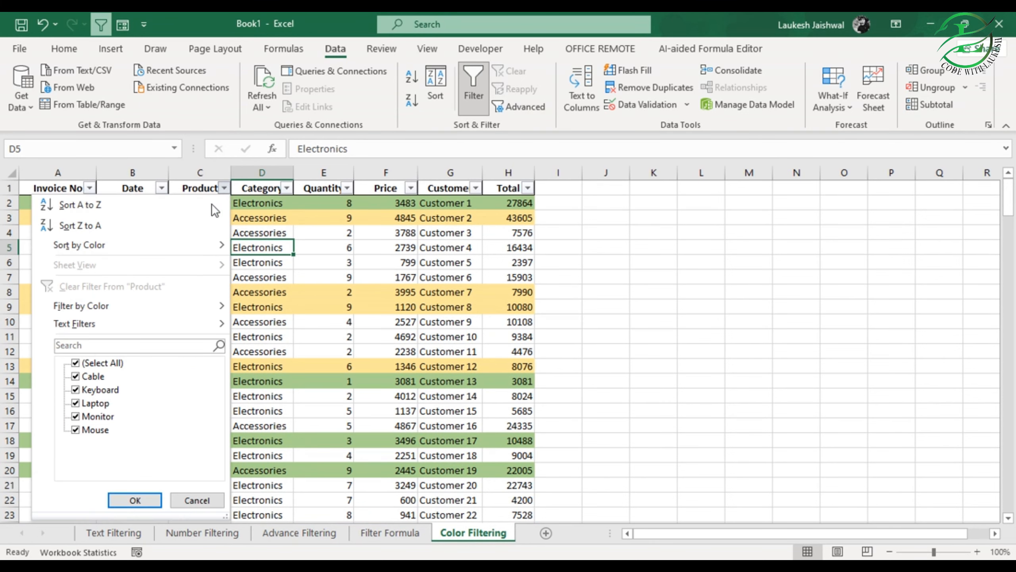
click(258, 240)
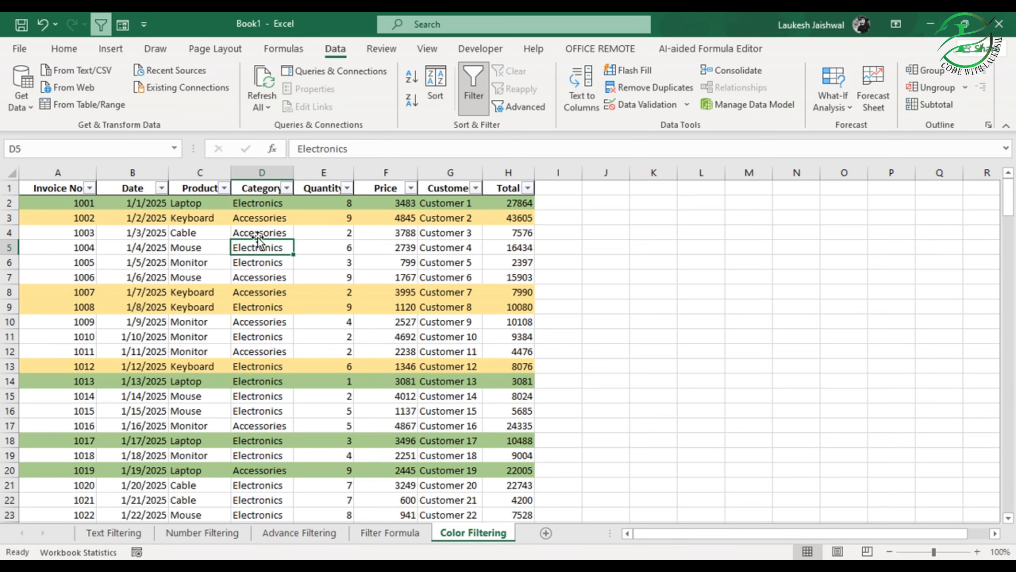
click(224, 188)
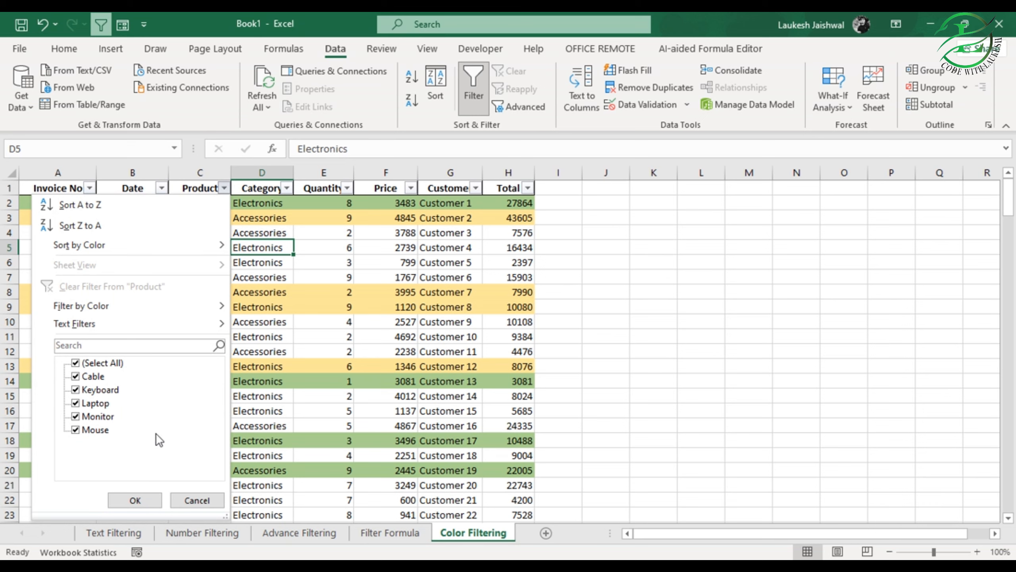
click(75, 363)
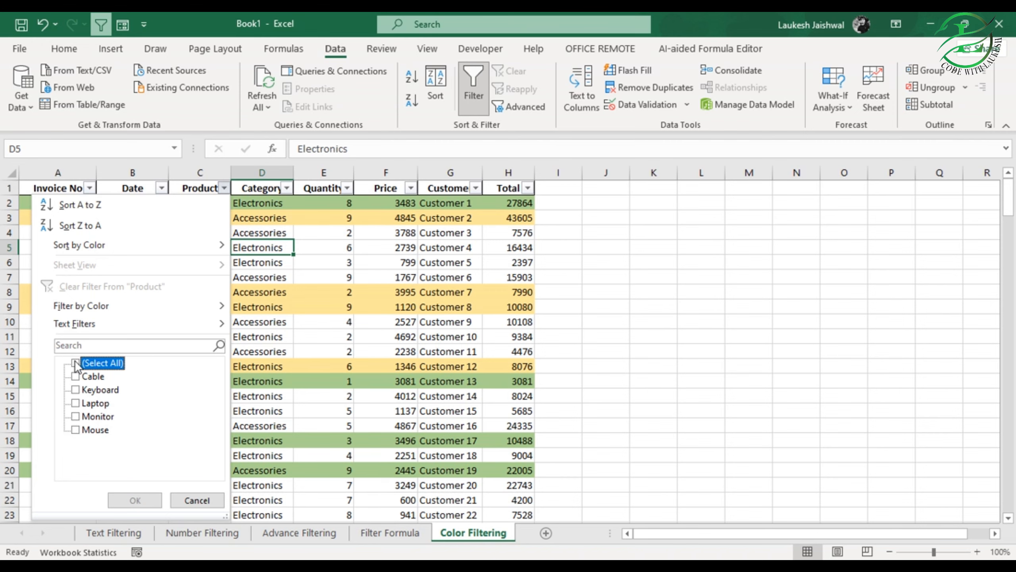
click(75, 429)
click(134, 500)
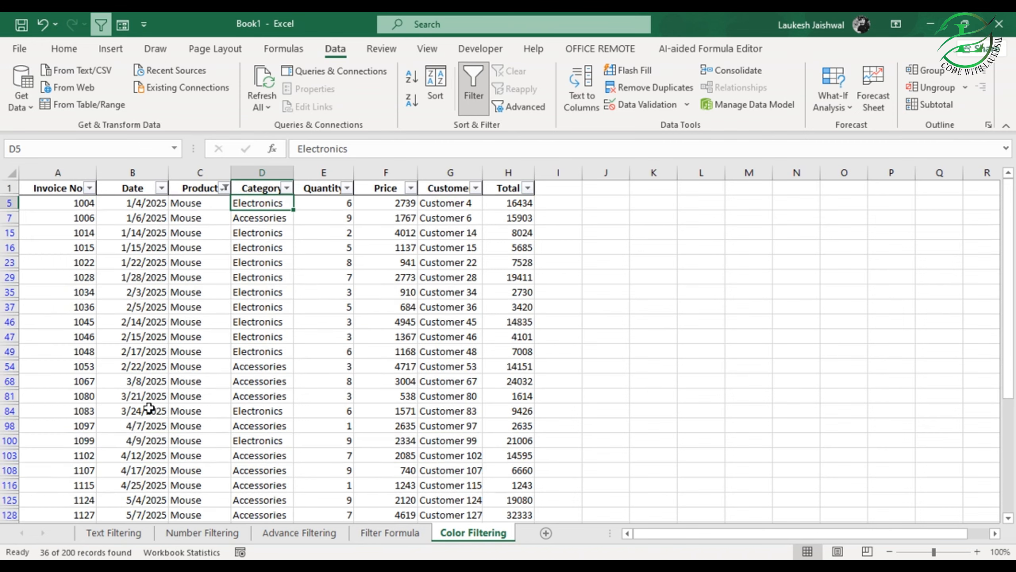
scroll(193, 295, down, 7)
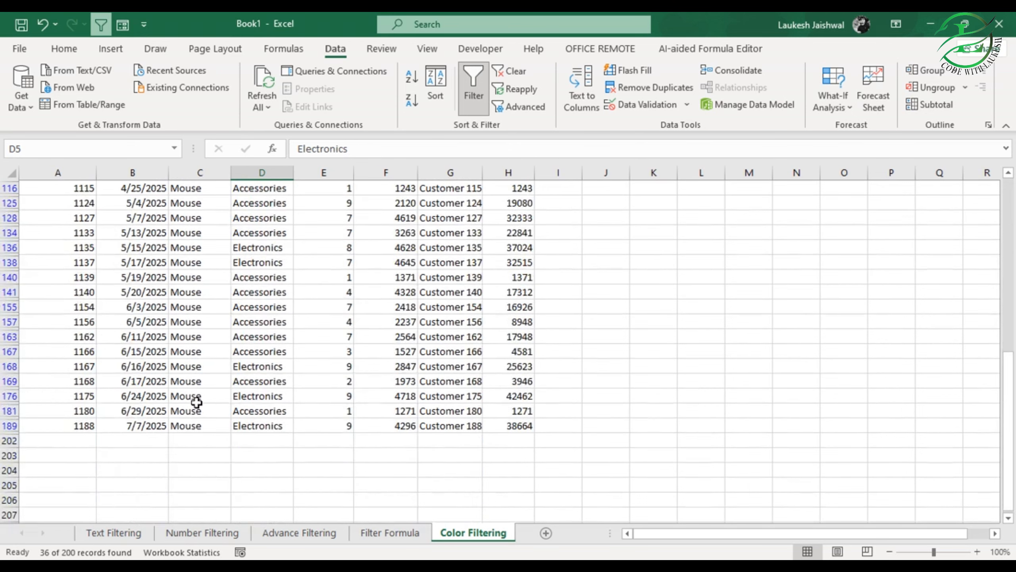
scroll(195, 397, up, 3)
scroll(197, 402, up, 5)
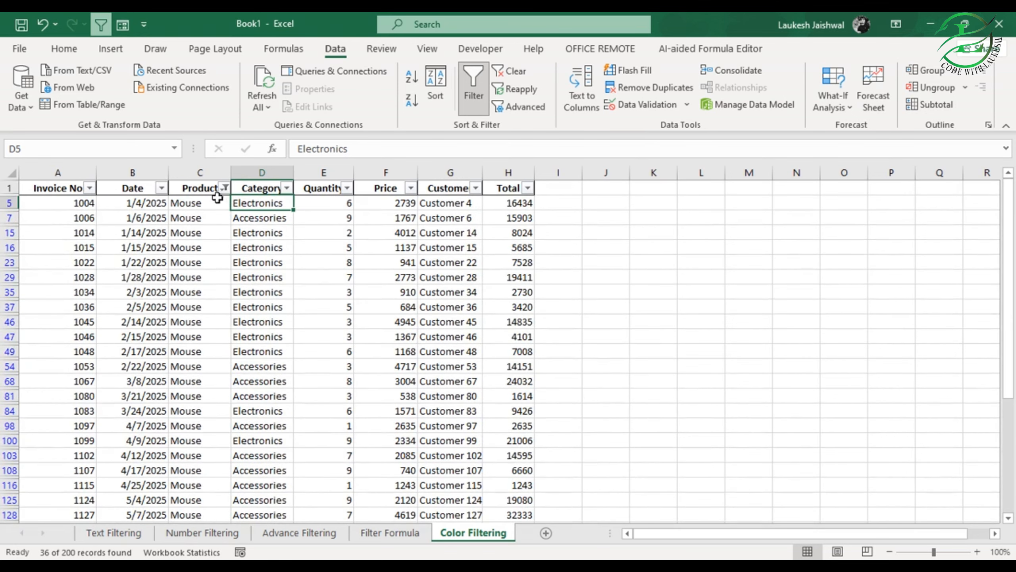
Step: Add Monitor to the Product filter alongside Mouse and look through the matching invoices
click(225, 188)
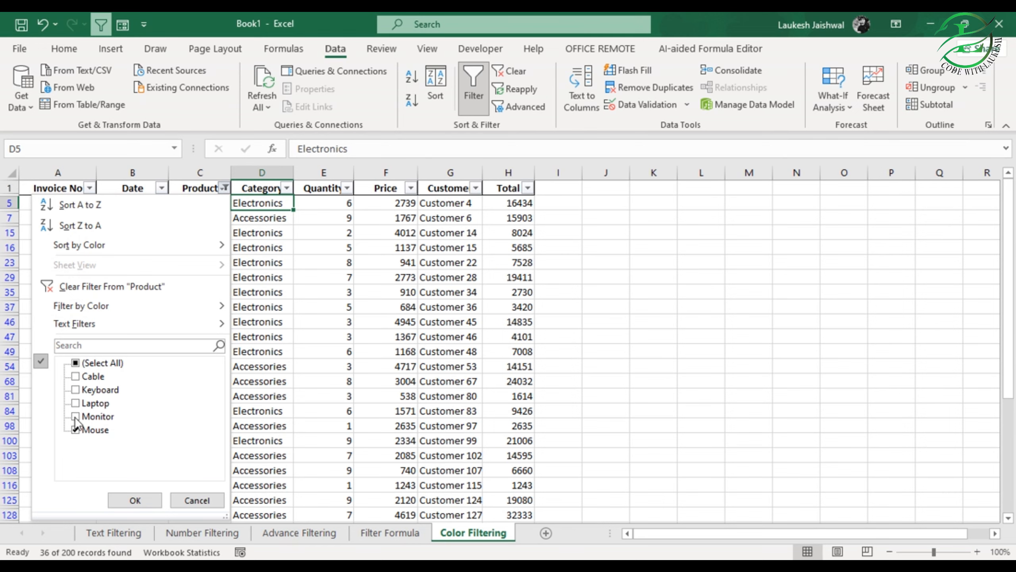
click(100, 416)
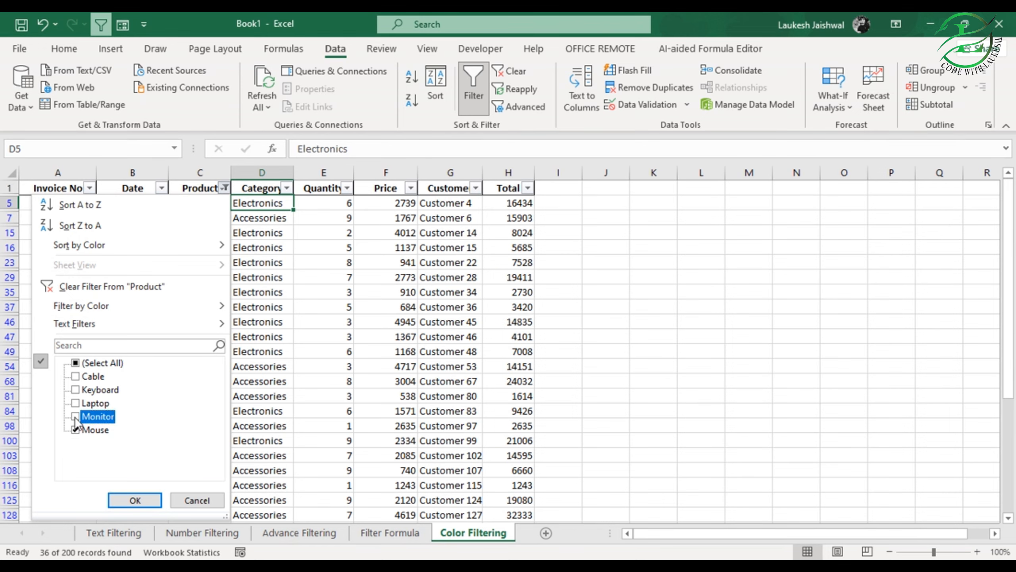
click(142, 502)
scroll(199, 241, down, 1)
scroll(199, 240, down, 10)
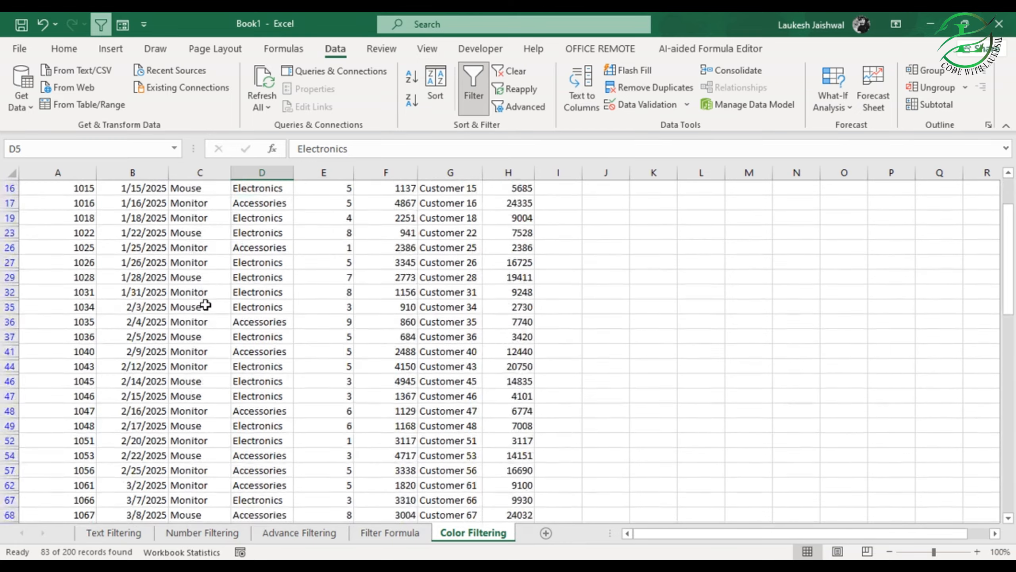
scroll(206, 305, down, 2)
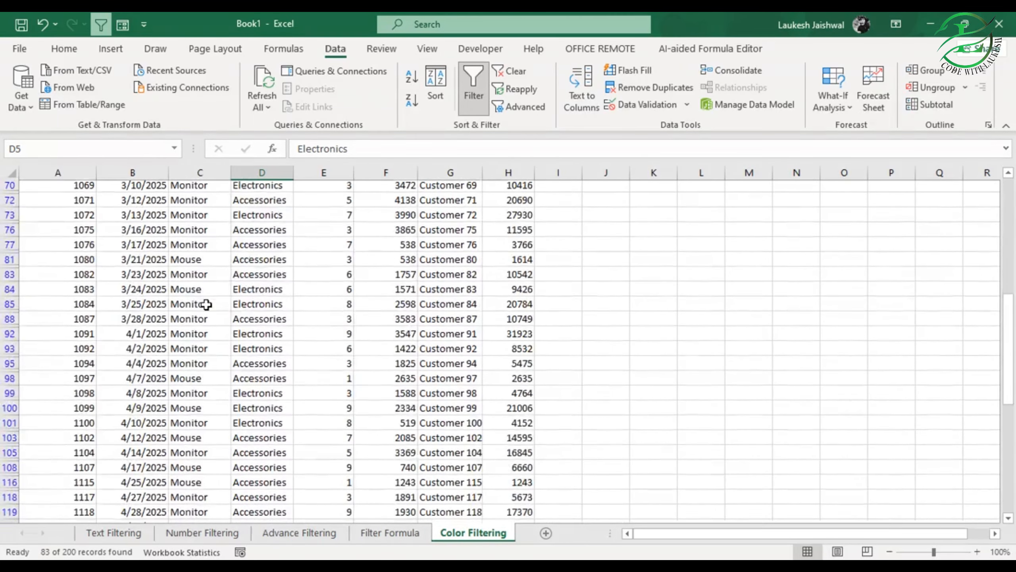
scroll(206, 305, up, 7)
scroll(207, 305, up, 5)
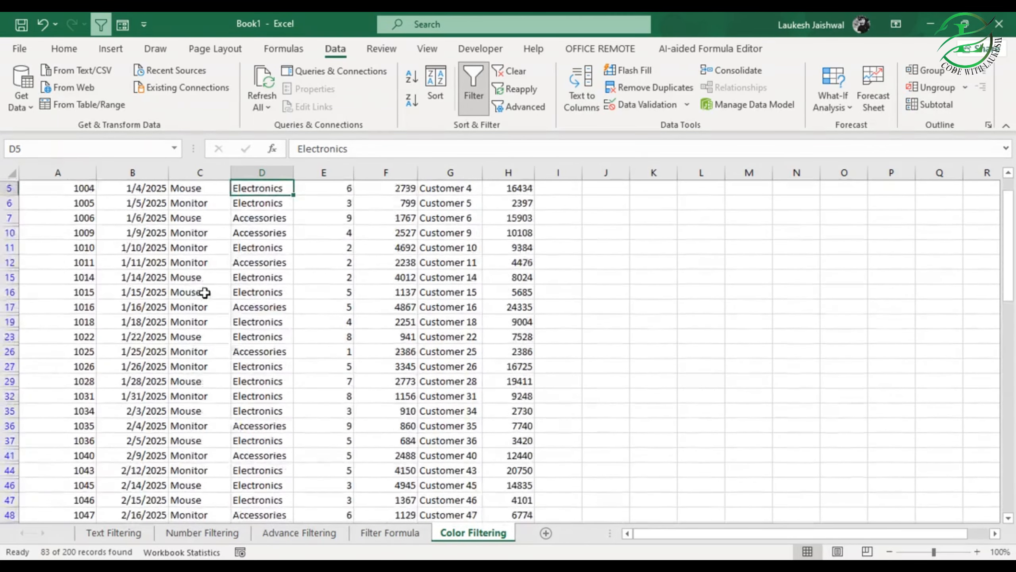
Step: Include all products in the Product filter again to show every invoice row
click(225, 188)
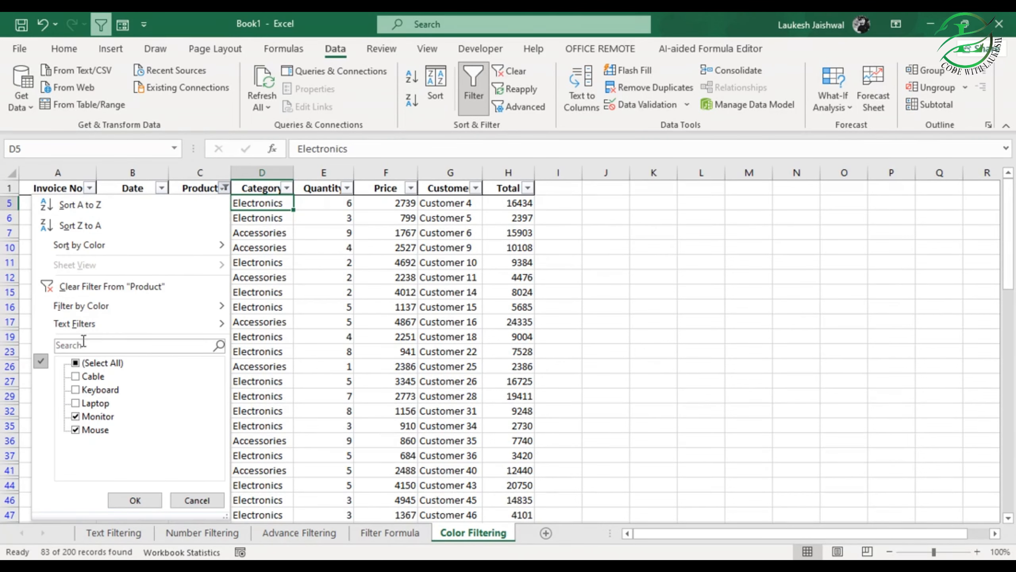
click(75, 363)
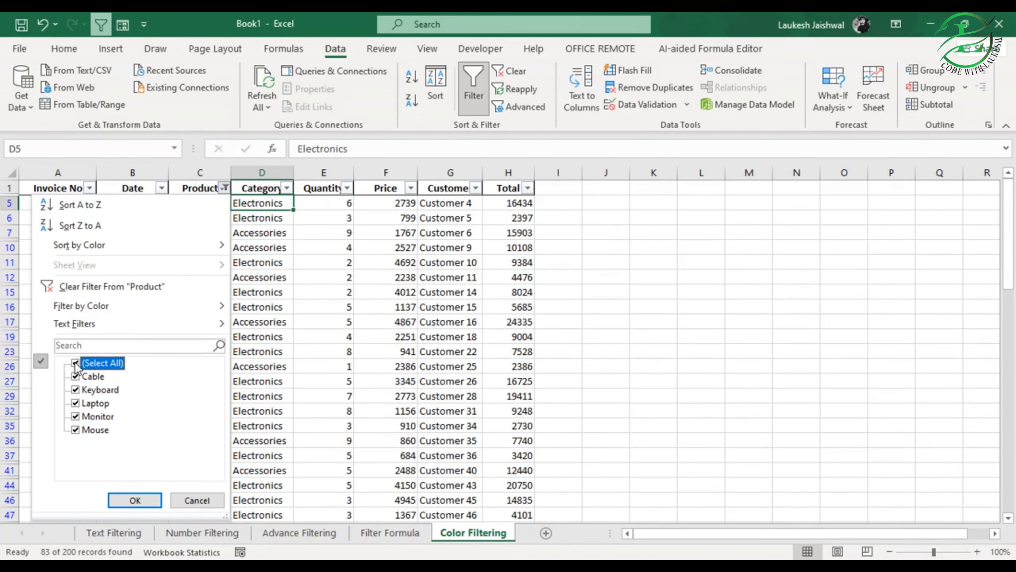
click(135, 500)
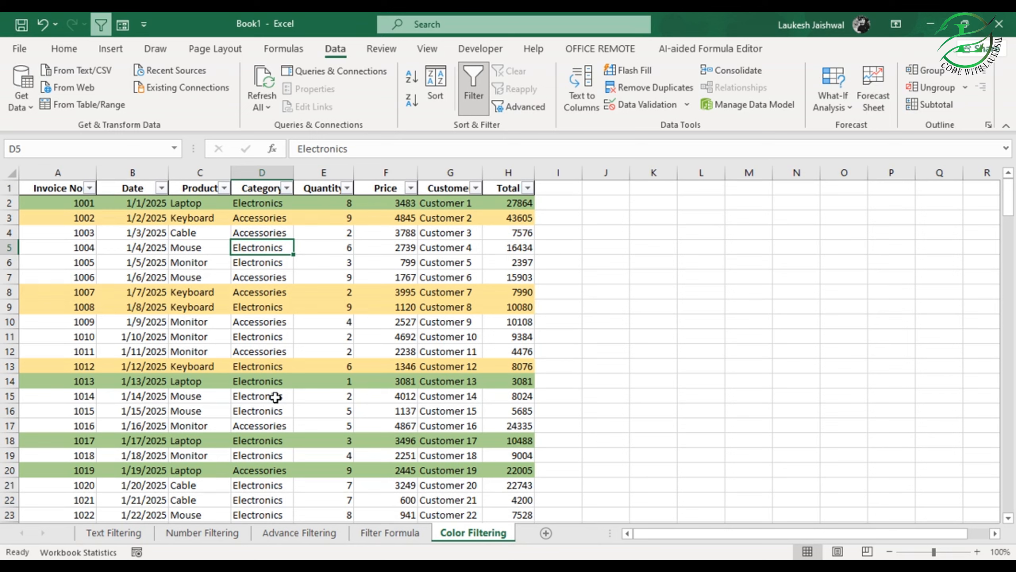